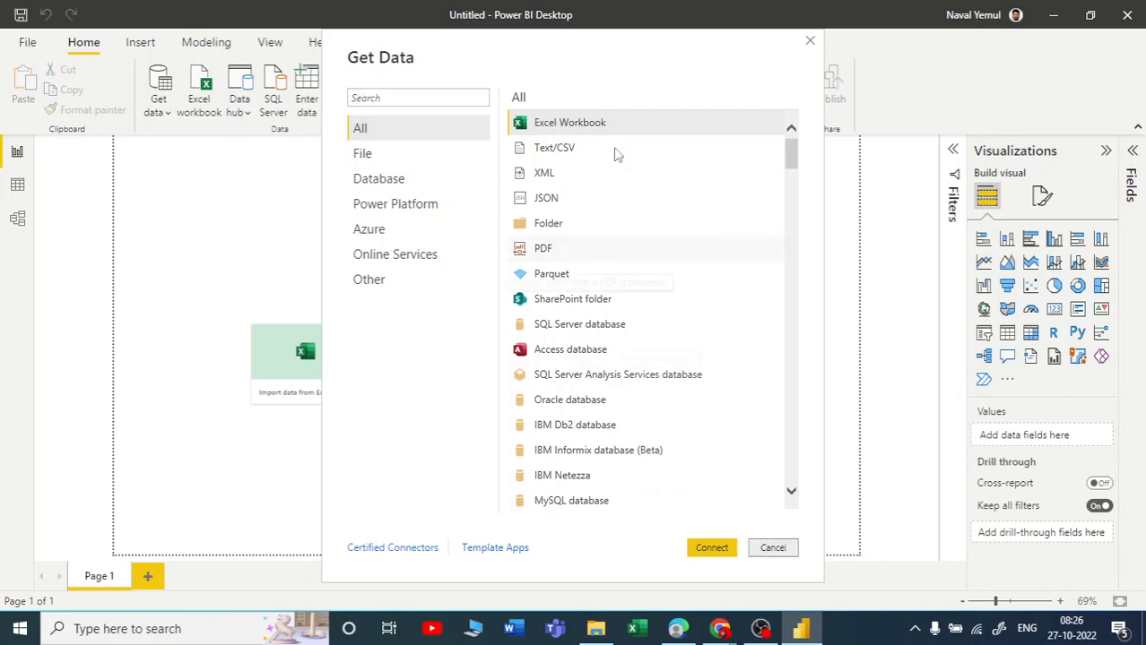
# Find the Web connector among the data sources by searching for "web" and connect with it.
pyautogui.click(423, 100)
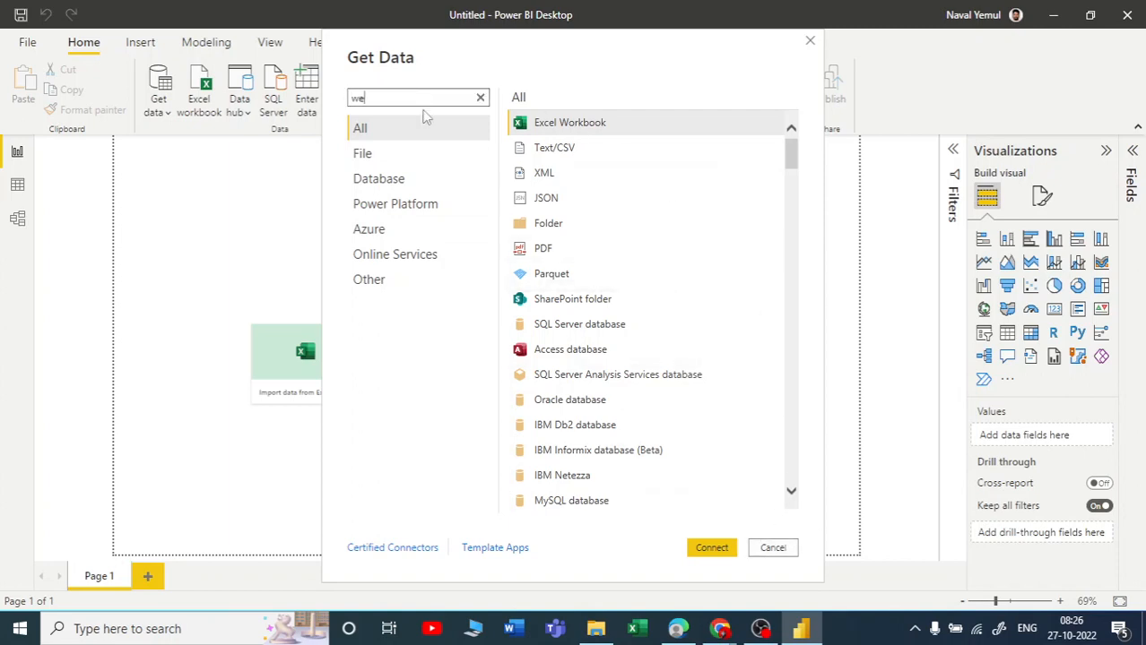
pyautogui.write('web')
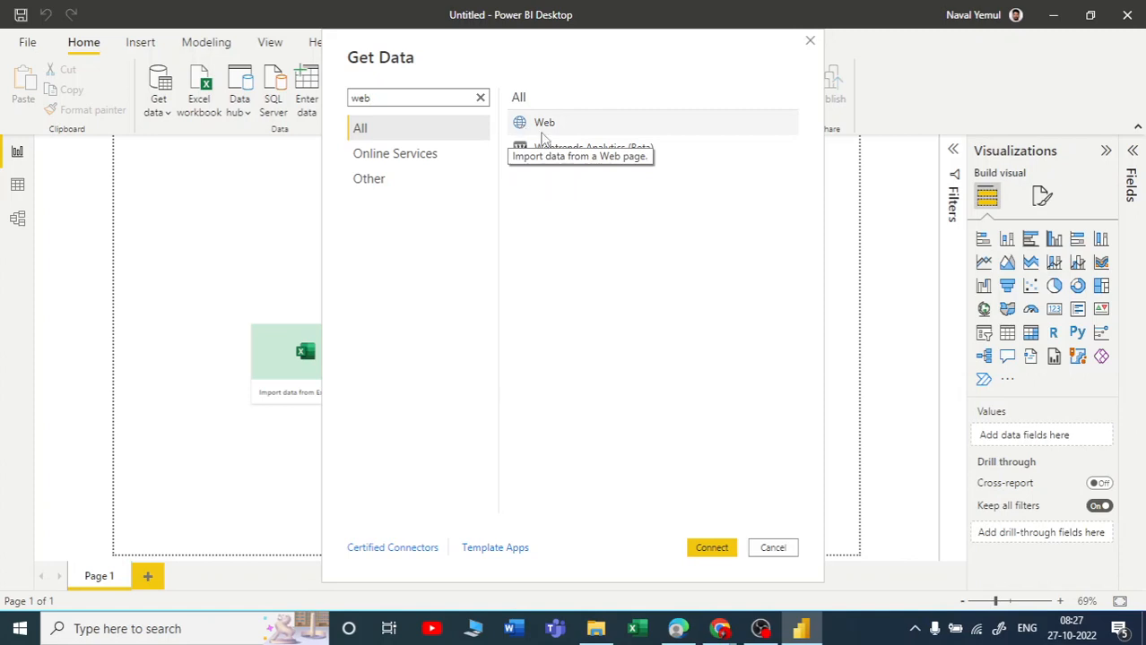
pyautogui.click(566, 134)
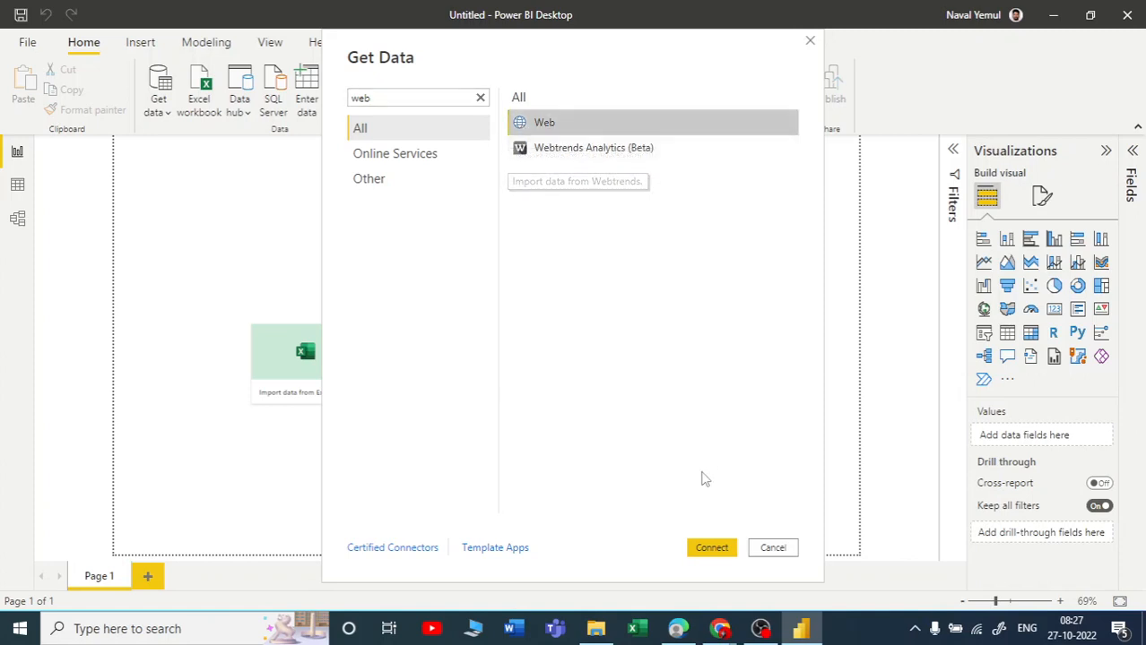
pyautogui.click(705, 549)
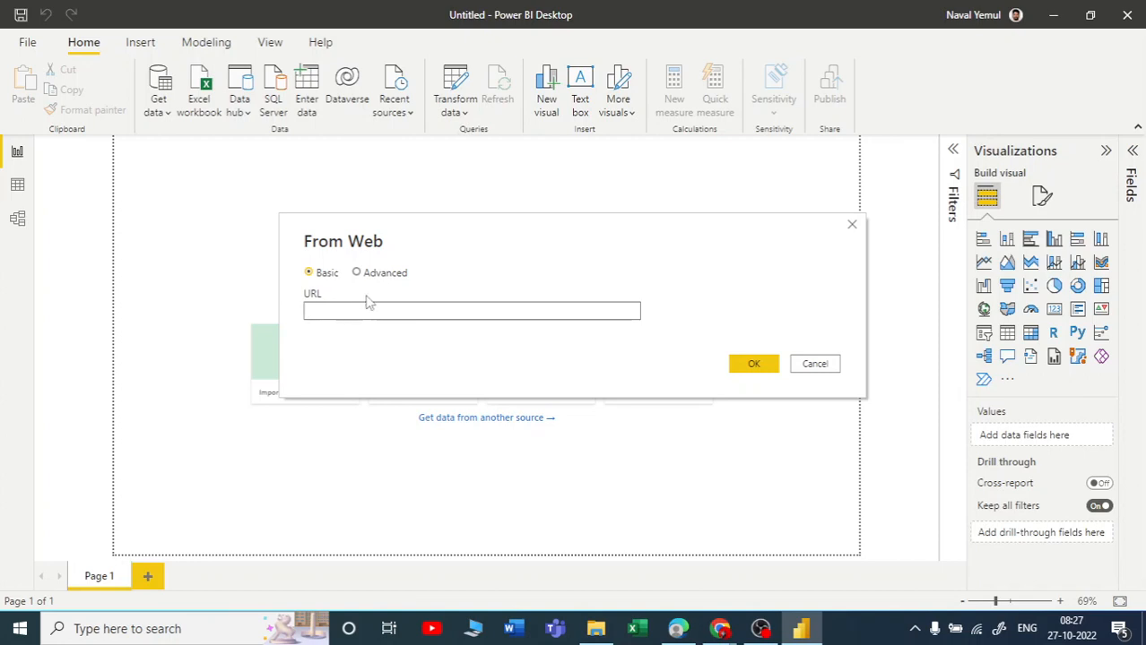
# Open a new maximized Chrome window and search Google for "covid 19".
pyautogui.moveTo(720, 630)
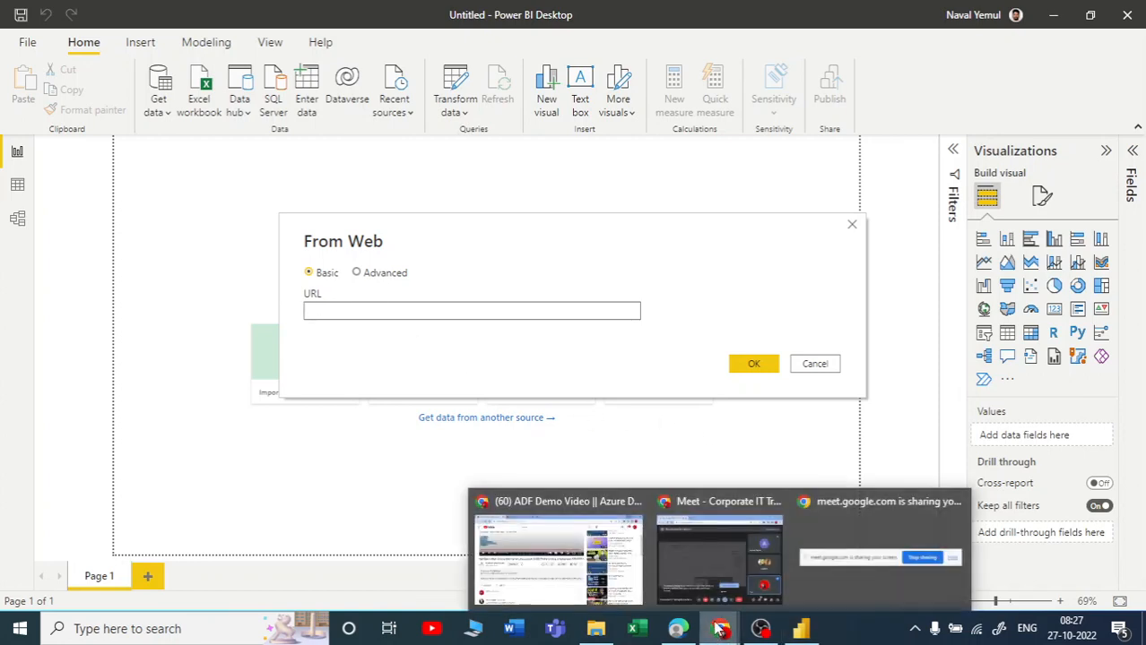
pyautogui.middleClick(720, 630)
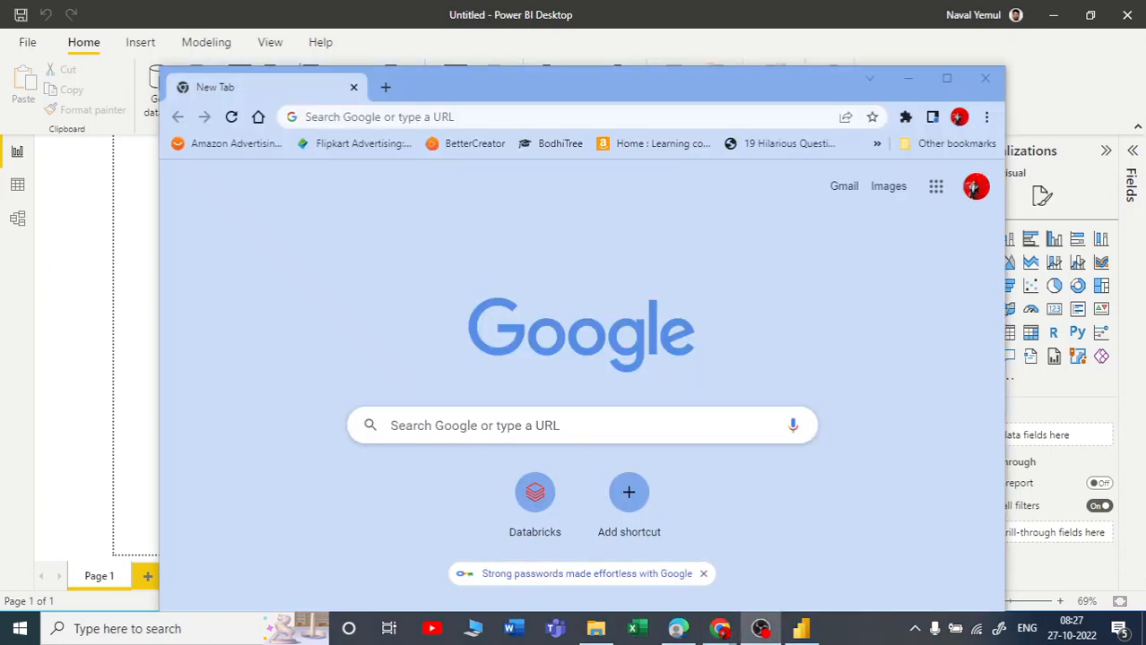
pyautogui.click(945, 78)
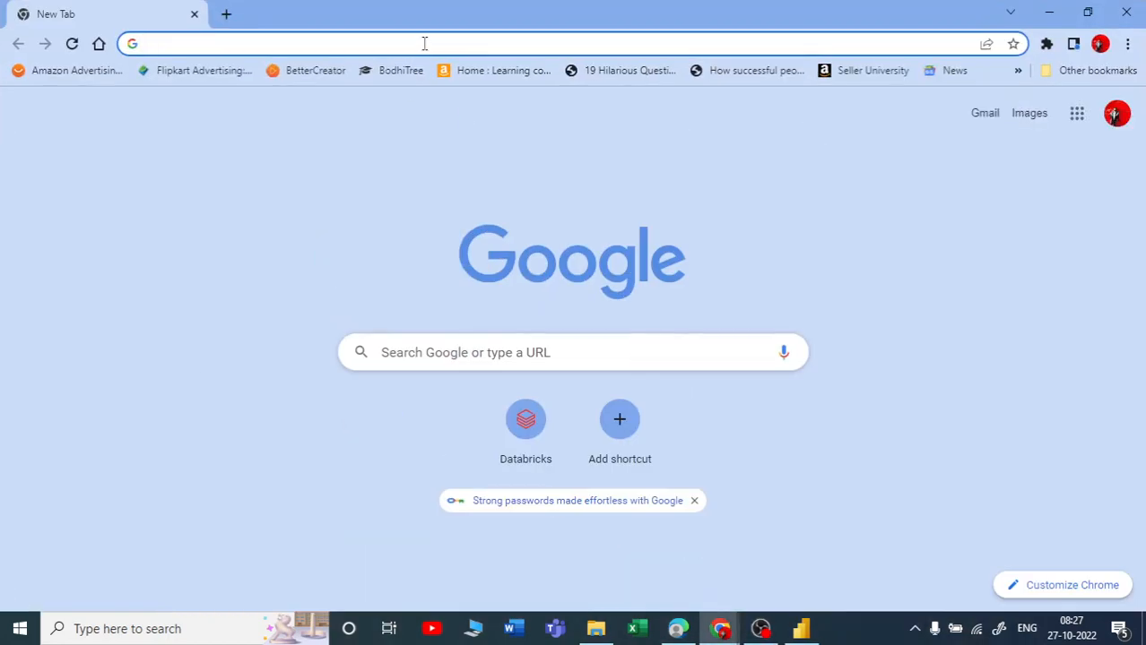
pyautogui.click(424, 43)
pyautogui.write('covid')
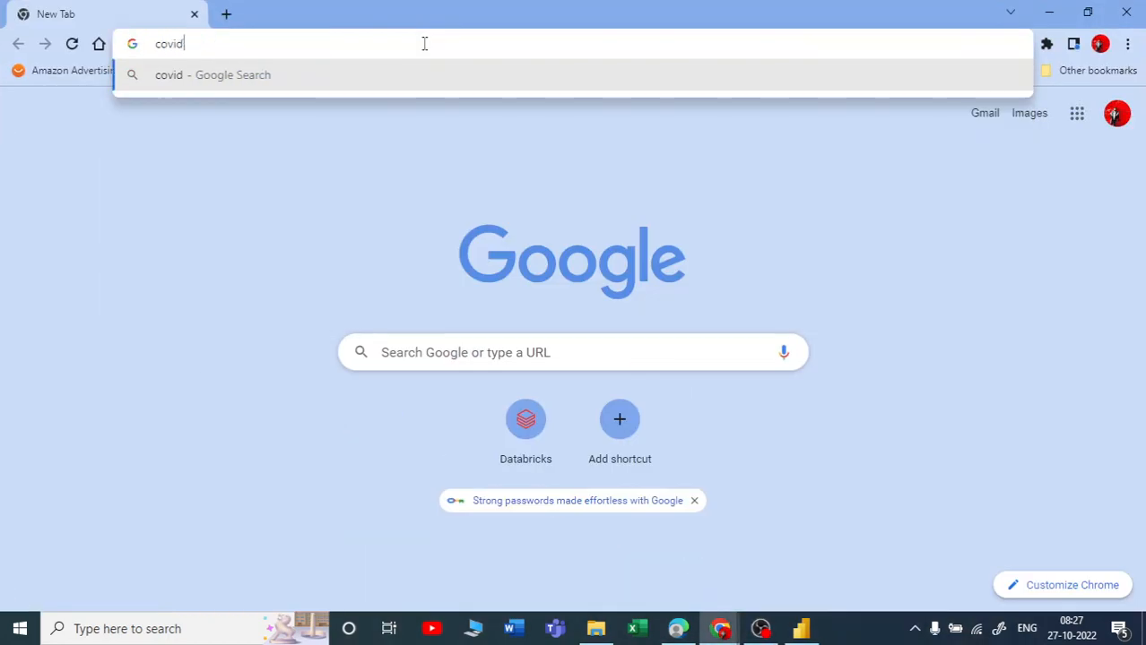
pyautogui.write(' 19')
pyautogui.press('Return')
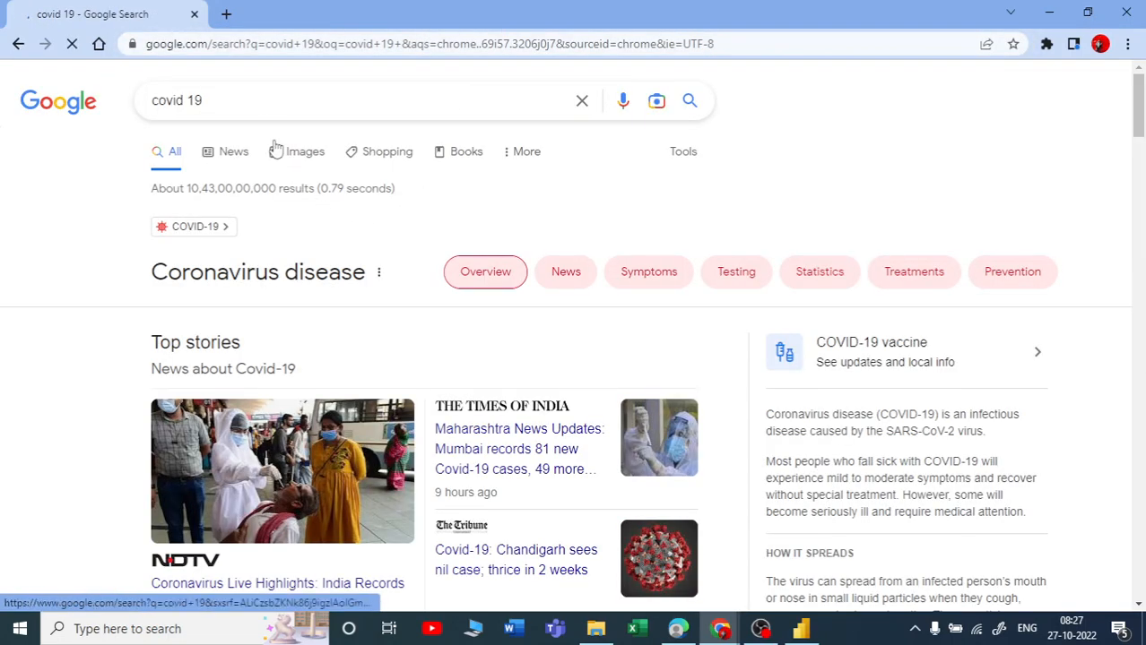
# Look through the "covid 19" search results for a page with tabular case data.
pyautogui.scroll(-5, 327, 191)
pyautogui.scroll(-8, 327, 191)
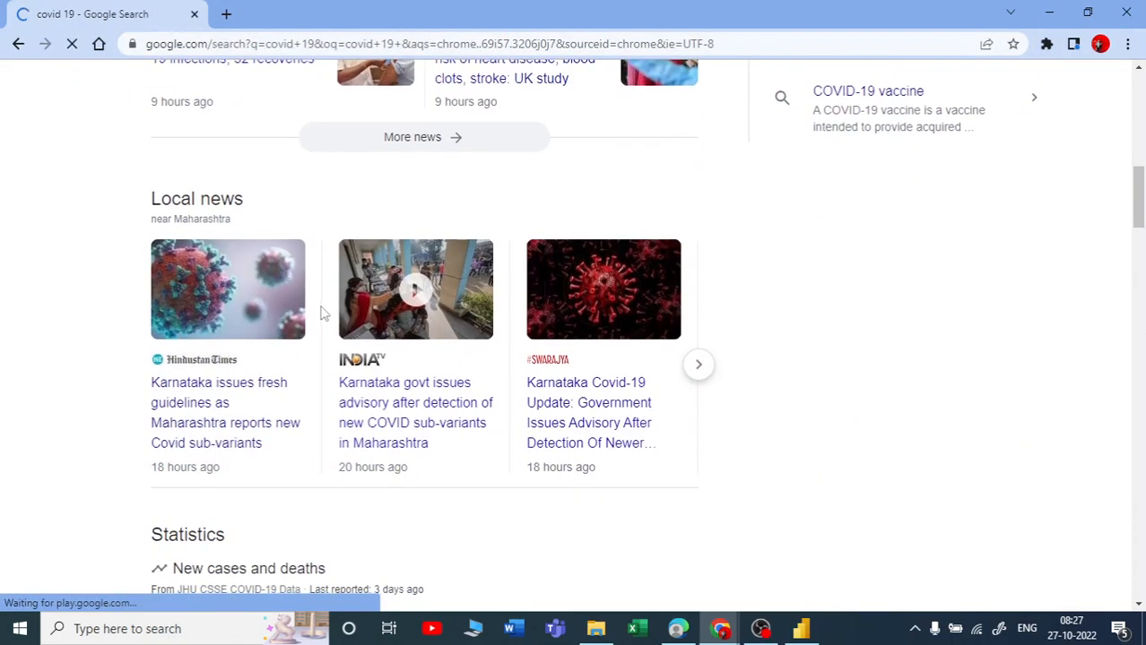
pyautogui.scroll(-5, 323, 318)
pyautogui.scroll(2, 321, 318)
pyautogui.scroll(-3, 323, 323)
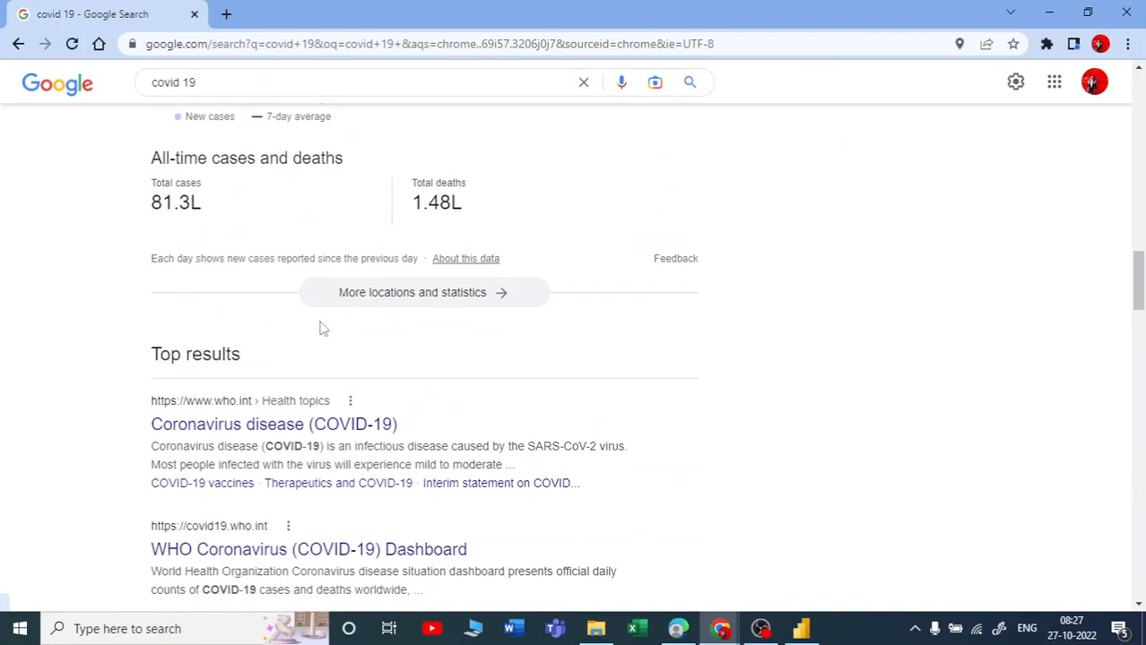
pyautogui.scroll(-10, 384, 453)
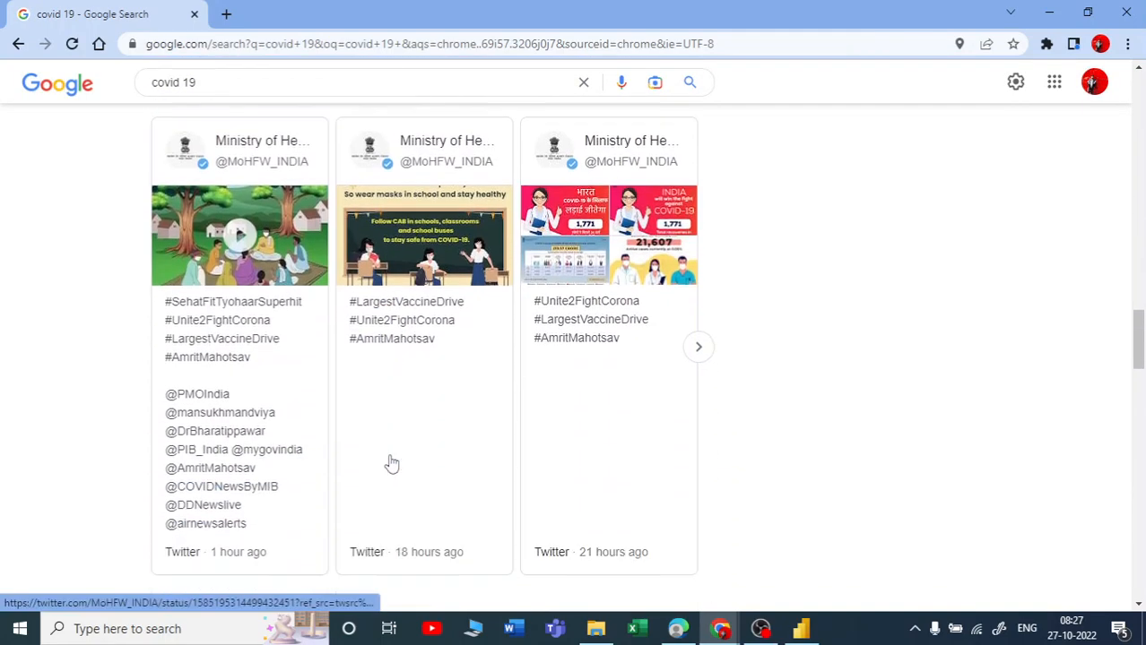
pyautogui.scroll(10, 391, 462)
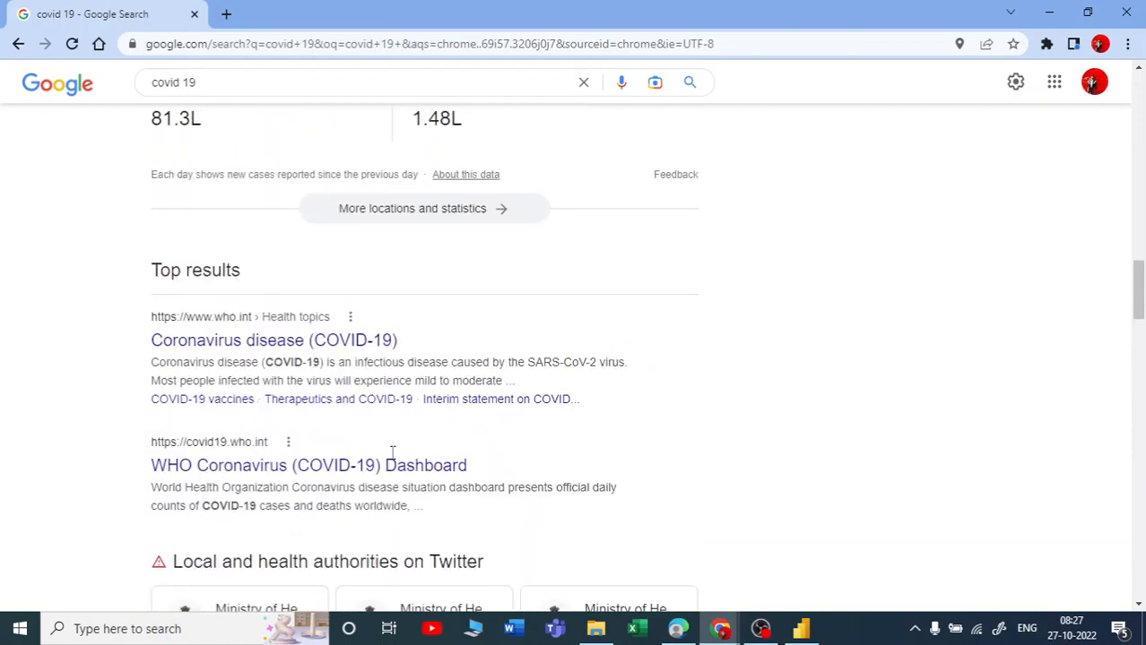
pyautogui.scroll(3, 529, 359)
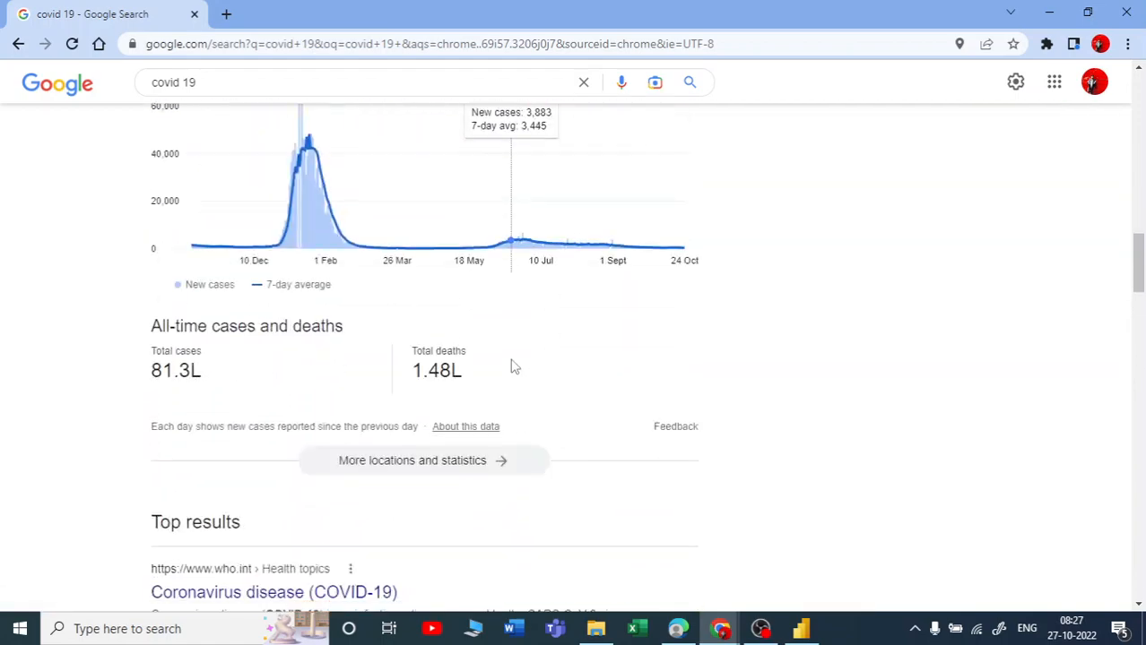
pyautogui.scroll(-2, 514, 369)
pyautogui.scroll(-2, 509, 404)
pyautogui.scroll(1, 276, 289)
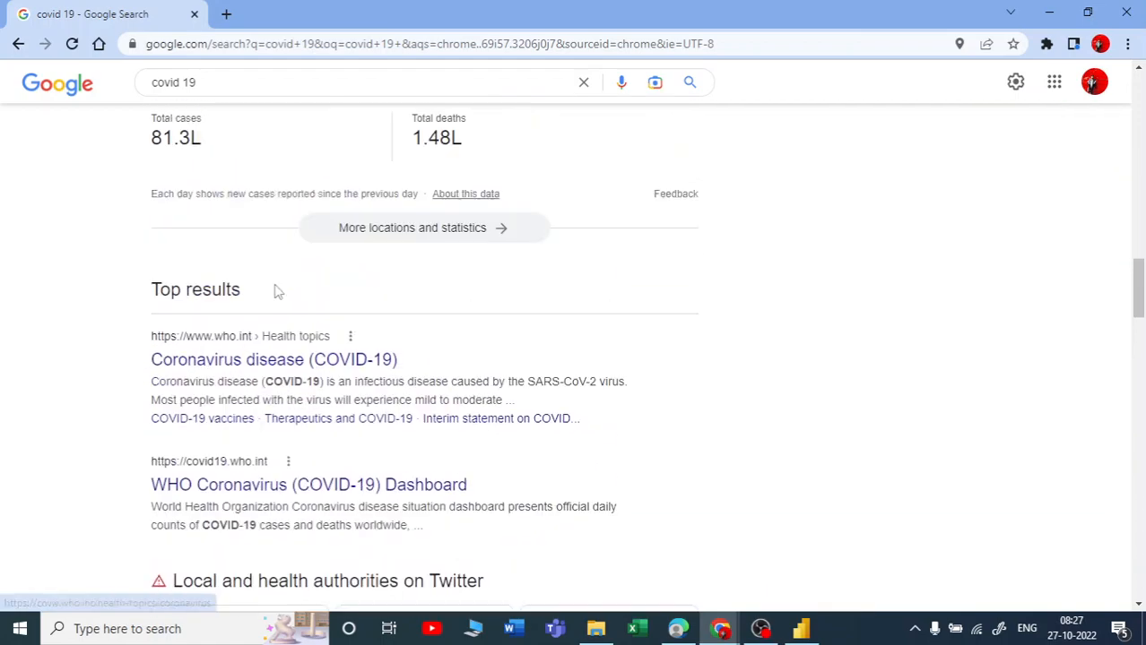
pyautogui.scroll(-6, 256, 224)
pyautogui.scroll(12, 251, 160)
# Search Google for "world o mete" instead and open the Worldometer COVID Live coronavirus statistics page.
pyautogui.moveTo(244, 99); pyautogui.dragTo(144, 100)
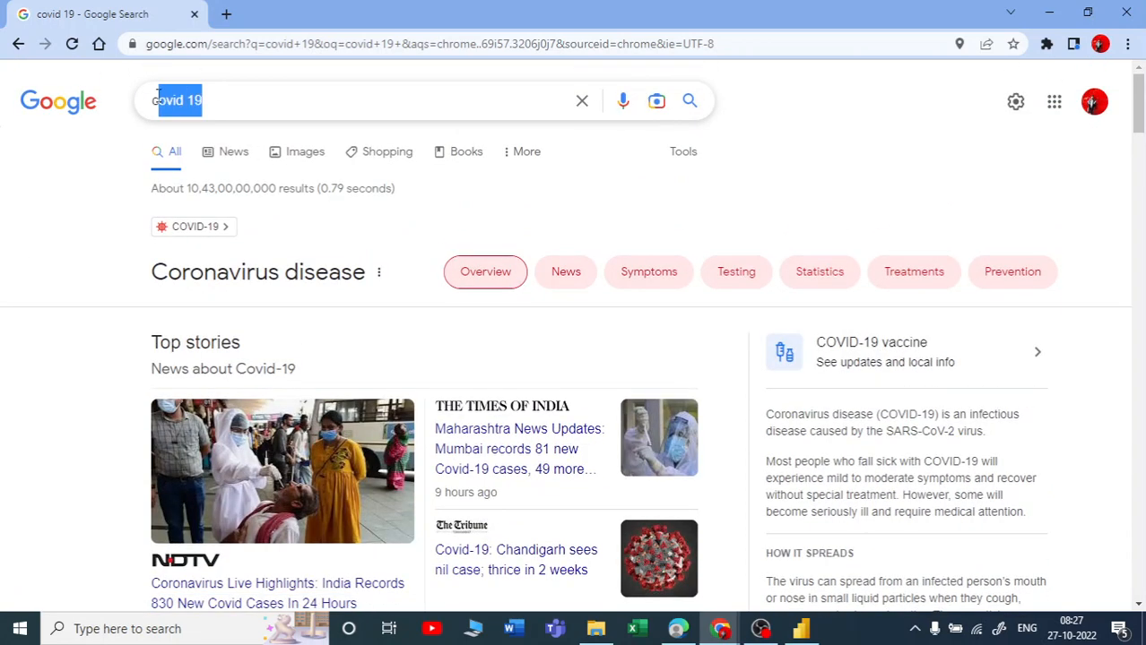
pyautogui.write('we')
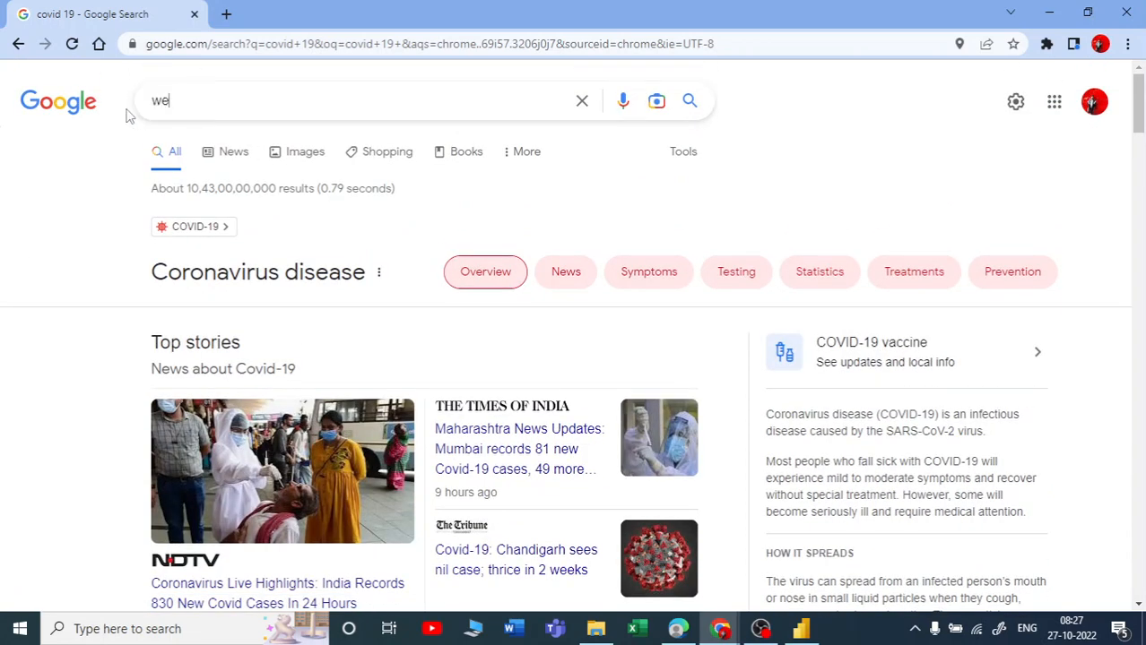
pyautogui.press('BackSpace')
pyautogui.write('ork')
pyautogui.press('BackSpace')
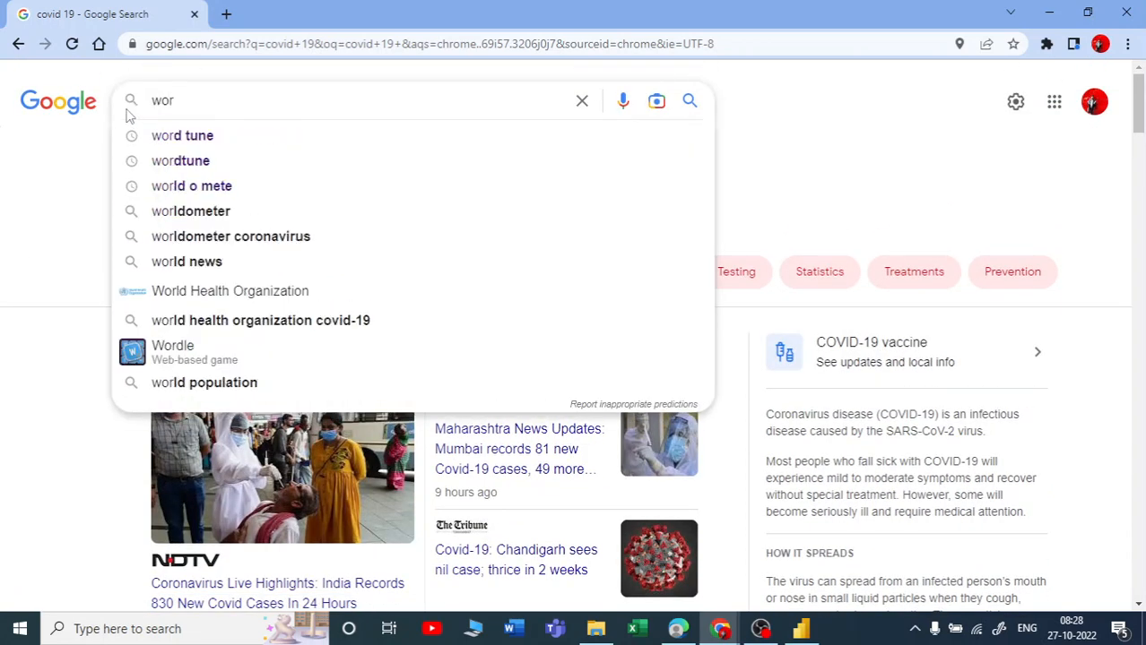
pyautogui.write('ld')
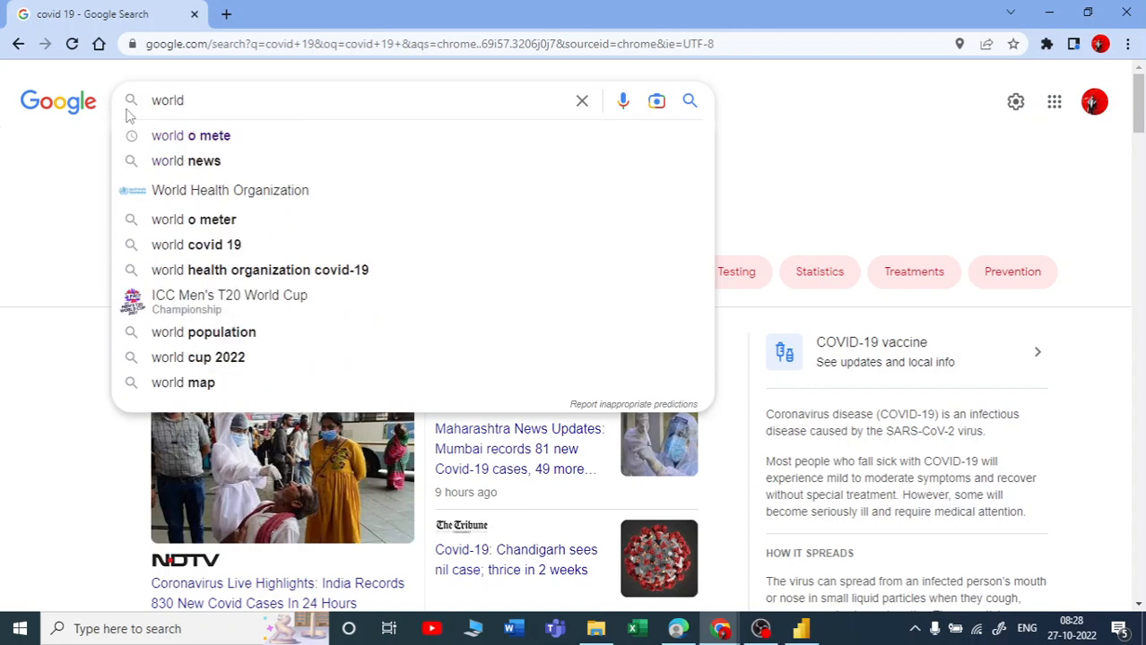
pyautogui.press('Down')
pyautogui.press('Return')
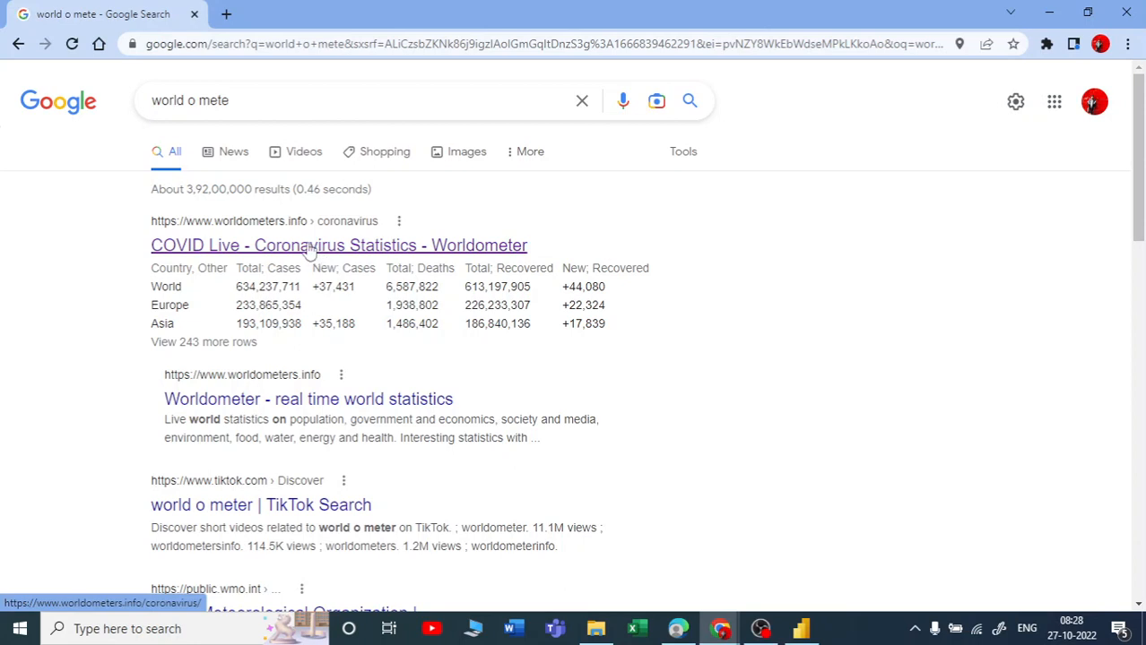
pyautogui.click(335, 251)
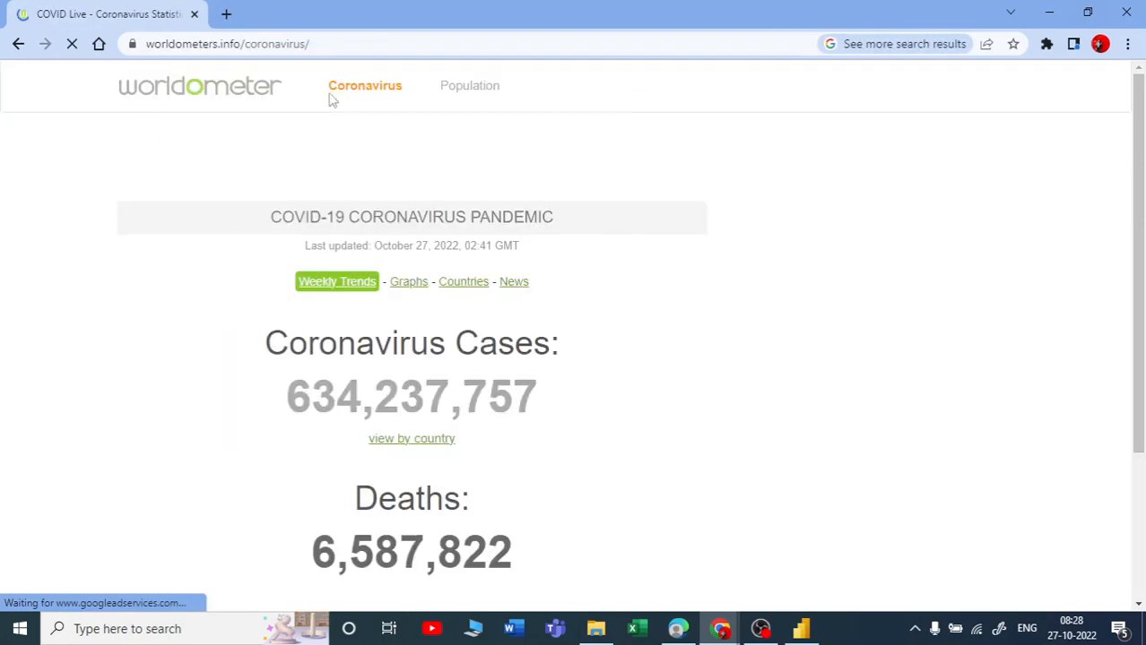
# Review the Worldometer page down to its table of cases by country and accept the cookie notice.
pyautogui.scroll(-1, 257, 251)
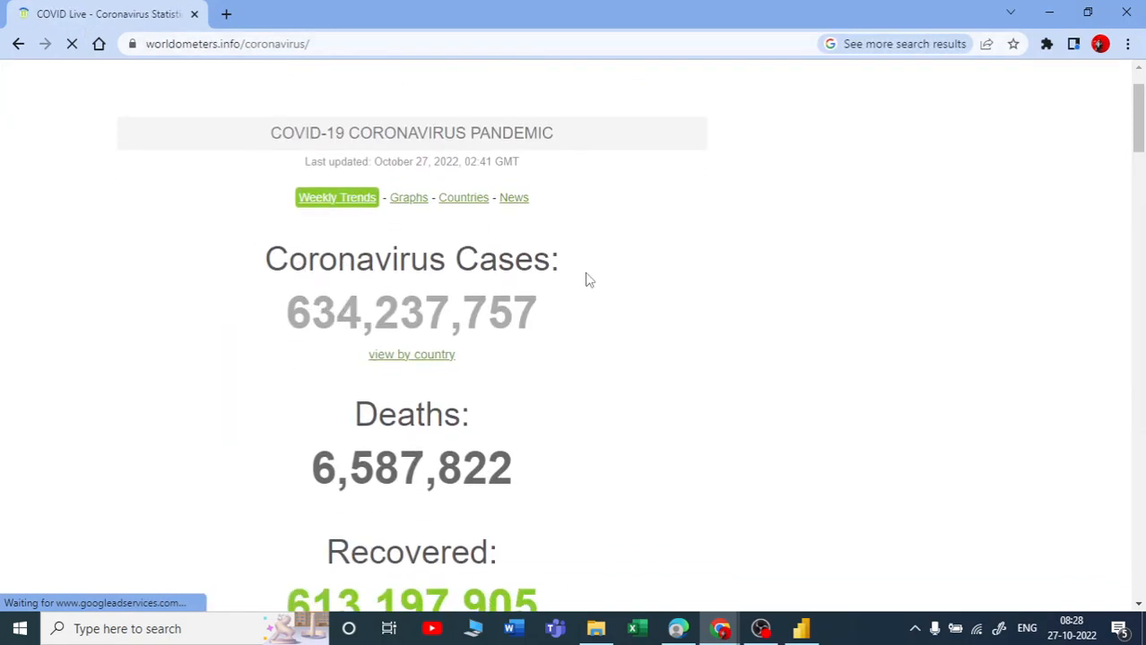
pyautogui.scroll(-9, 351, 376)
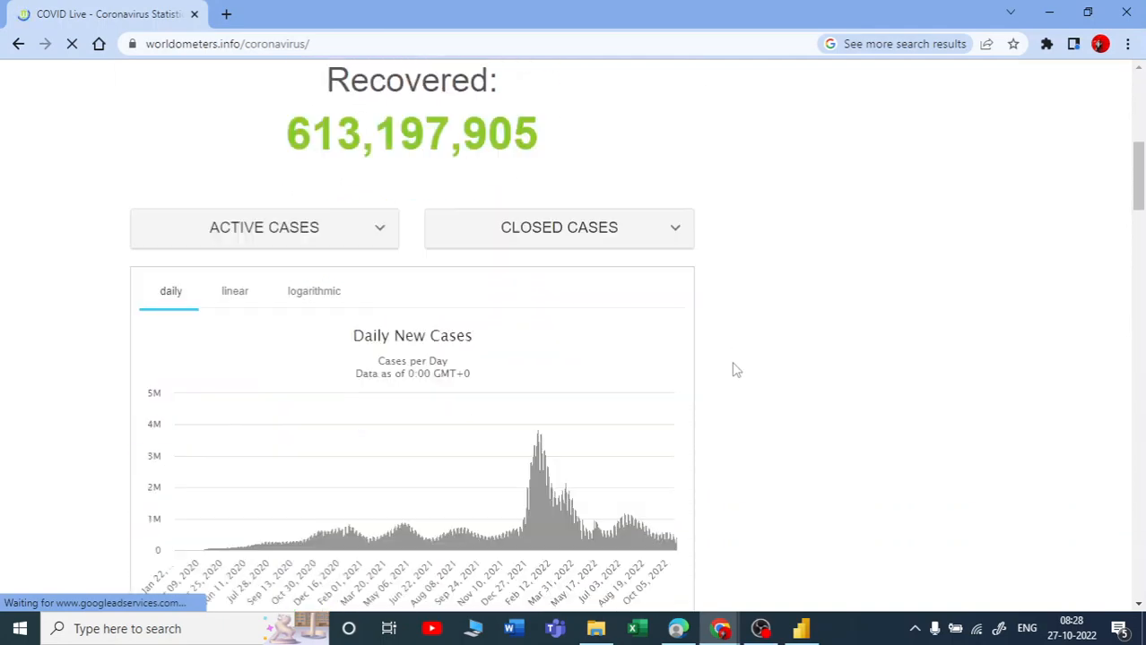
pyautogui.scroll(-10, 538, 314)
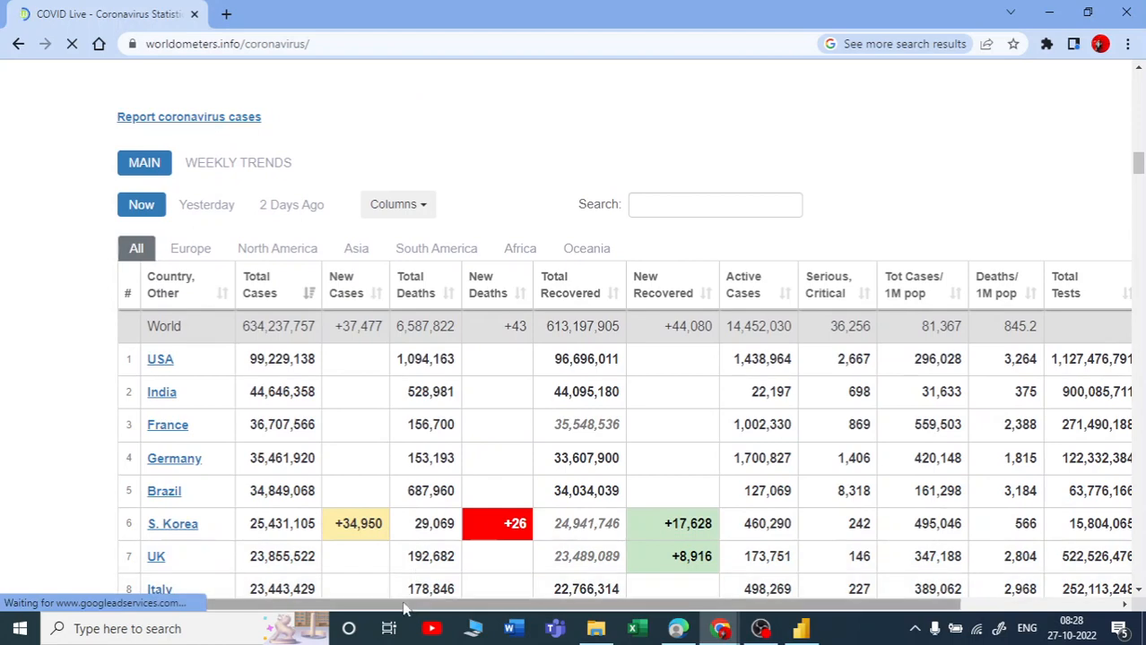
pyautogui.moveTo(429, 606); pyautogui.dragTo(599, 631)
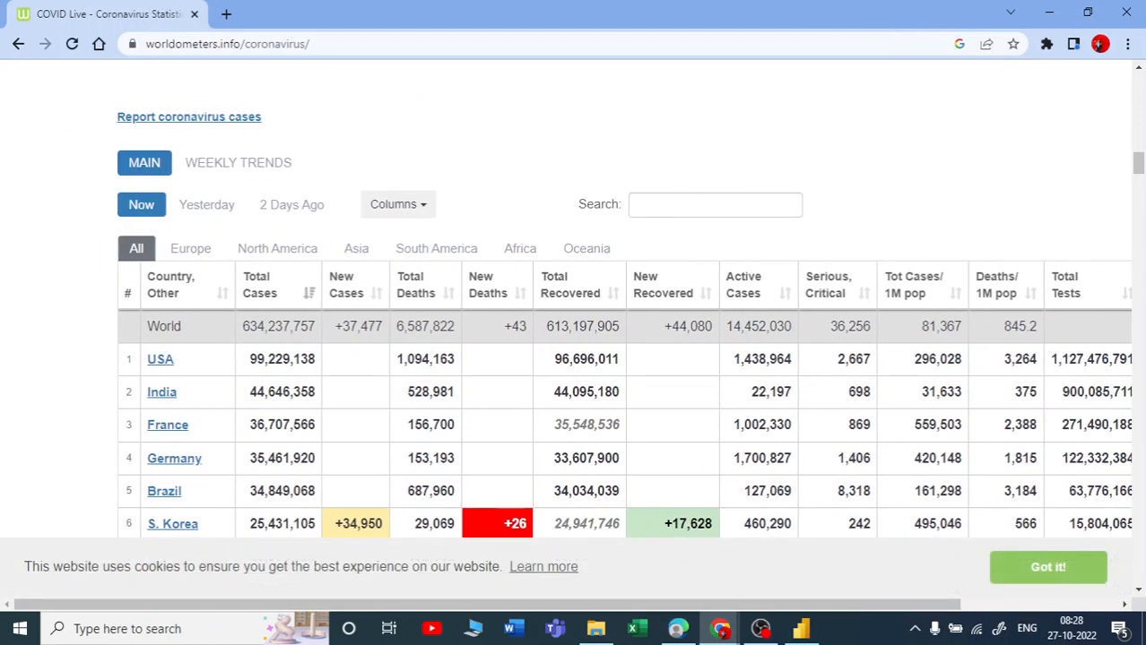
pyautogui.scroll(-2, 172, 350)
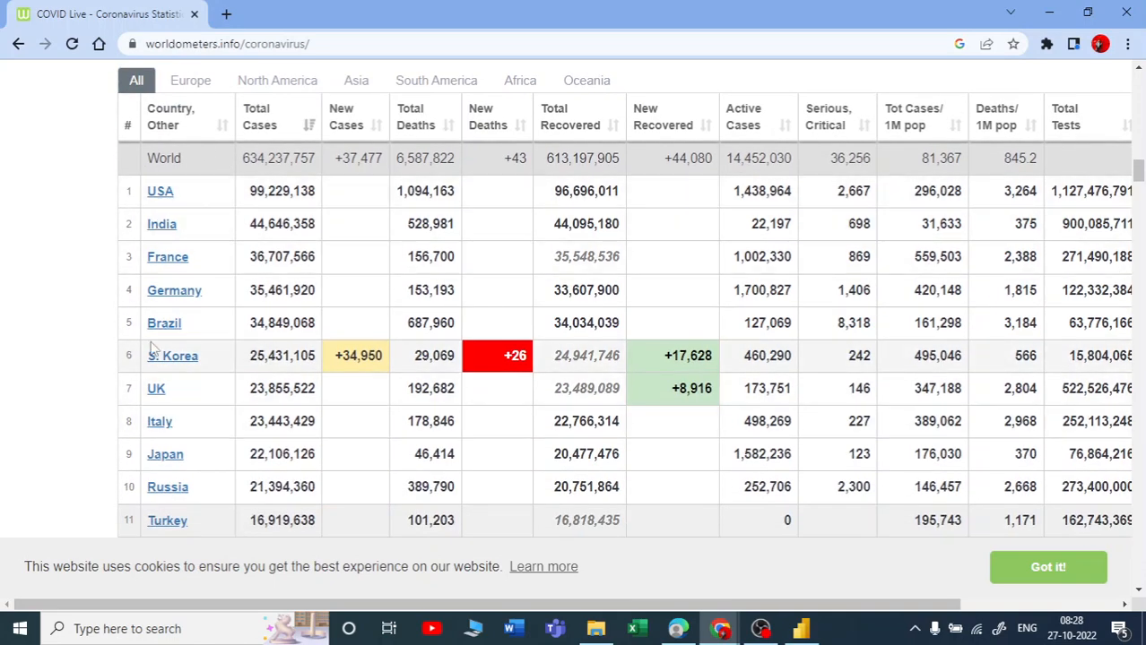
pyautogui.click(1005, 582)
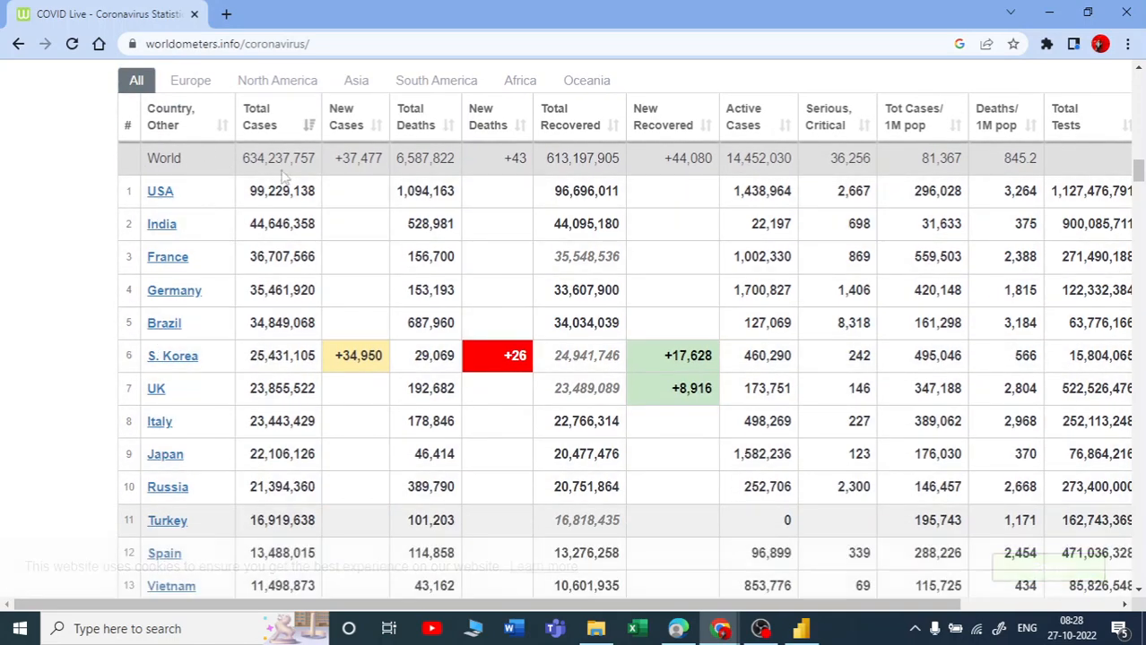
pyautogui.click(312, 44)
pyautogui.hotkey('ctrl', 'c')
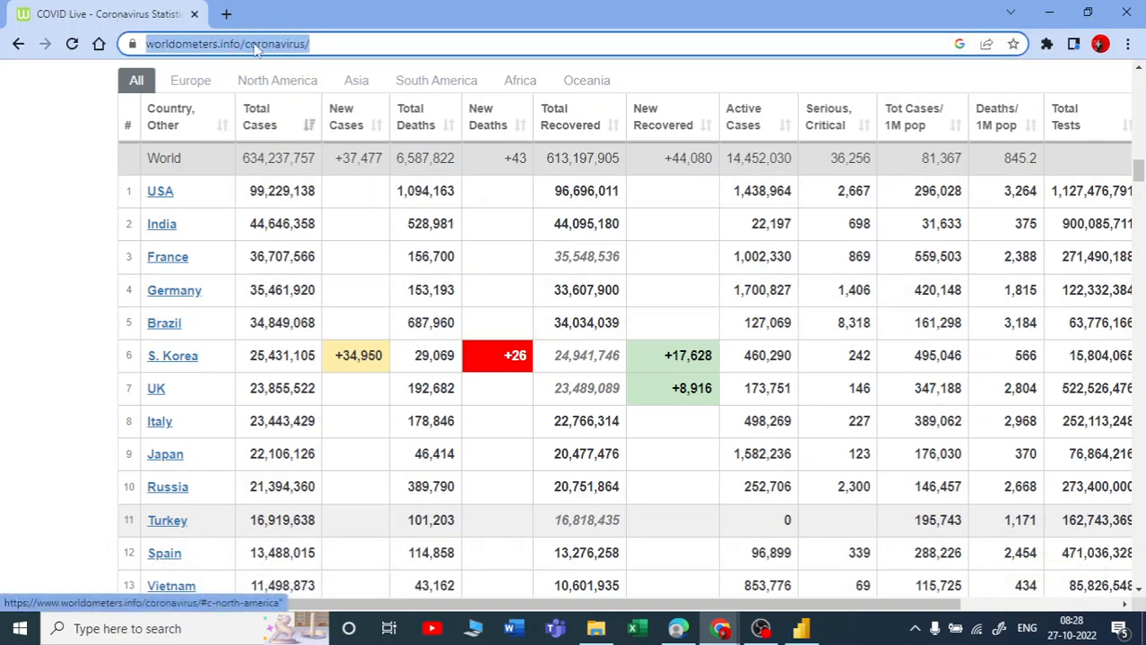
pyautogui.click(803, 630)
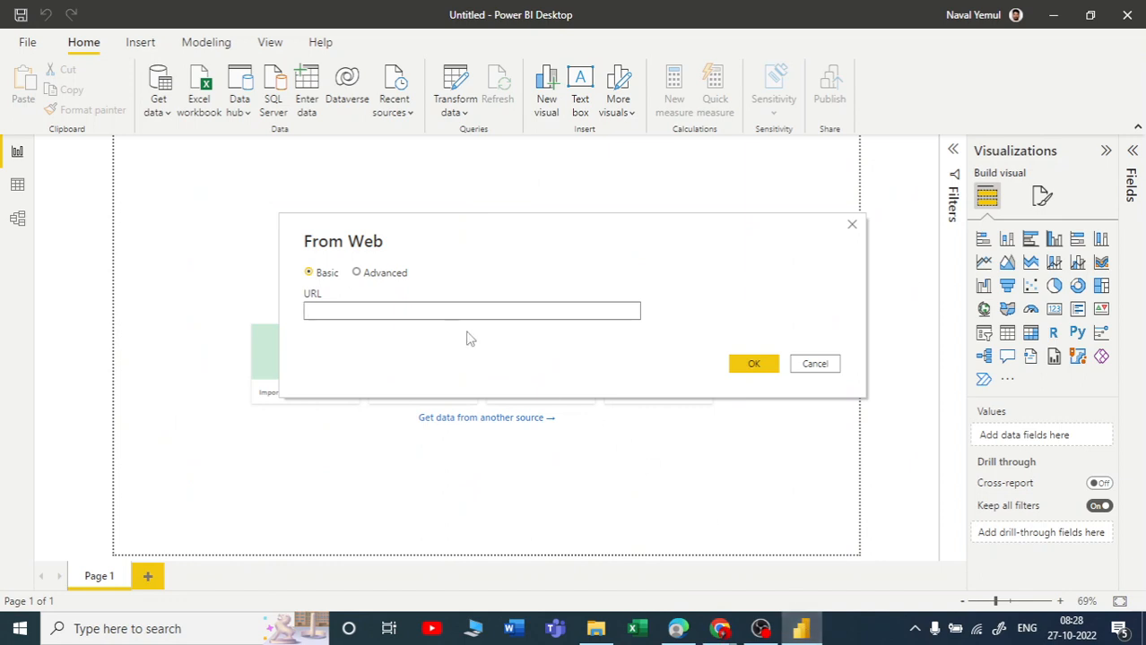
pyautogui.click(419, 309)
pyautogui.hotkey('ctrl', 'v')
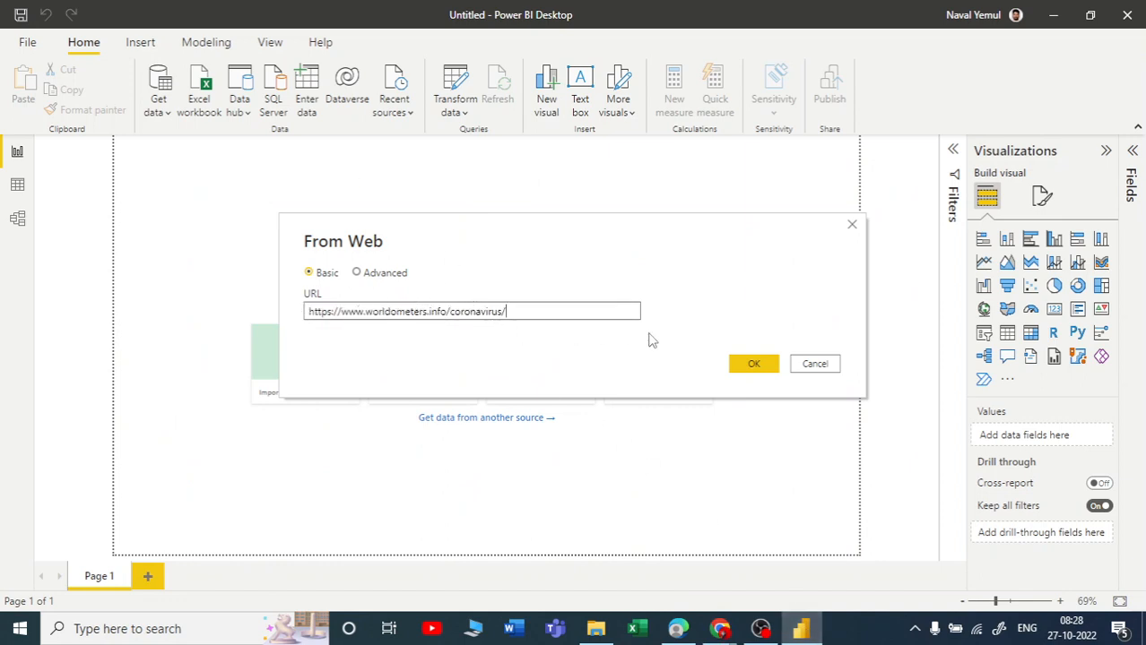
pyautogui.click(756, 363)
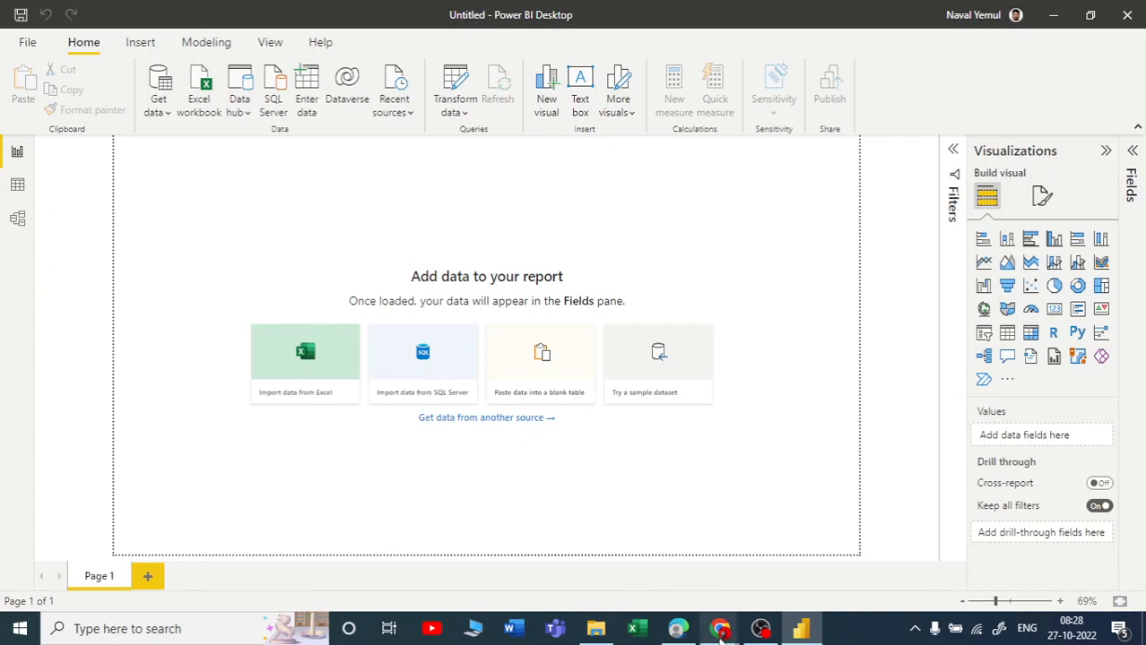
# Switch back to Chrome and examine the Worldometer country table, including the total cases for the USA and the countries further down.
pyautogui.moveTo(722, 631)
pyautogui.click(879, 549)
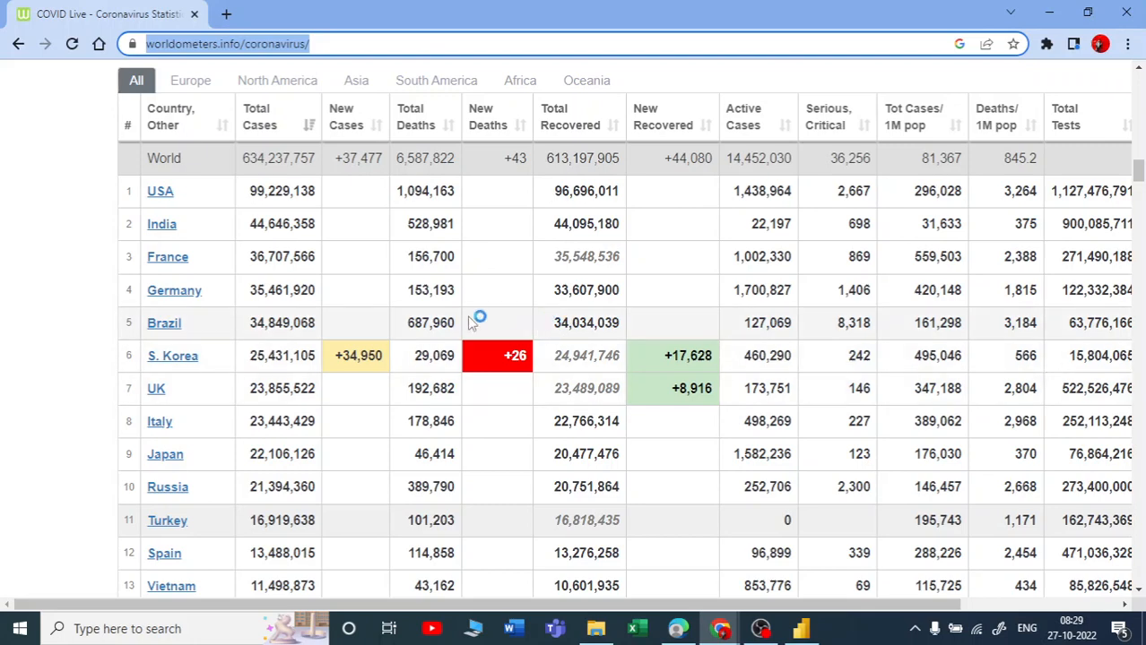
pyautogui.scroll(1, 157, 224)
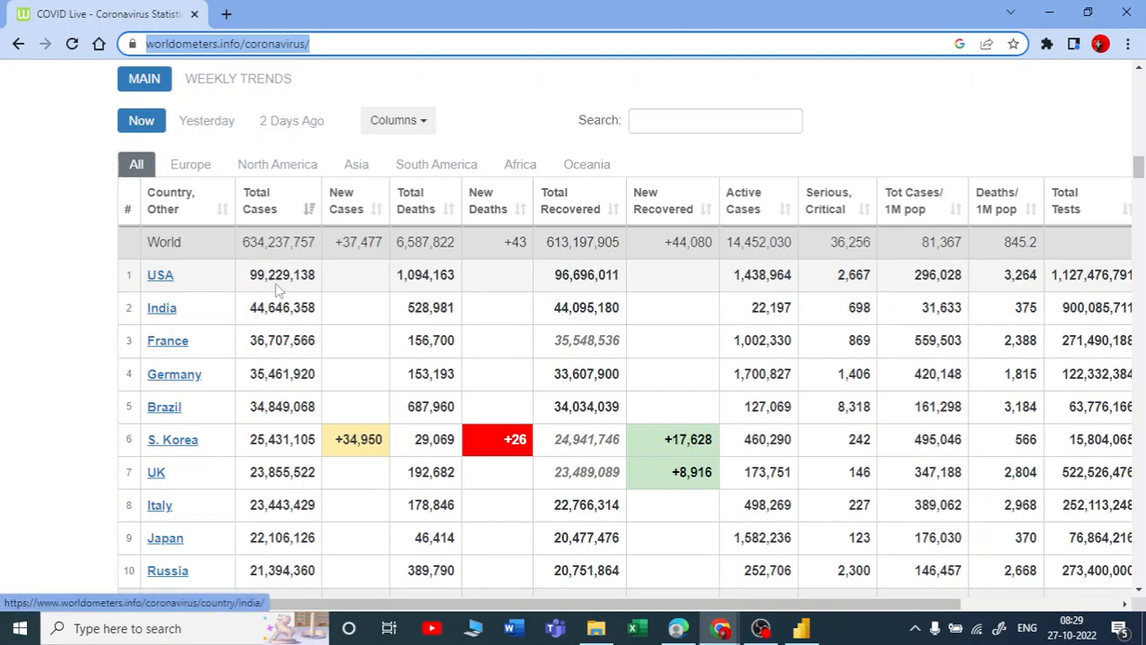
pyautogui.click(320, 281)
pyautogui.moveTo(320, 280); pyautogui.dragTo(249, 280)
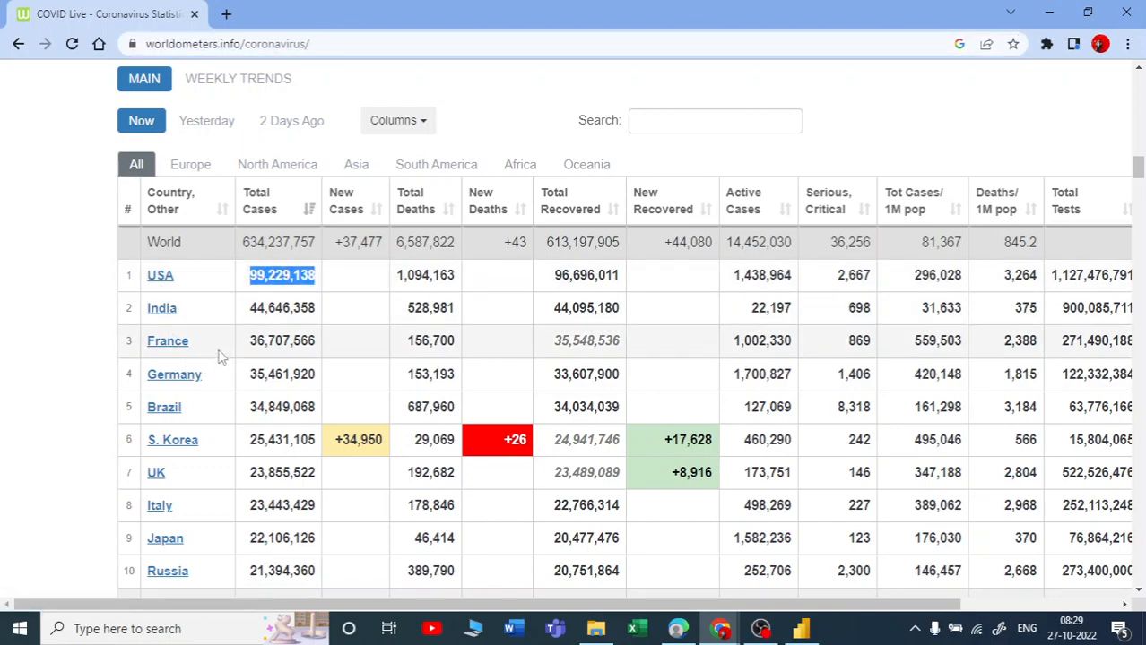
pyautogui.scroll(-2, 164, 367)
pyautogui.scroll(-20, 164, 367)
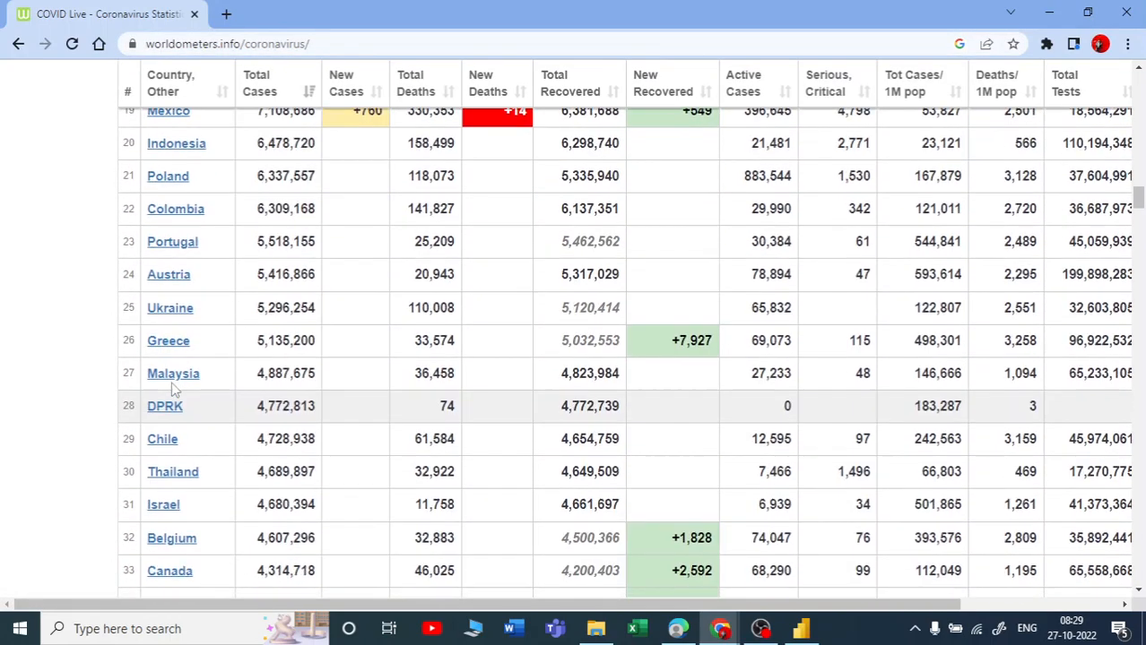
# Examine the Worldometer country table down to its end and back up to the World and USA rows.
pyautogui.scroll(-20, 165, 417)
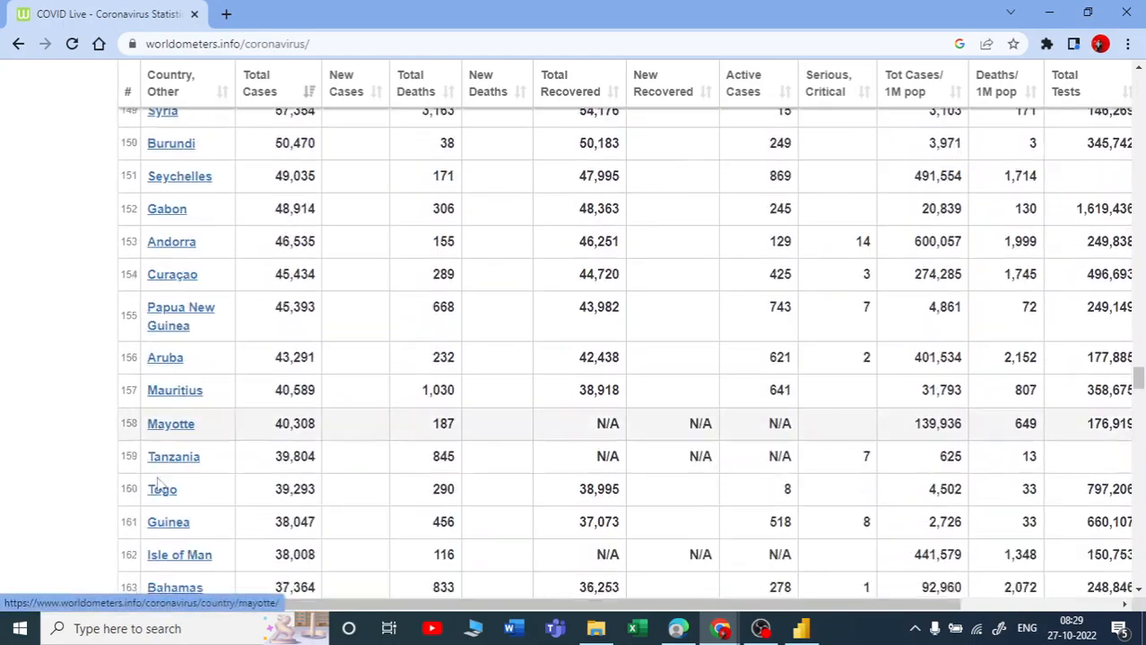
pyautogui.scroll(-15, 158, 496)
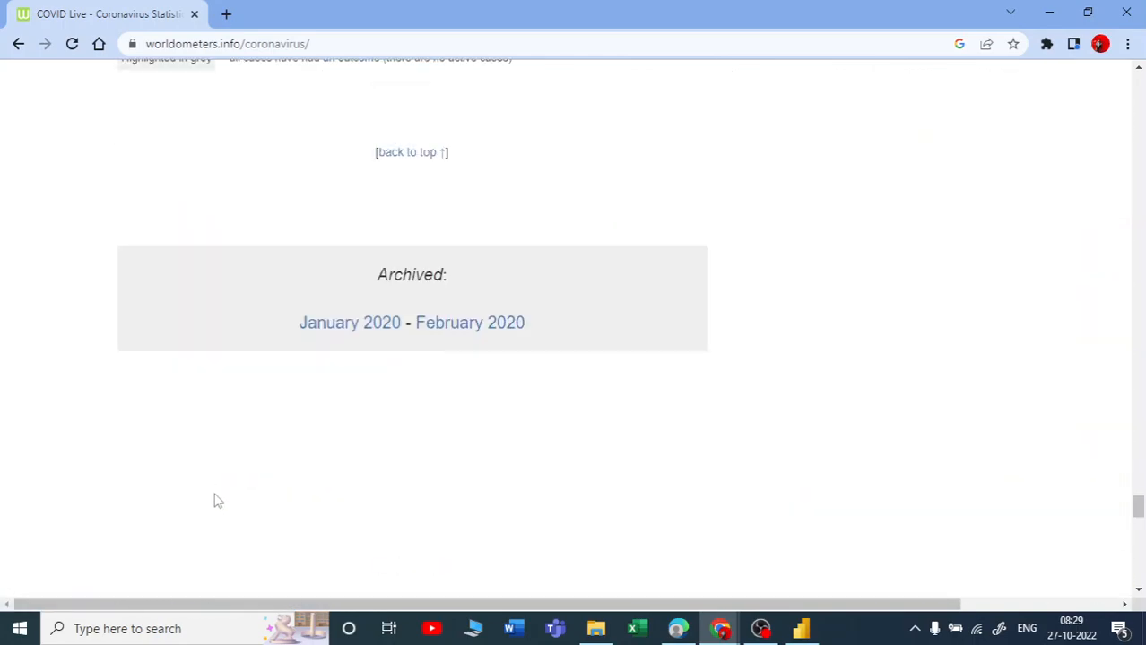
pyautogui.scroll(12, 216, 499)
pyautogui.scroll(-1, 199, 520)
pyautogui.scroll(20, 204, 449)
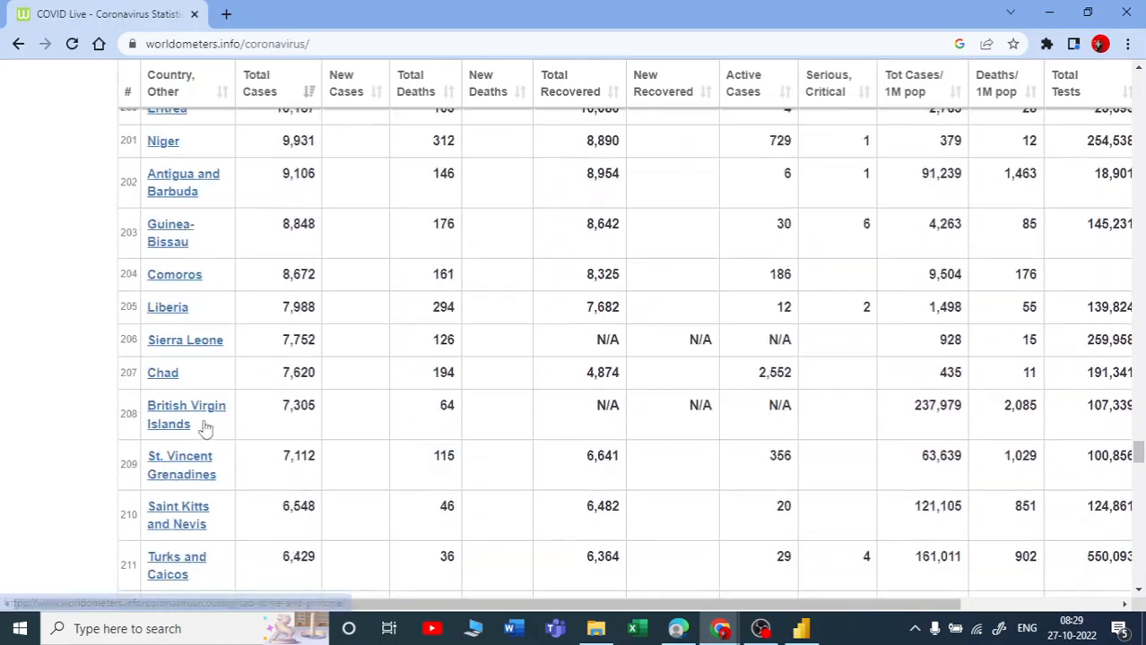
pyautogui.scroll(14, 154, 394)
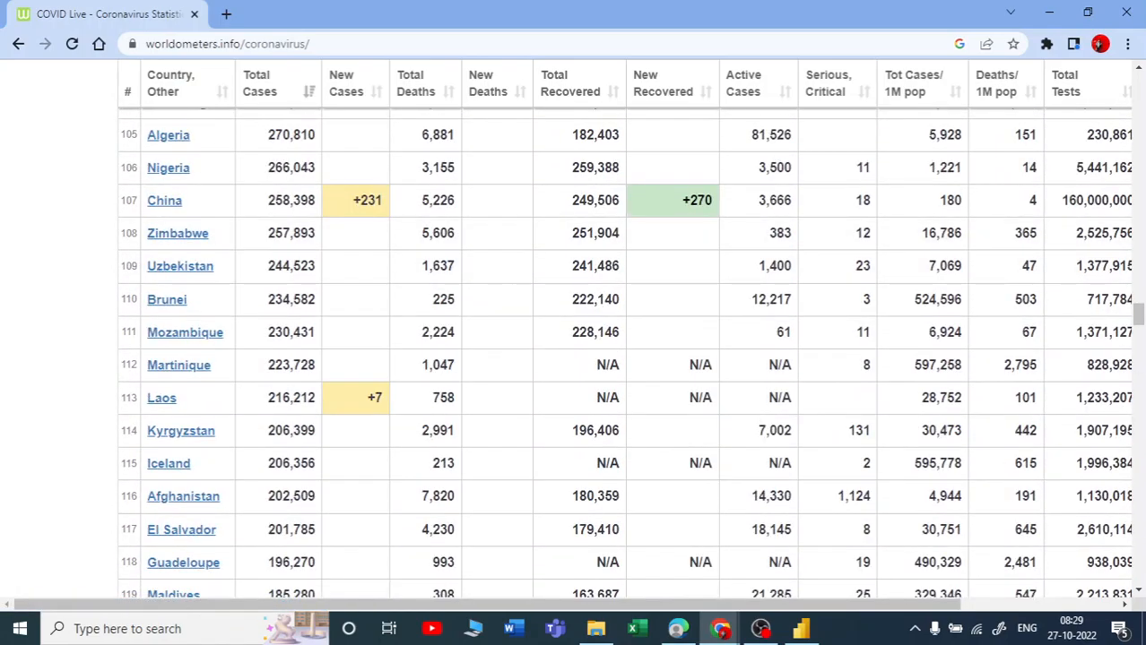
pyautogui.scroll(20, 910, 291)
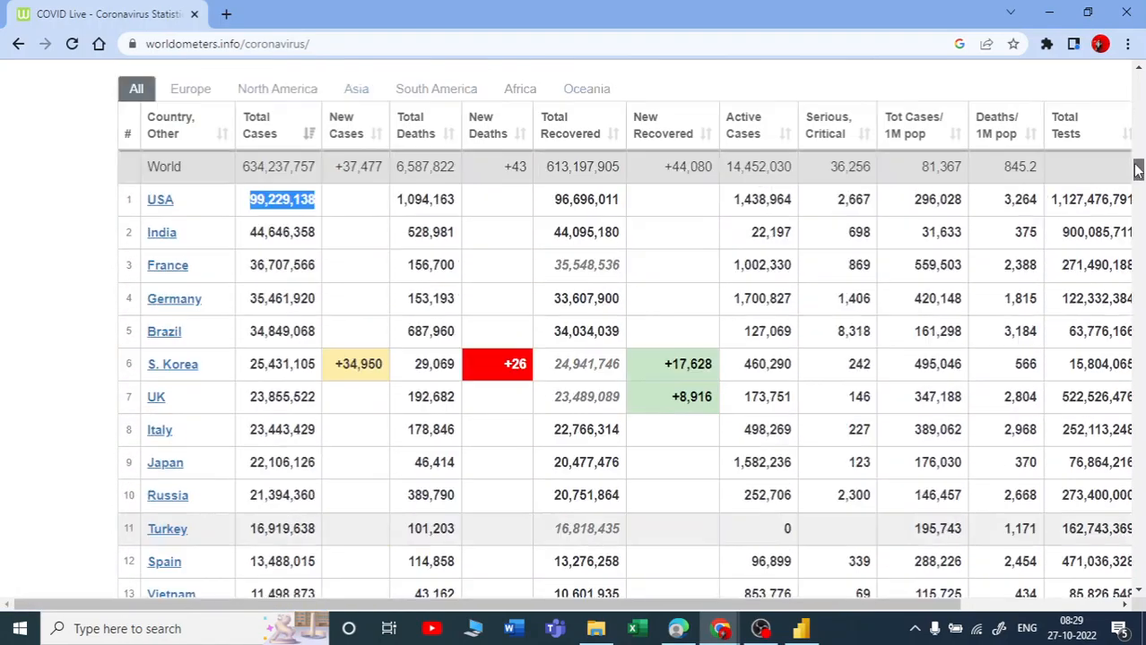
pyautogui.scroll(-3, 762, 529)
# Switch to the Power BI Desktop Navigator, check the Worldometer page in Chrome once more, and return to the Navigator.
pyautogui.click(802, 628)
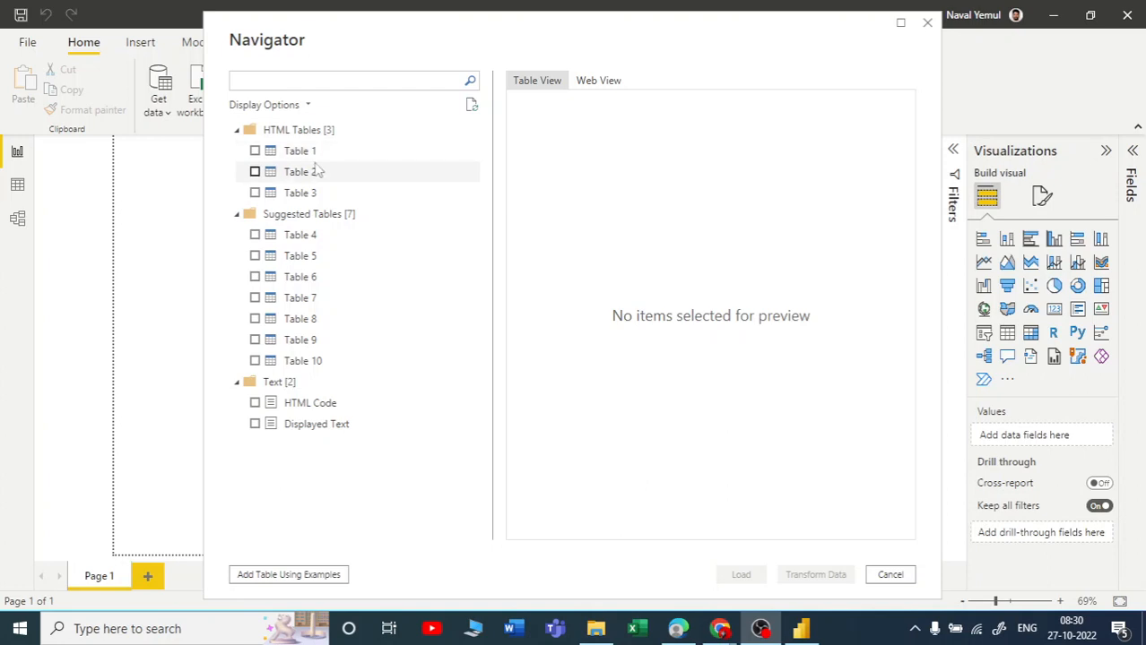
pyautogui.moveTo(720, 631)
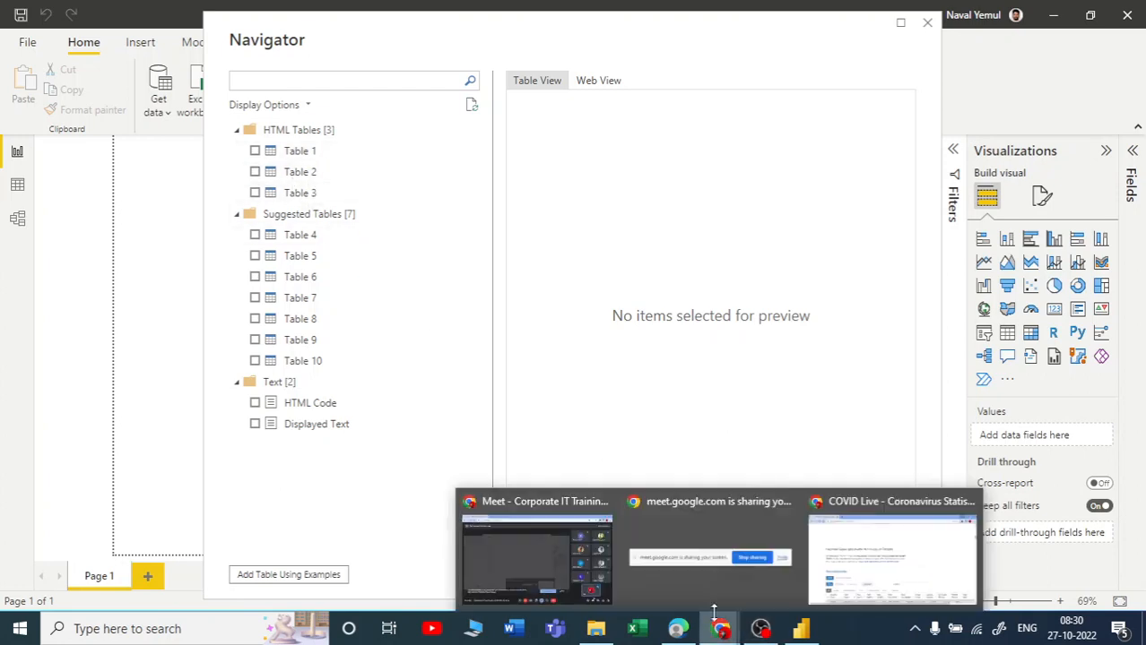
pyautogui.click(887, 565)
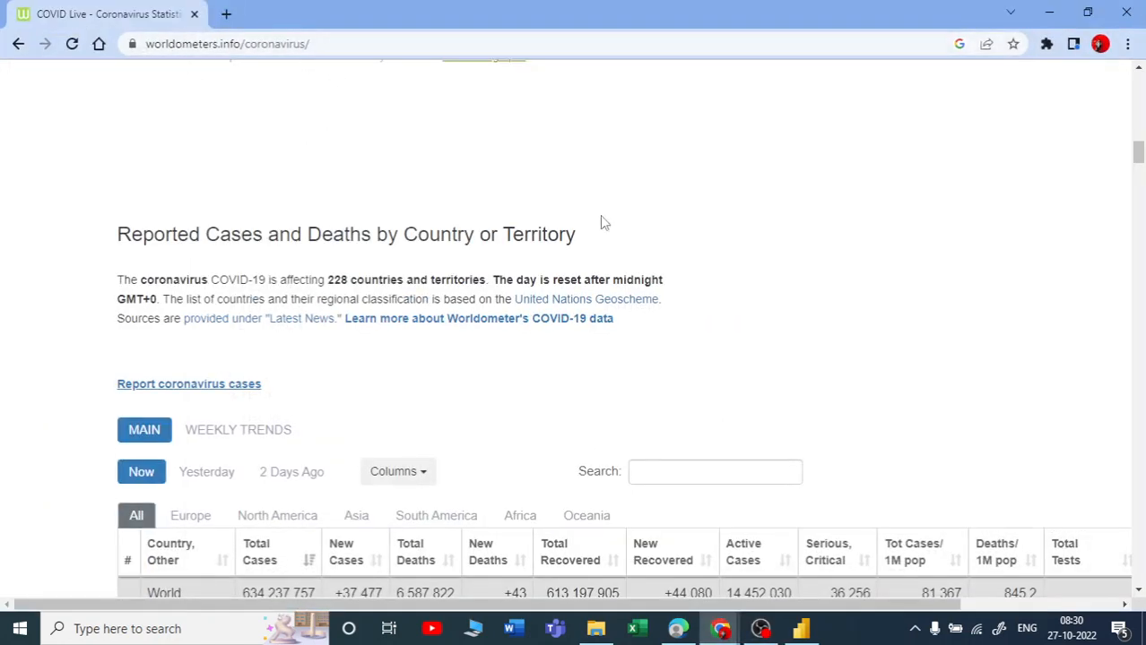
pyautogui.scroll(10, 601, 219)
pyautogui.click(1067, 10)
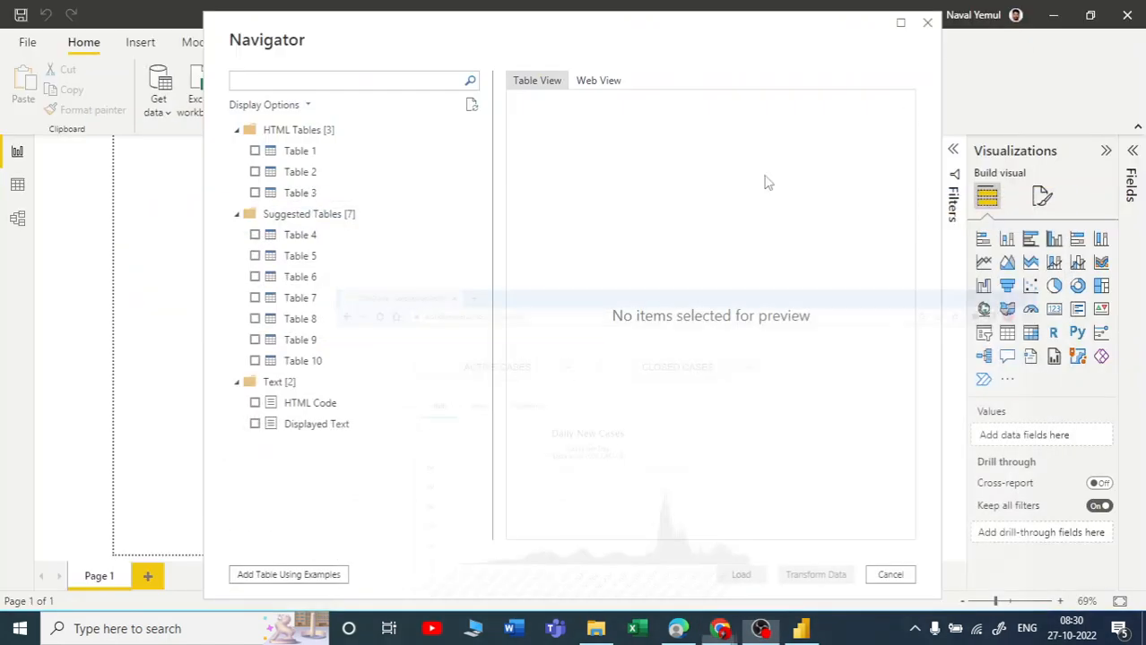
# Preview Table 1, Table 2, Table 4 and Table 5 in the Navigator.
pyautogui.click(301, 153)
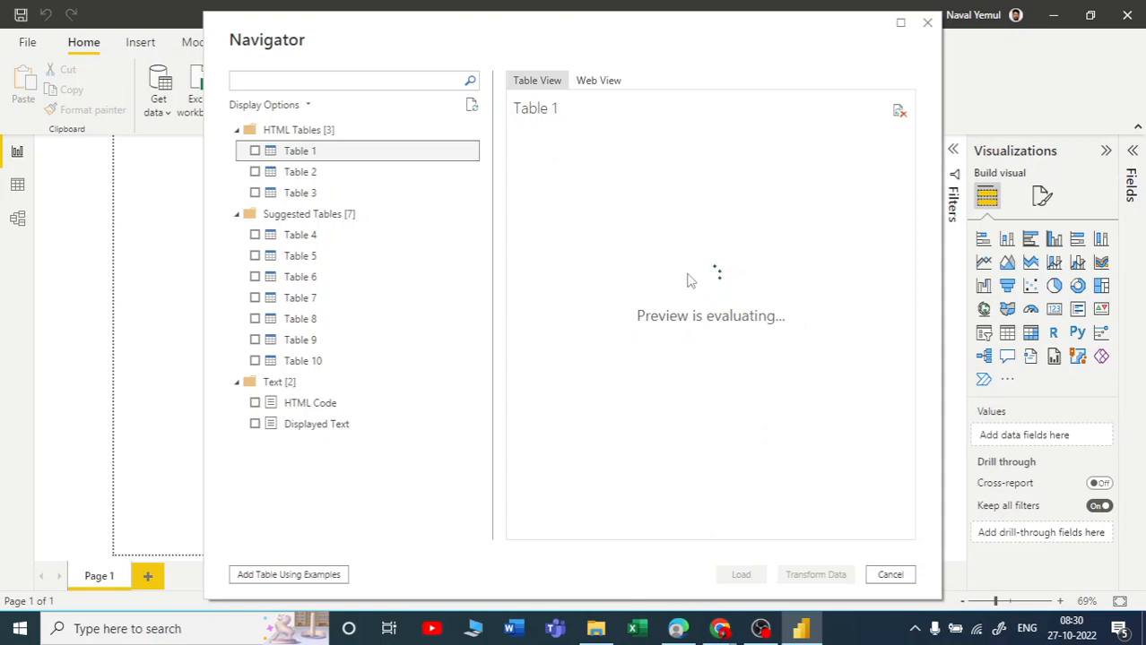
pyautogui.moveTo(577, 525); pyautogui.dragTo(547, 529)
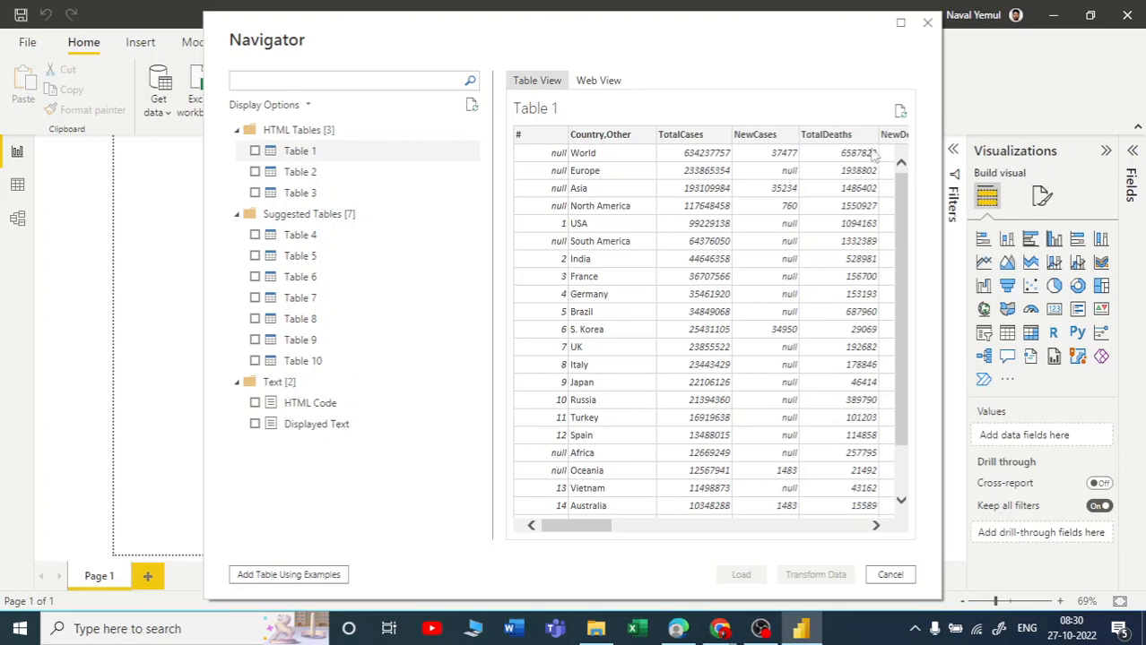
pyautogui.moveTo(587, 529)
pyautogui.mouseDown()
pyautogui.moveTo(756, 530)
pyautogui.moveTo(587, 529)
pyautogui.mouseUp()
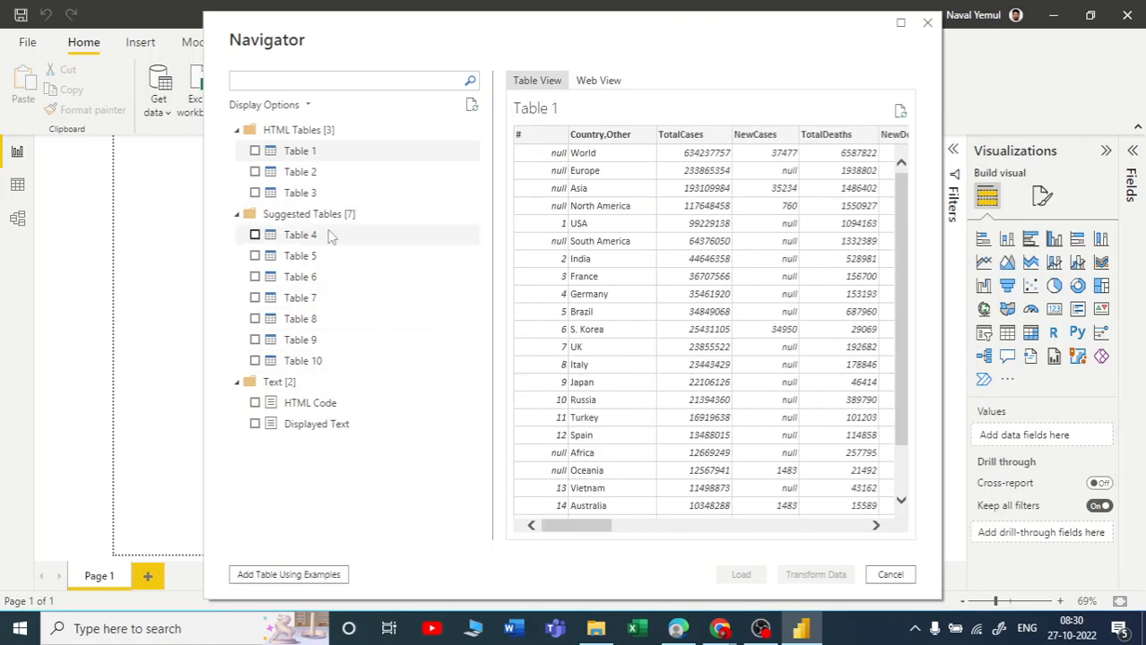
pyautogui.click(312, 173)
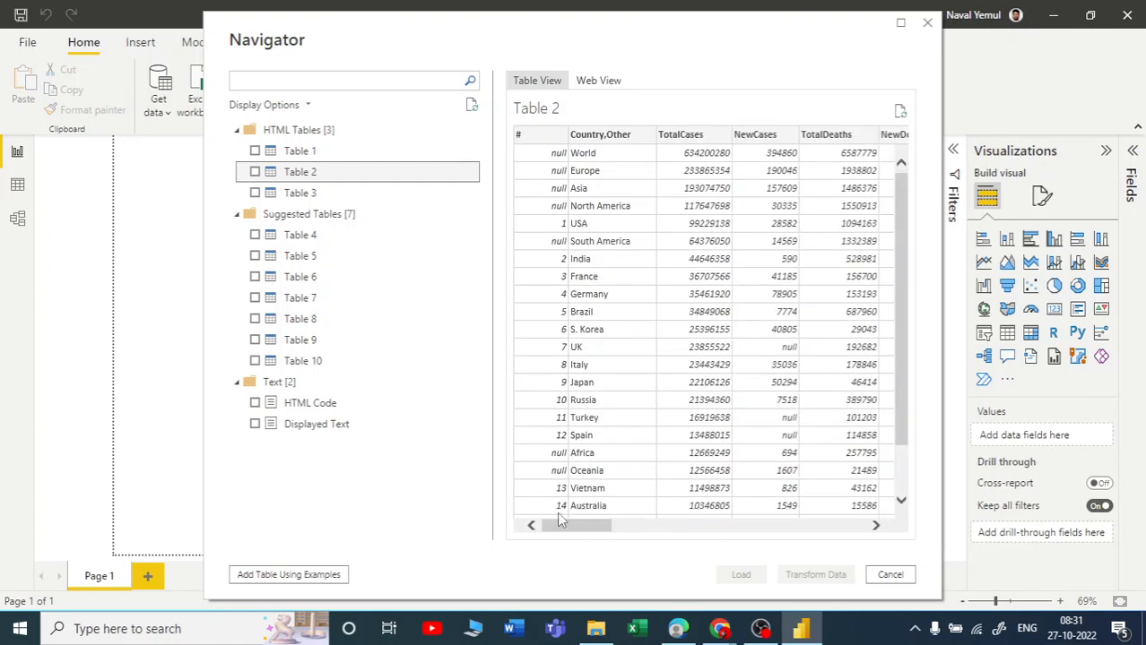
pyautogui.moveTo(559, 522)
pyautogui.mouseDown()
pyautogui.moveTo(825, 543)
pyautogui.moveTo(556, 540)
pyautogui.mouseUp()
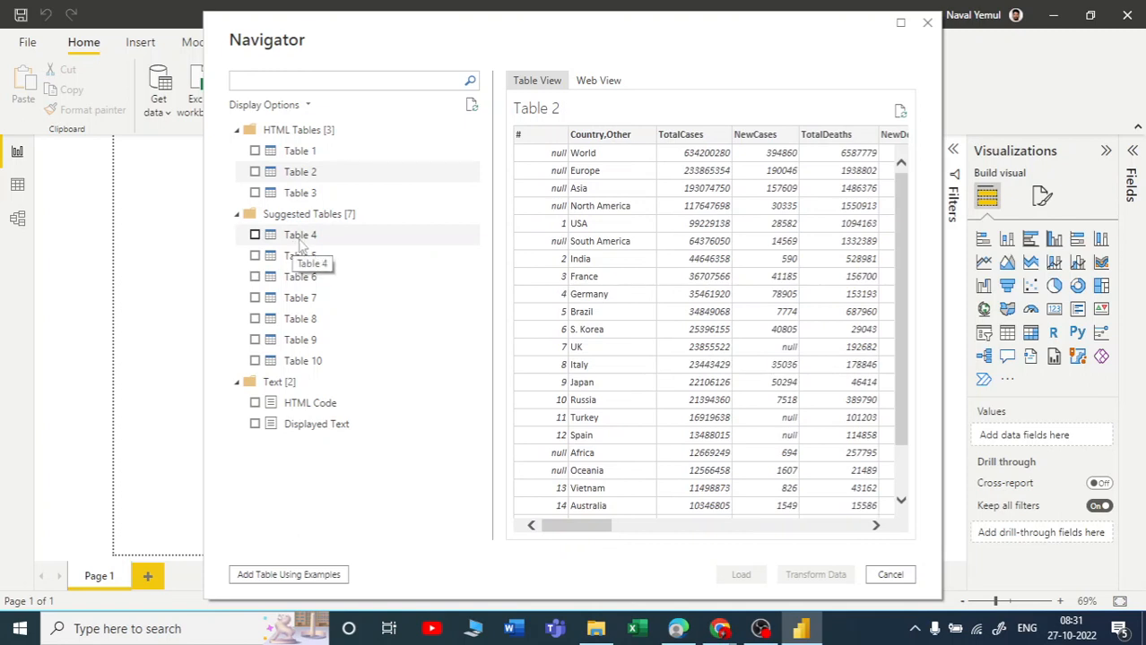
pyautogui.click(297, 234)
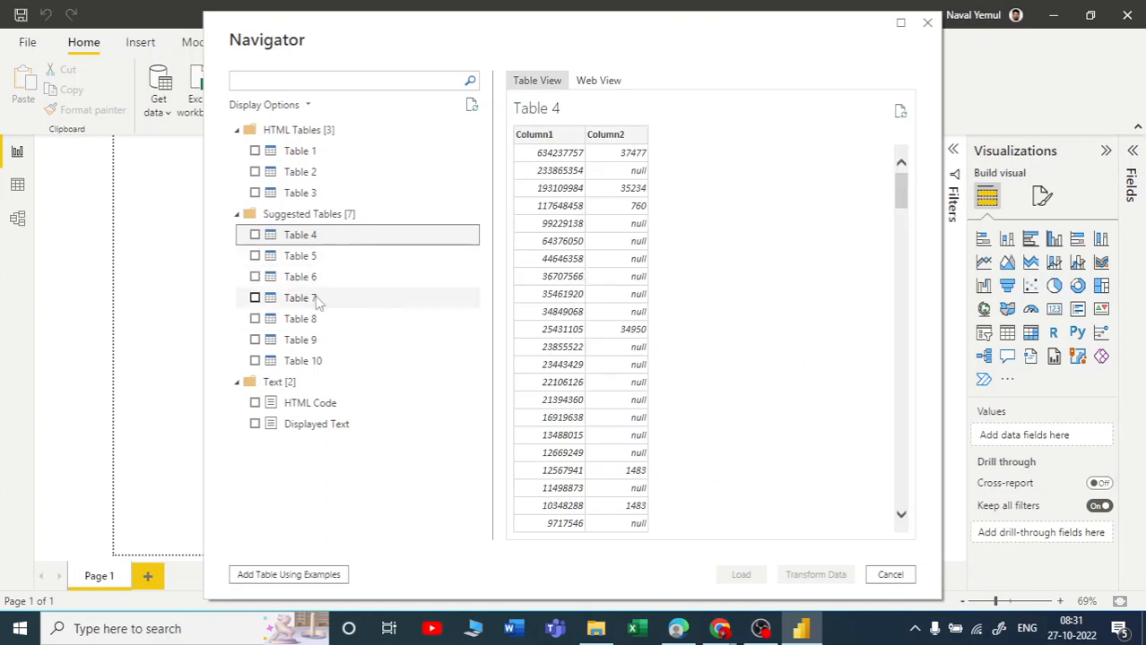
pyautogui.click(289, 258)
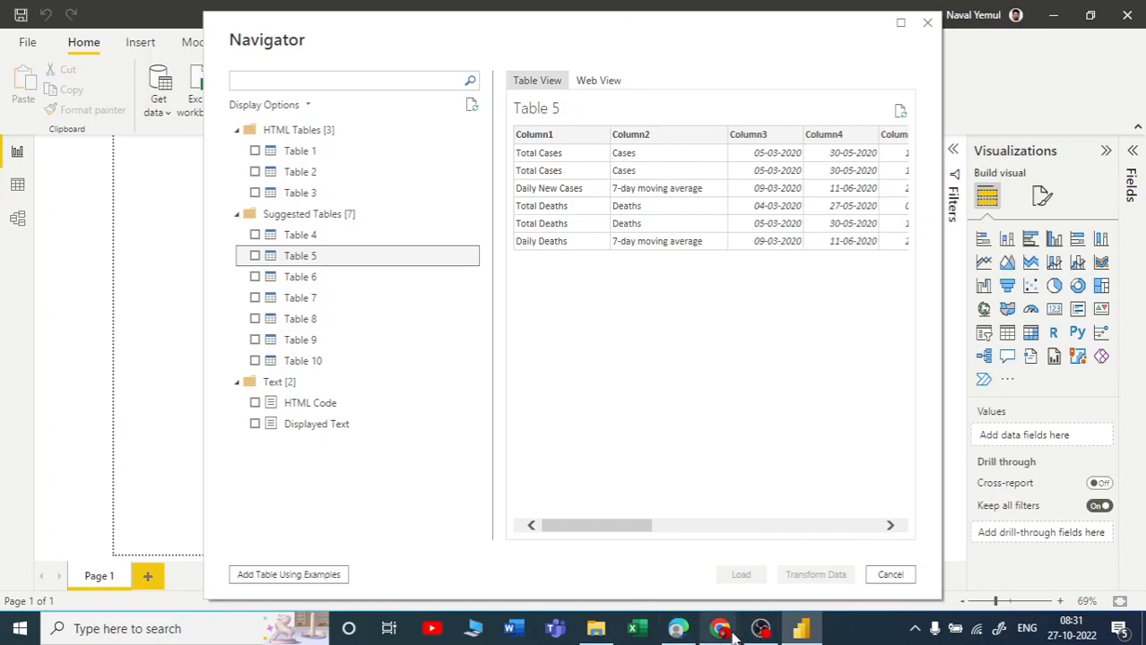
# Switch to Chrome, review the Worldometer country table through its last rows, and return to the Power BI Navigator.
pyautogui.moveTo(720, 629)
pyautogui.click(883, 560)
pyautogui.scroll(-15, 476, 374)
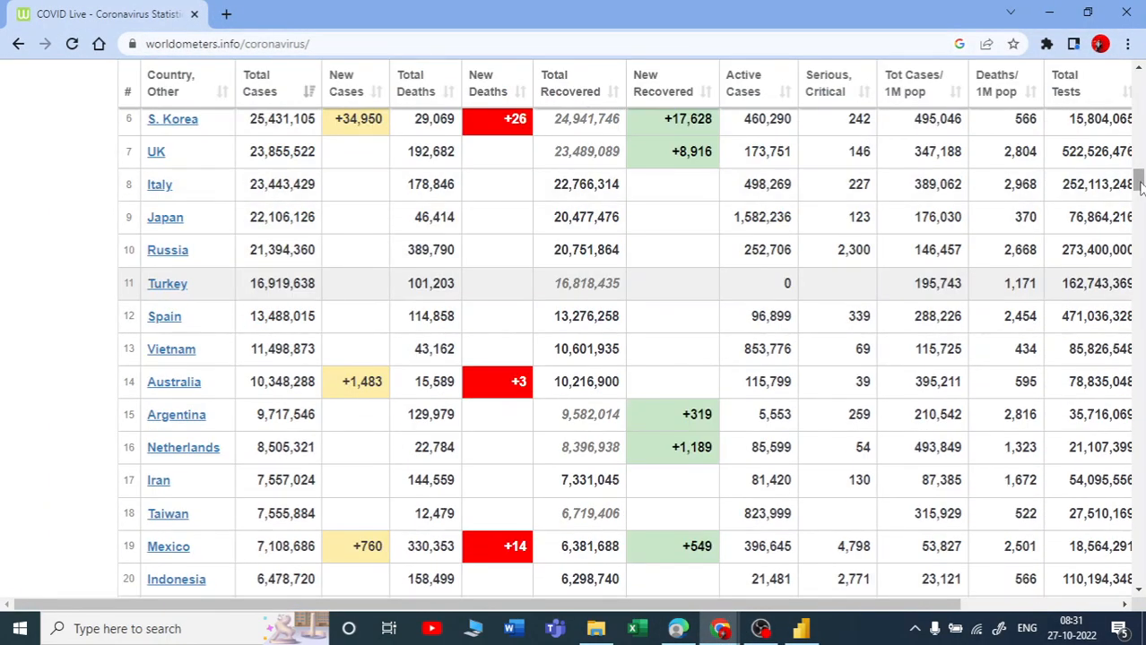
pyautogui.scroll(-20, 574, 359)
pyautogui.scroll(20, 574, 358)
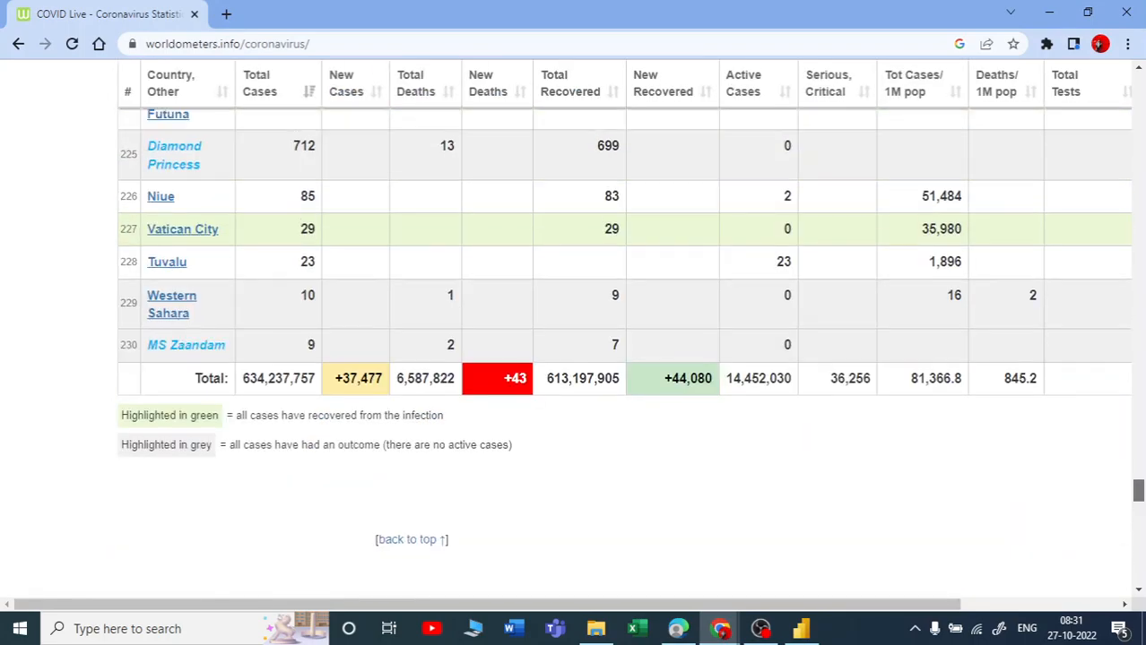
pyautogui.scroll(11, 256, 371)
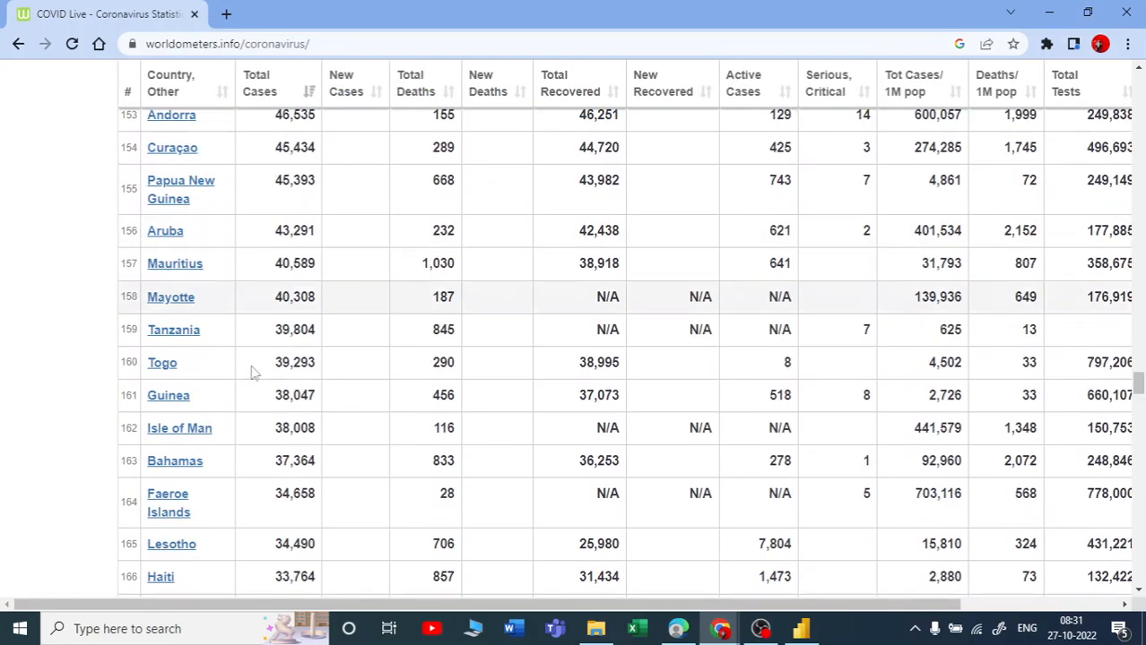
pyautogui.click(1049, 13)
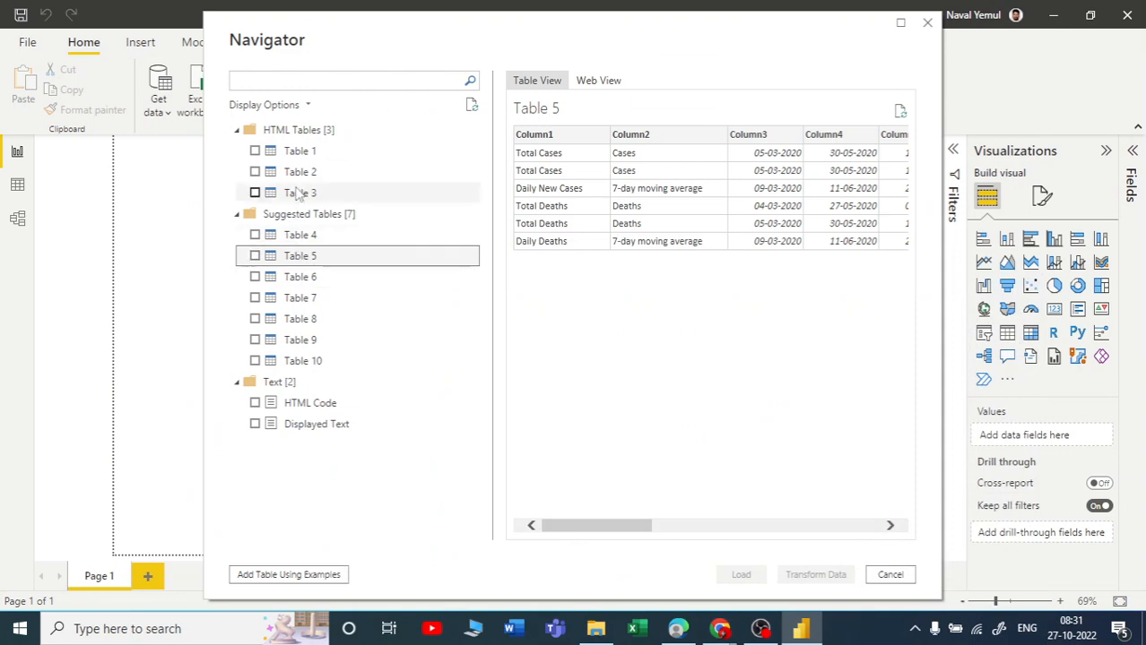
# Select Table 1 for import, check its preview through Column22, and open it for transformation in Power Query Editor.
pyautogui.click(357, 154)
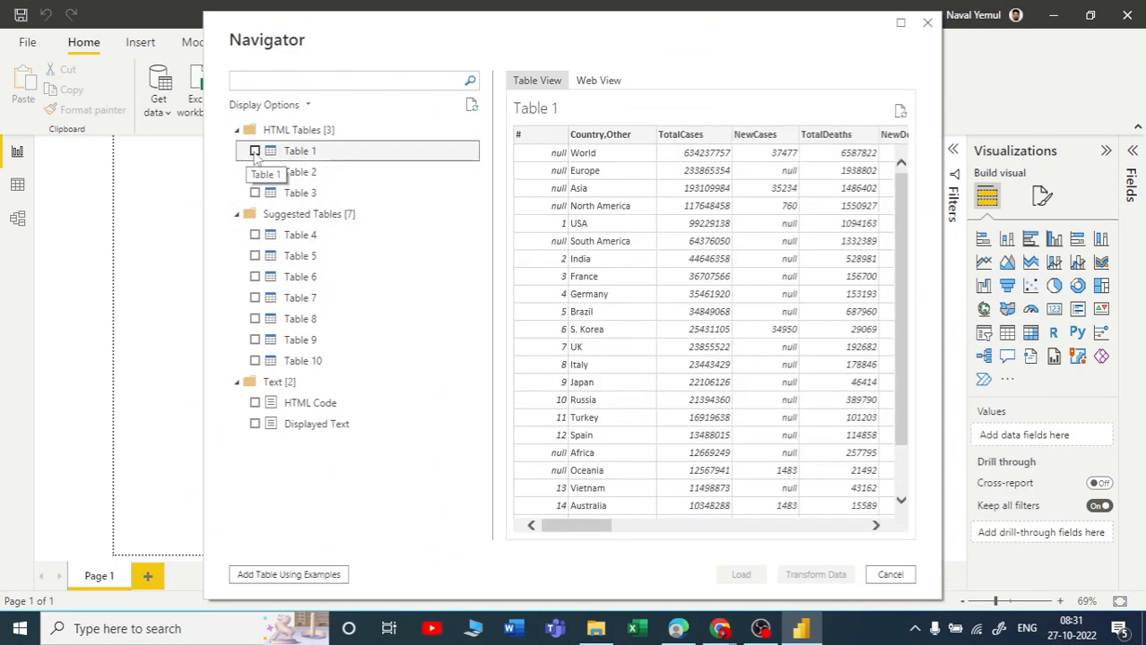
pyautogui.click(255, 152)
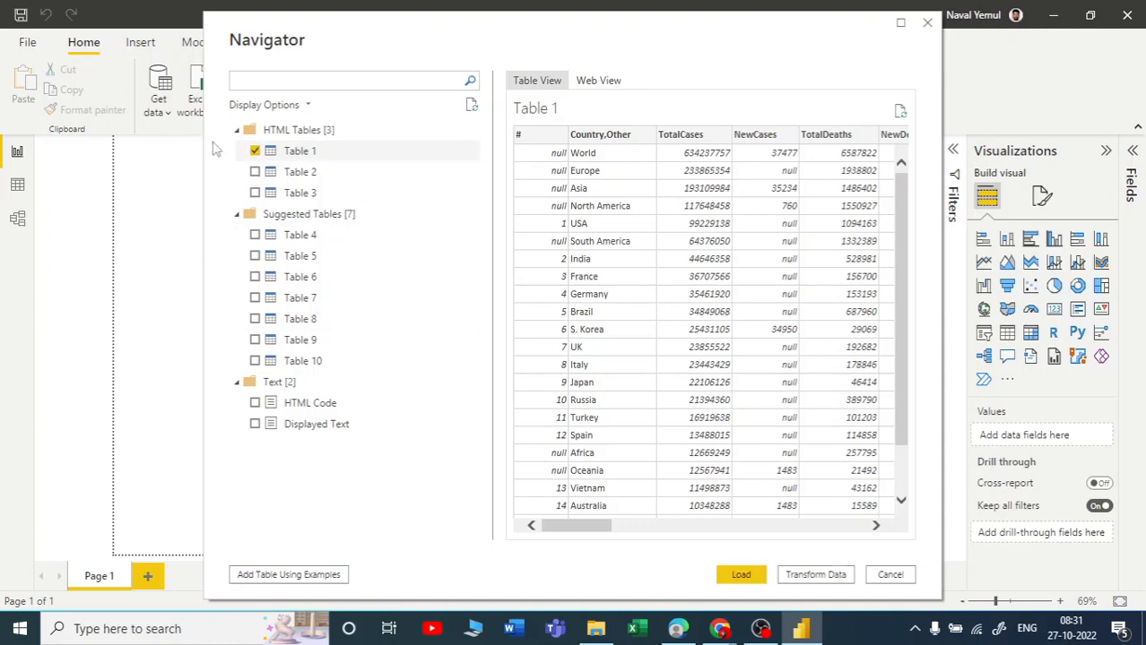
pyautogui.moveTo(580, 530)
pyautogui.mouseDown()
pyautogui.moveTo(834, 530)
pyautogui.moveTo(578, 530)
pyautogui.mouseUp()
pyautogui.moveTo(581, 531); pyautogui.dragTo(838, 527)
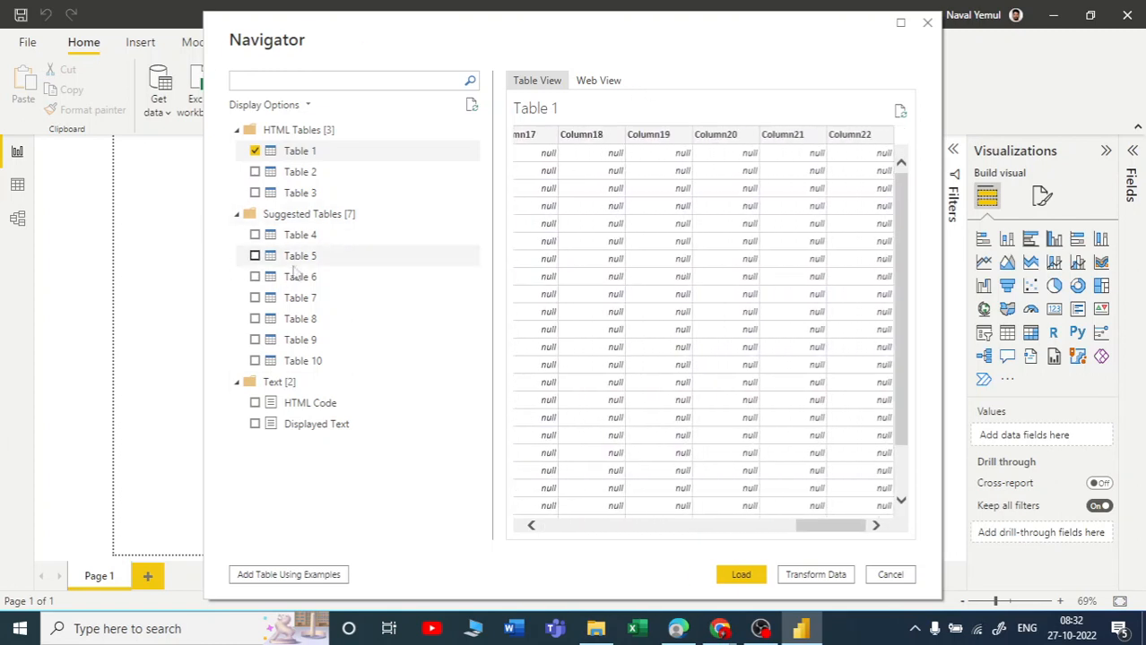
pyautogui.click(821, 577)
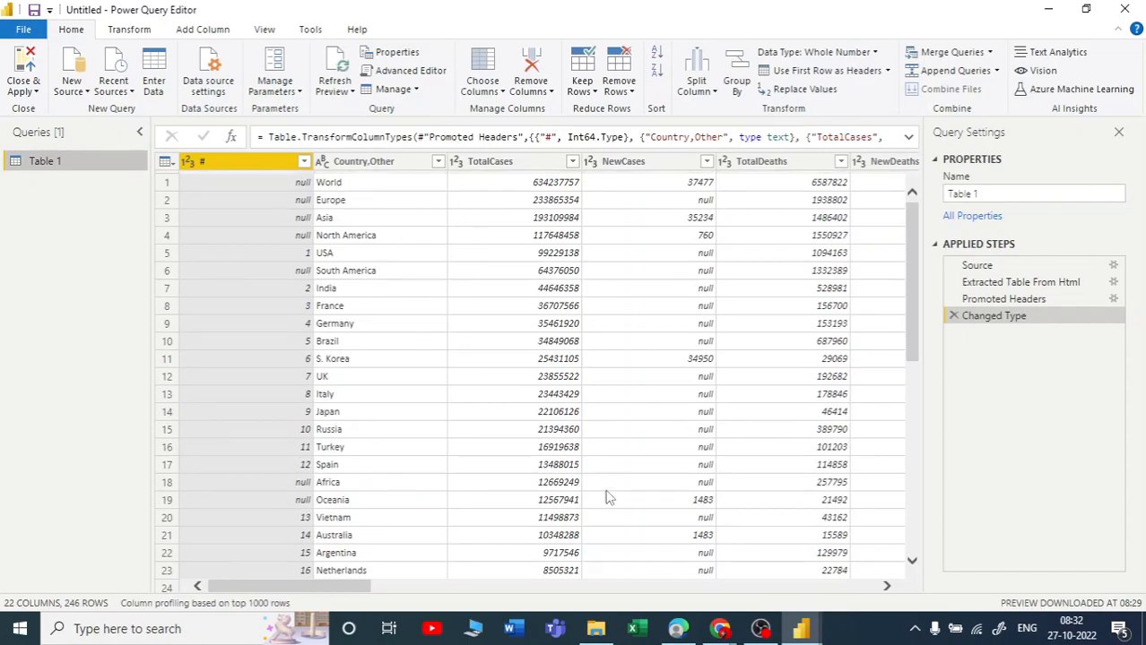
# Look up the USA row in the Worldometer table in Chrome, then inspect the matching USA row in Power Query Editor.
pyautogui.click(720, 629)
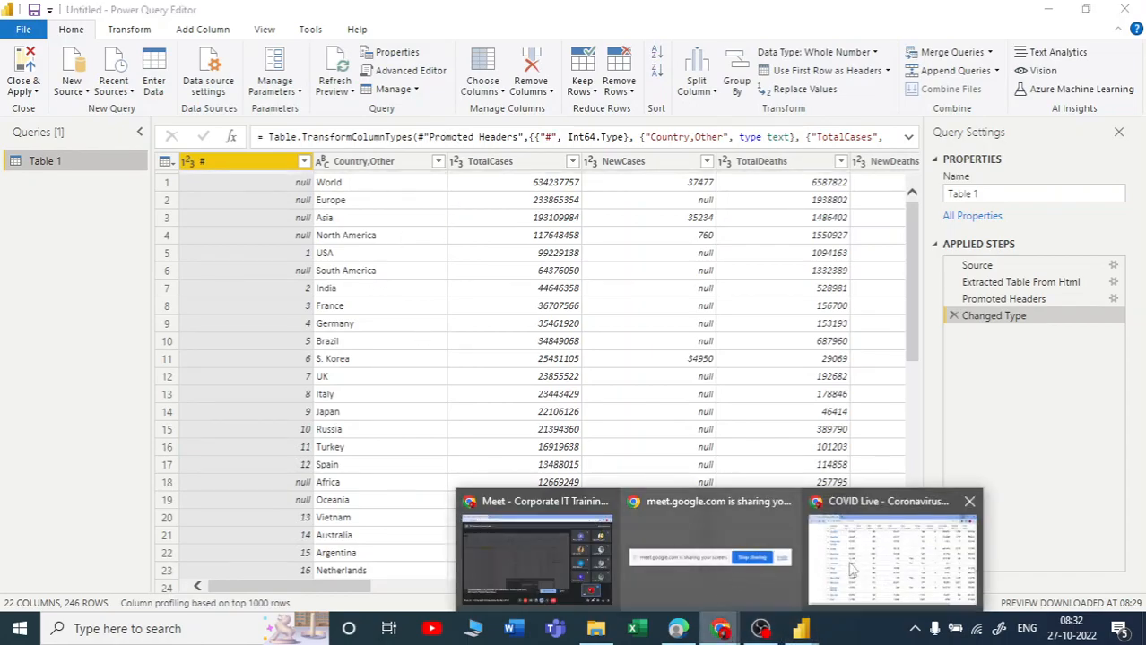
pyautogui.click(852, 569)
pyautogui.scroll(20, 192, 269)
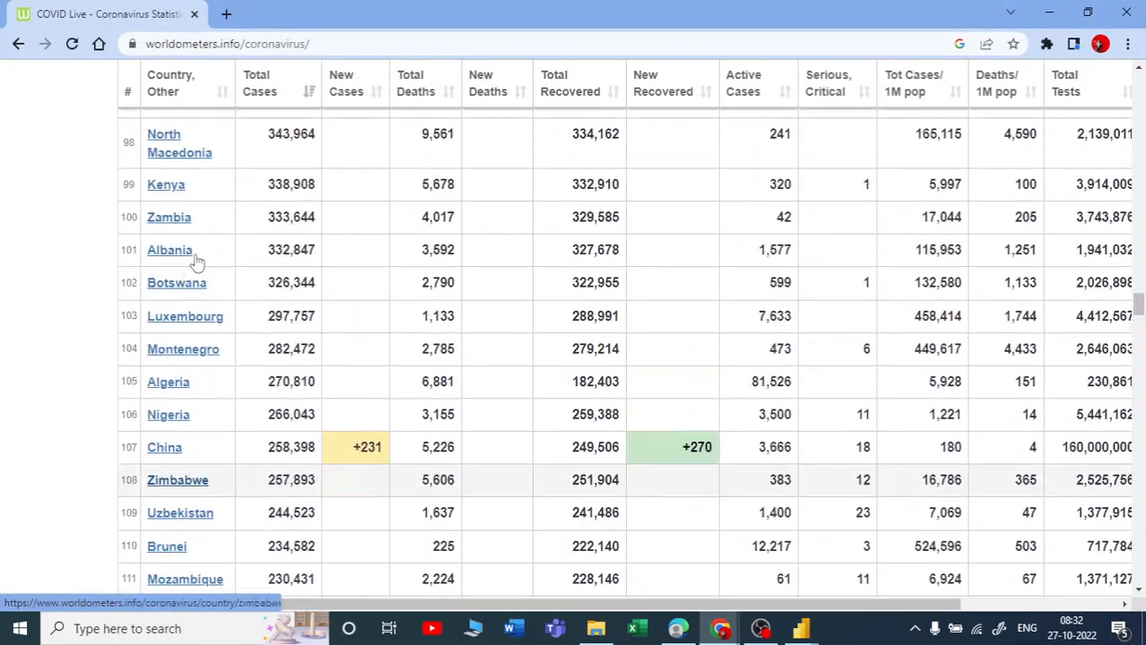
pyautogui.scroll(15, 197, 262)
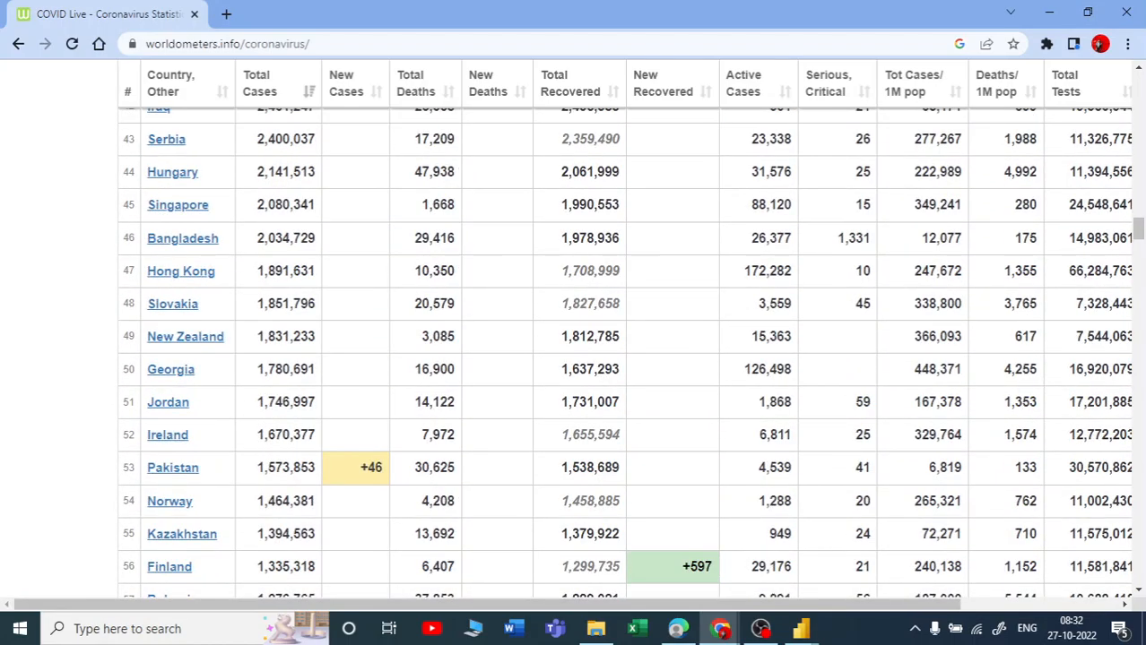
pyautogui.moveTo(1138, 228); pyautogui.dragTo(1138, 167)
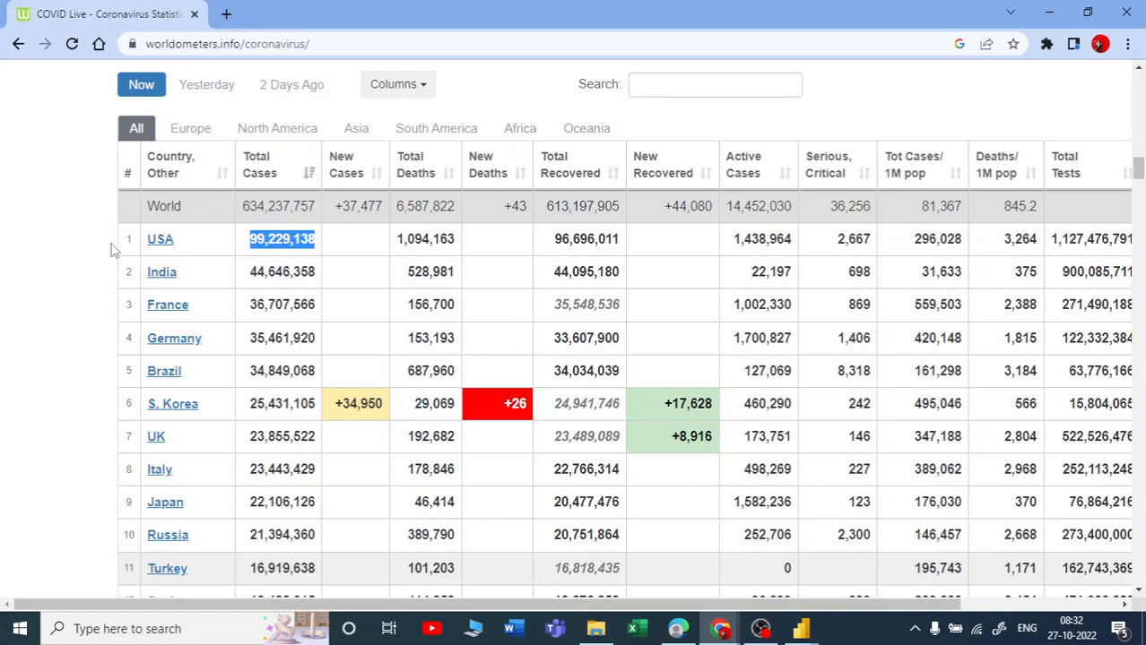
pyautogui.moveTo(113, 250); pyautogui.dragTo(266, 246)
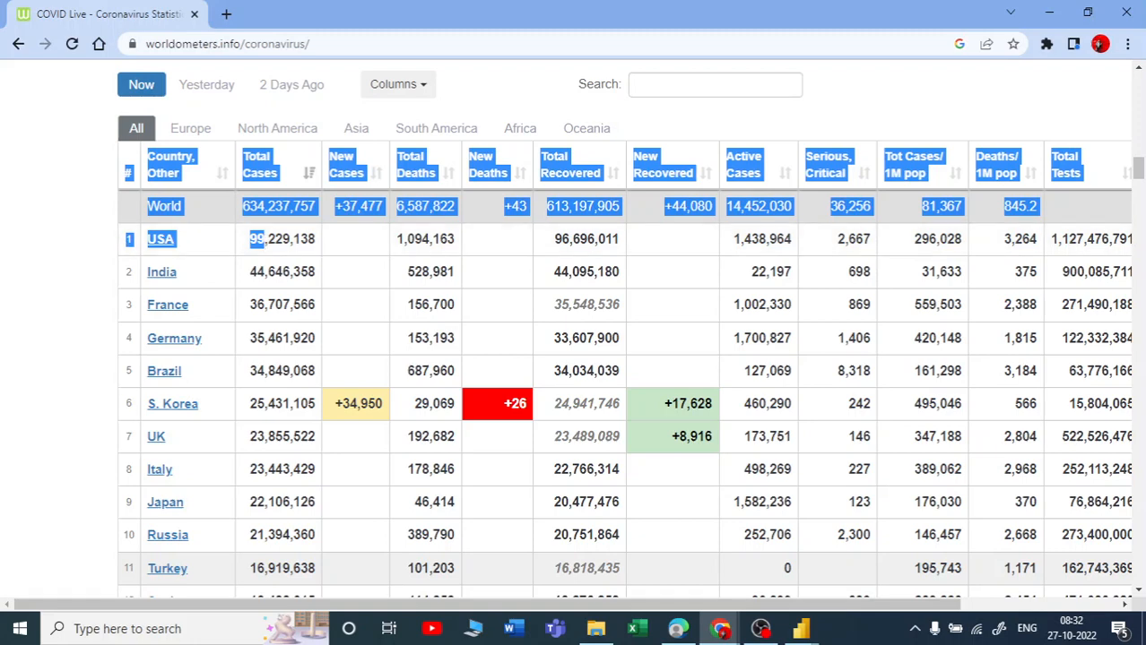
pyautogui.click(1047, 11)
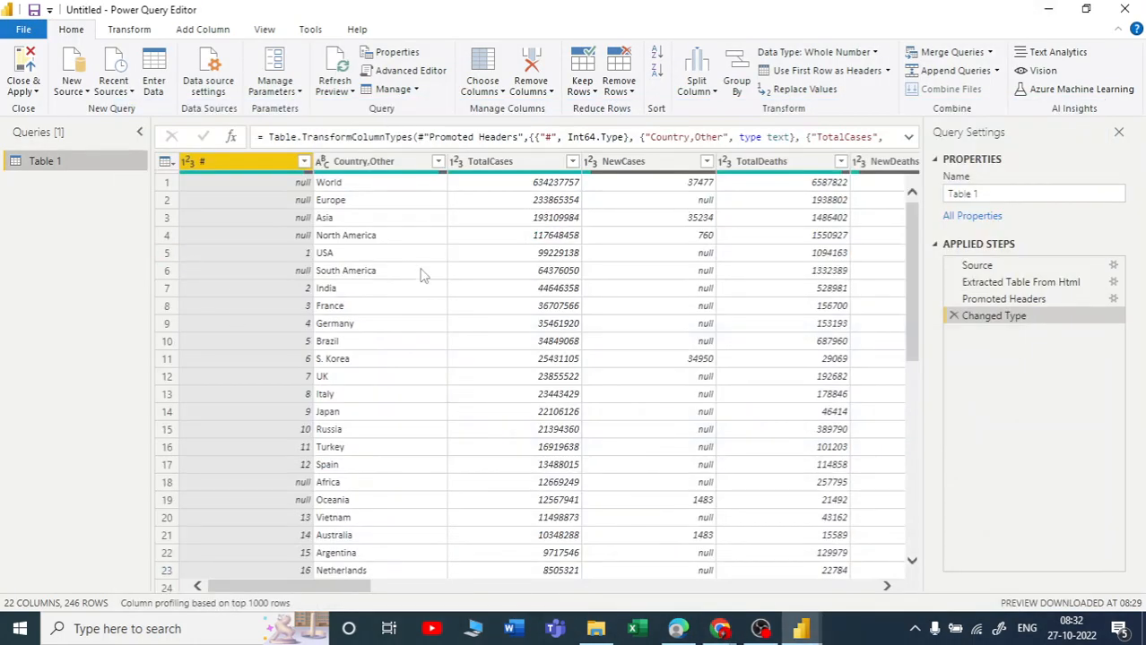
pyautogui.click(174, 253)
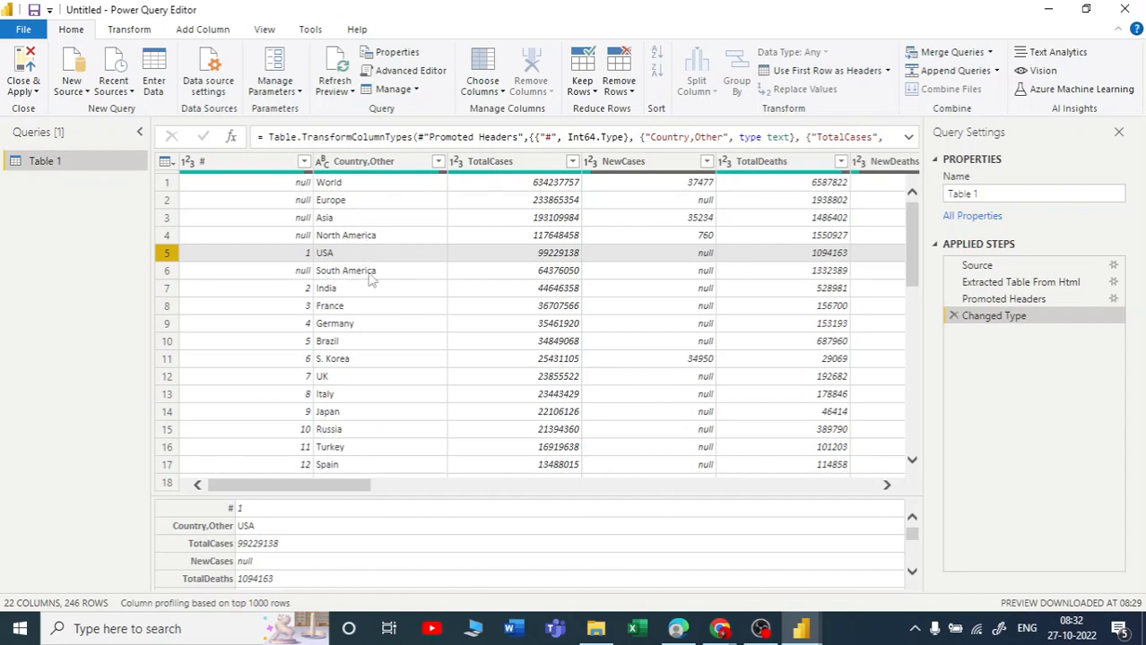
# Switch to Chrome, view the Worldometer table for each continent from Europe to Oceania and for all countries, and return to Power Query Editor.
pyautogui.moveTo(721, 629)
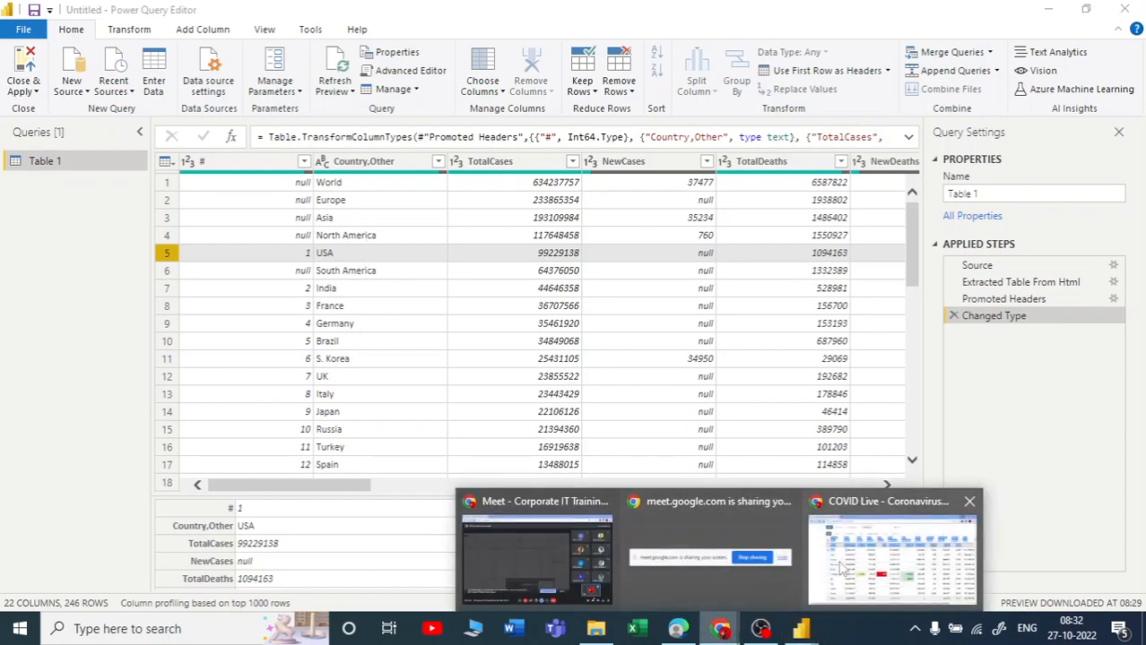
pyautogui.click(897, 551)
pyautogui.click(67, 273)
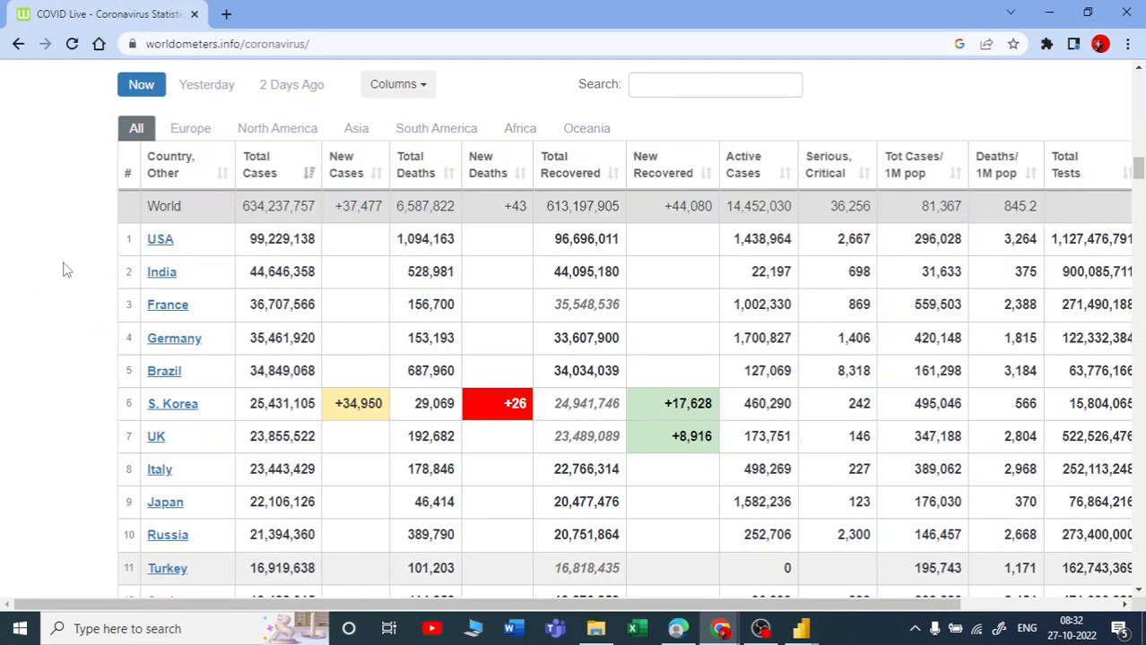
pyautogui.click(193, 139)
pyautogui.click(280, 136)
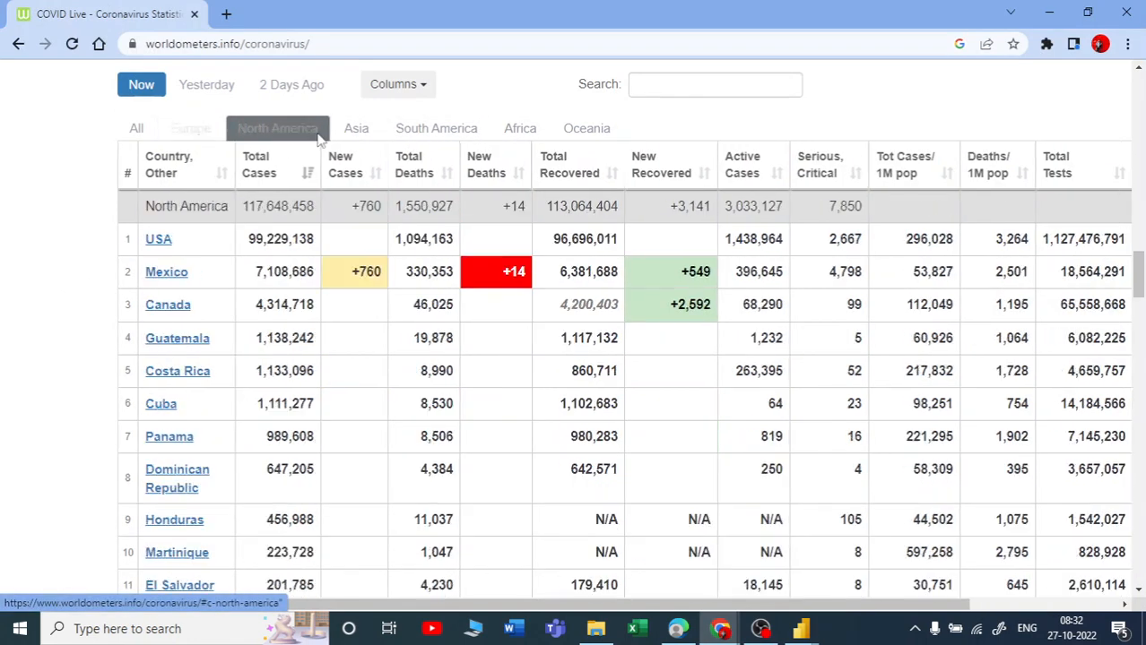
pyautogui.click(355, 134)
pyautogui.click(453, 134)
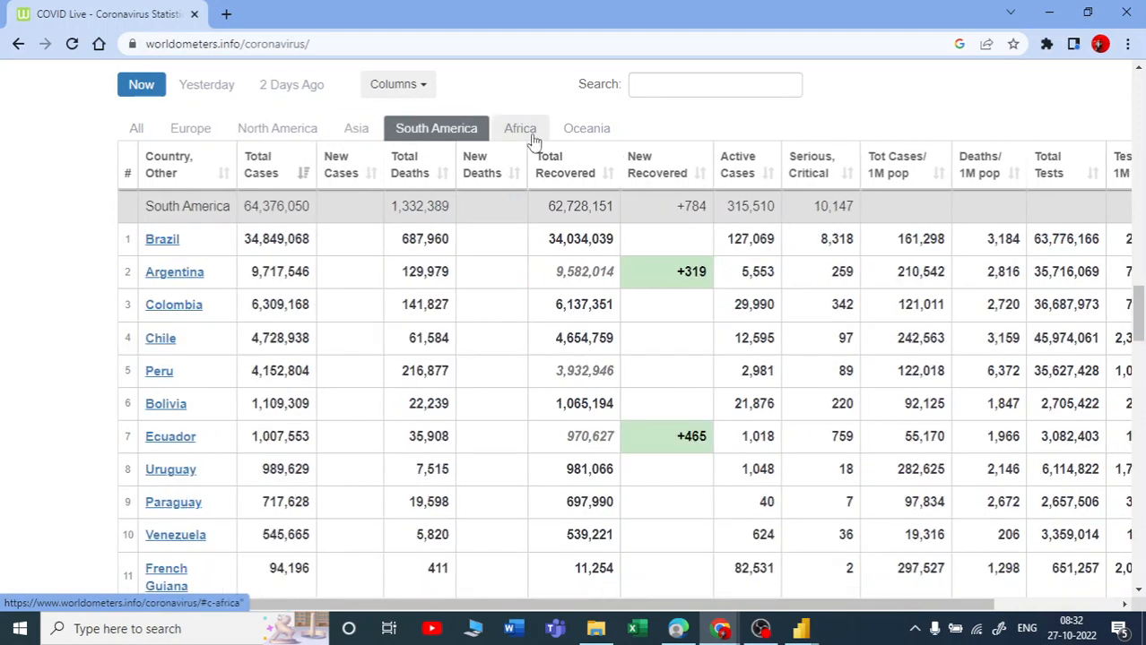
pyautogui.click(524, 134)
pyautogui.click(593, 135)
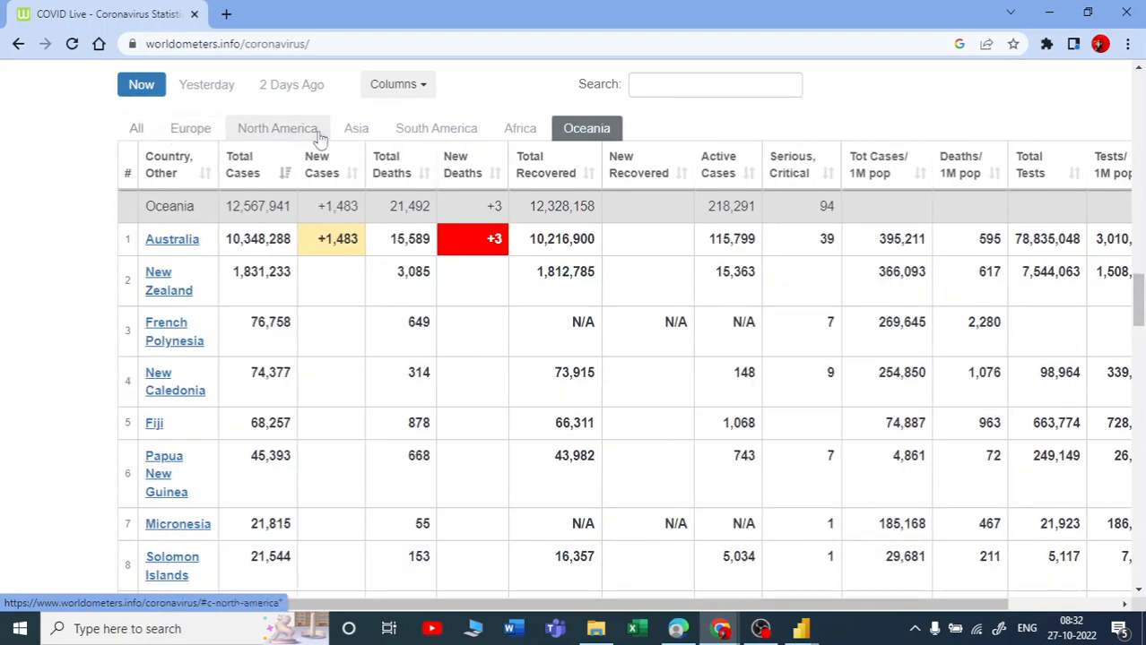
pyautogui.click(138, 140)
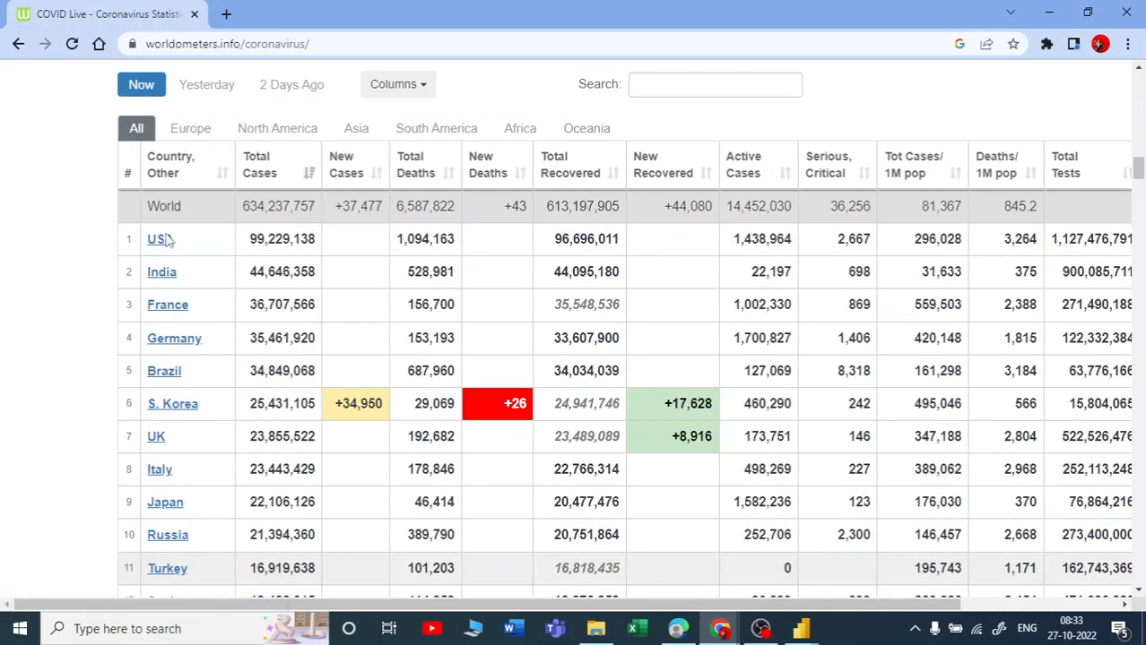
pyautogui.click(1048, 13)
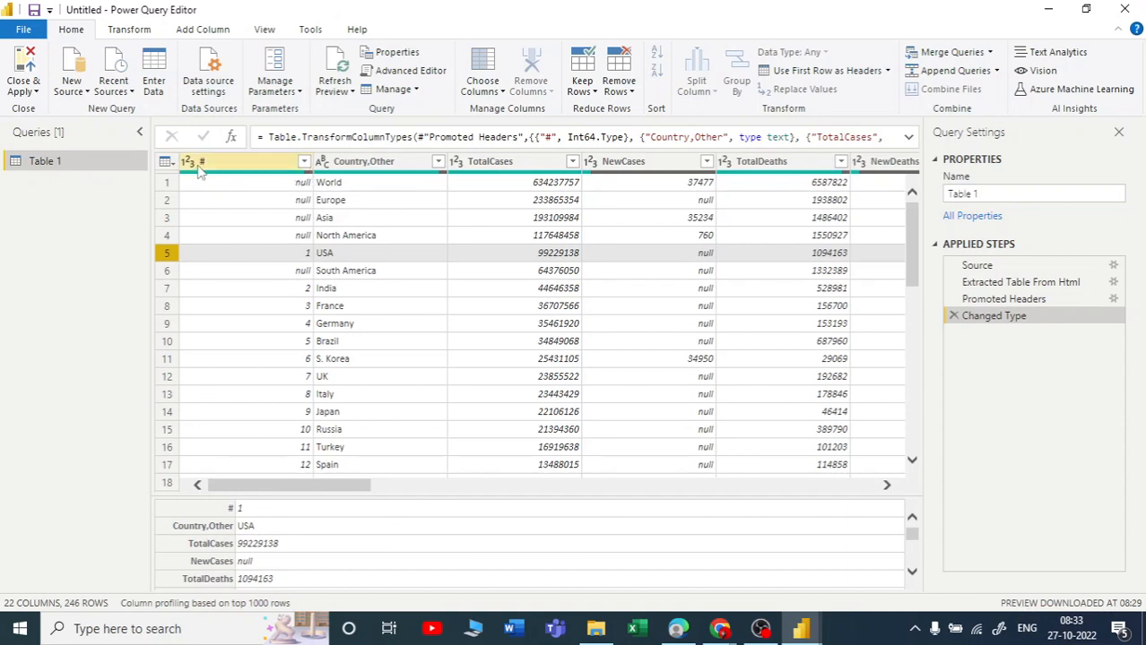
# Filter the null values out of the # column and check the remaining country rows through the end of the table.
pyautogui.click(298, 275)
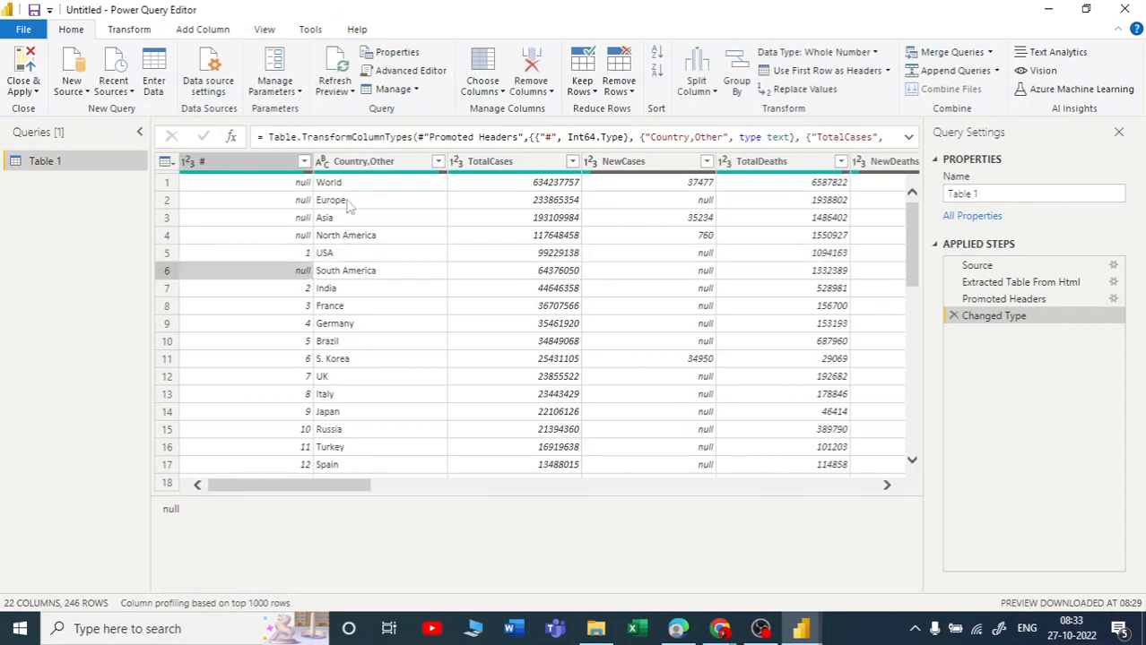
pyautogui.click(304, 162)
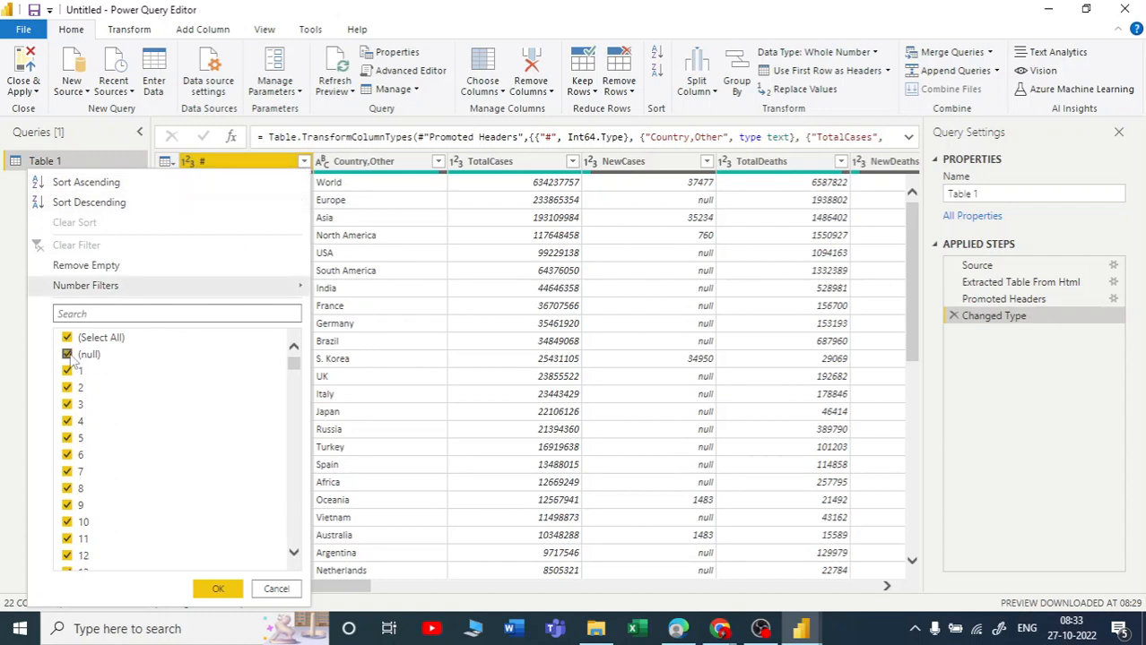
pyautogui.click(67, 355)
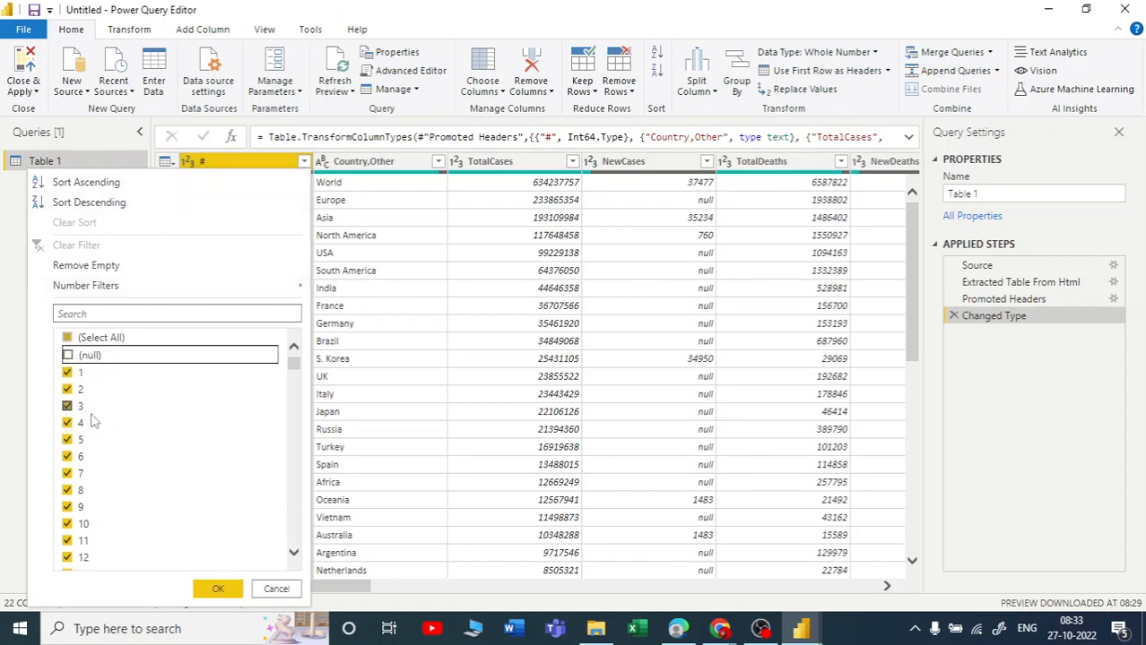
pyautogui.click(218, 589)
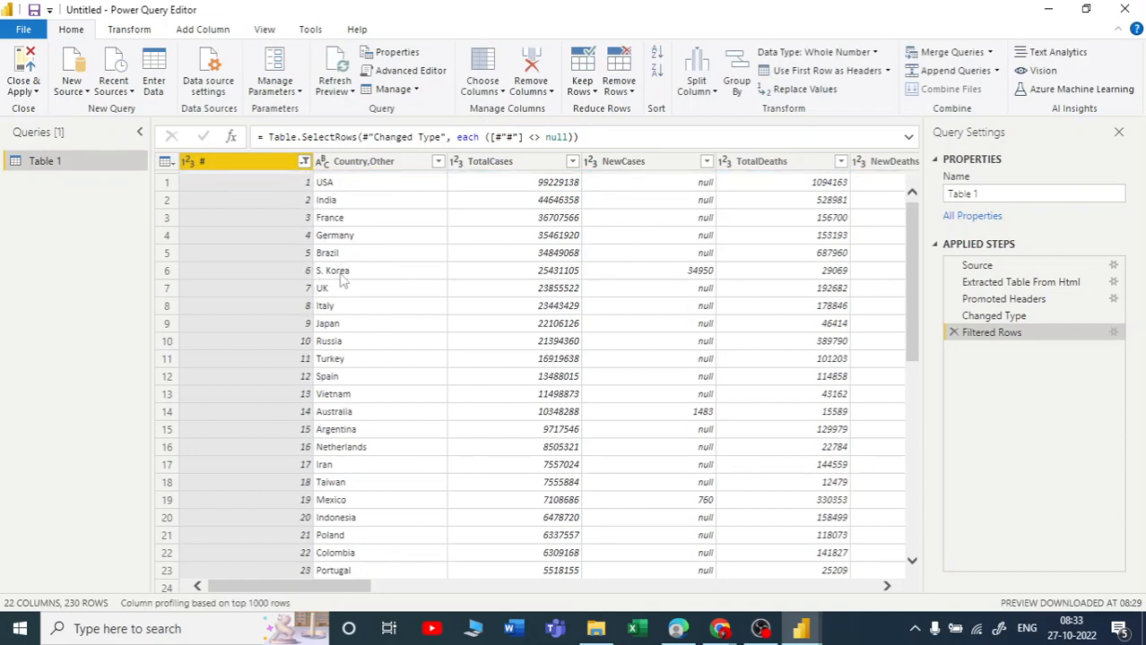
pyautogui.scroll(-20, 344, 280)
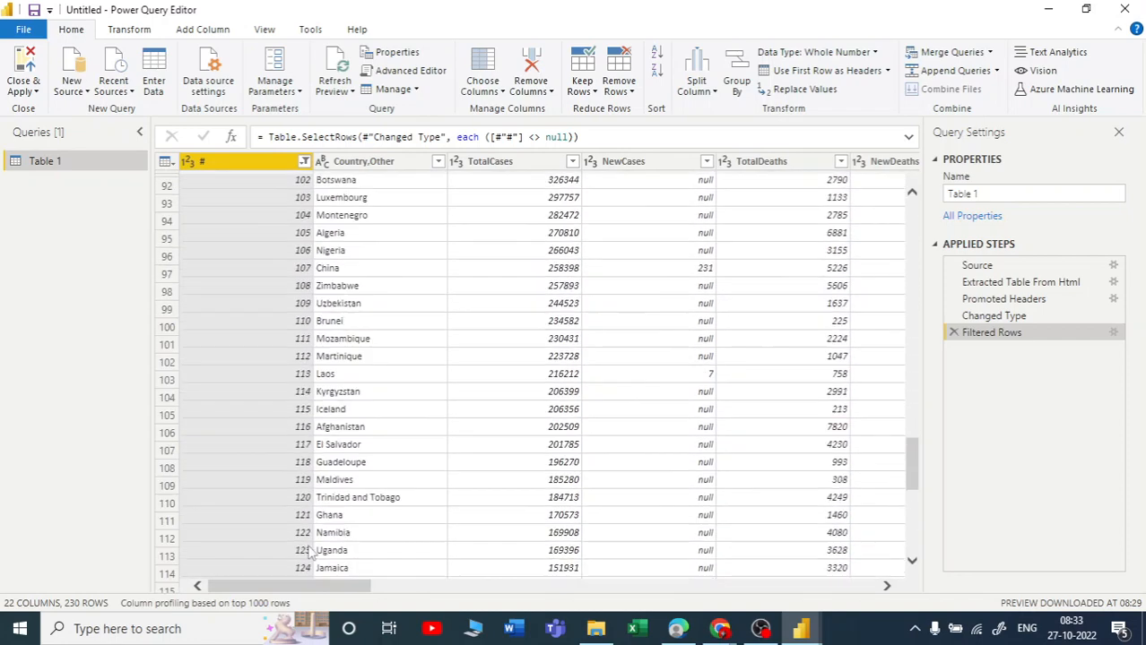
pyautogui.scroll(-10, 309, 553)
pyautogui.scroll(-18, 358, 528)
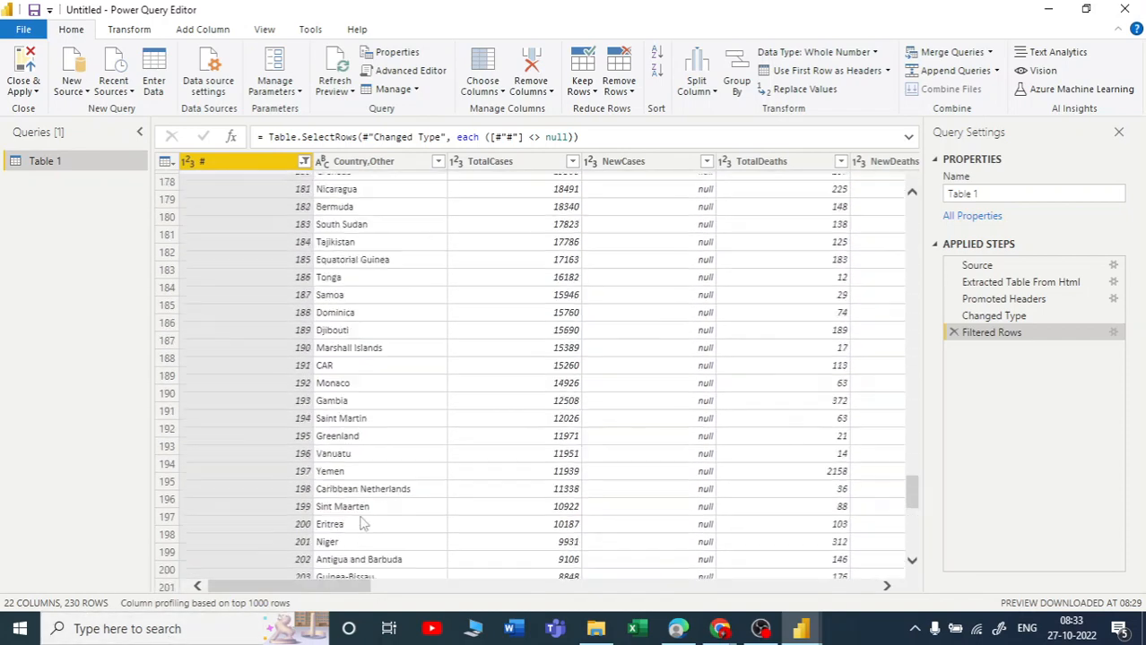
pyautogui.scroll(-10, 363, 525)
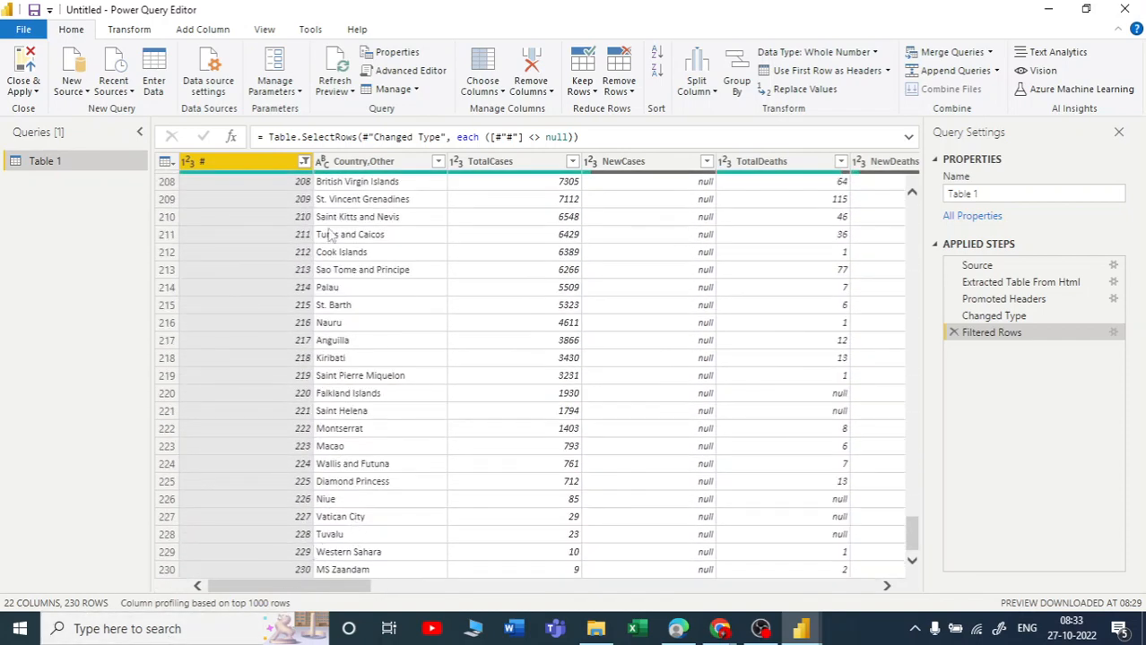
pyautogui.scroll(20, 682, 421)
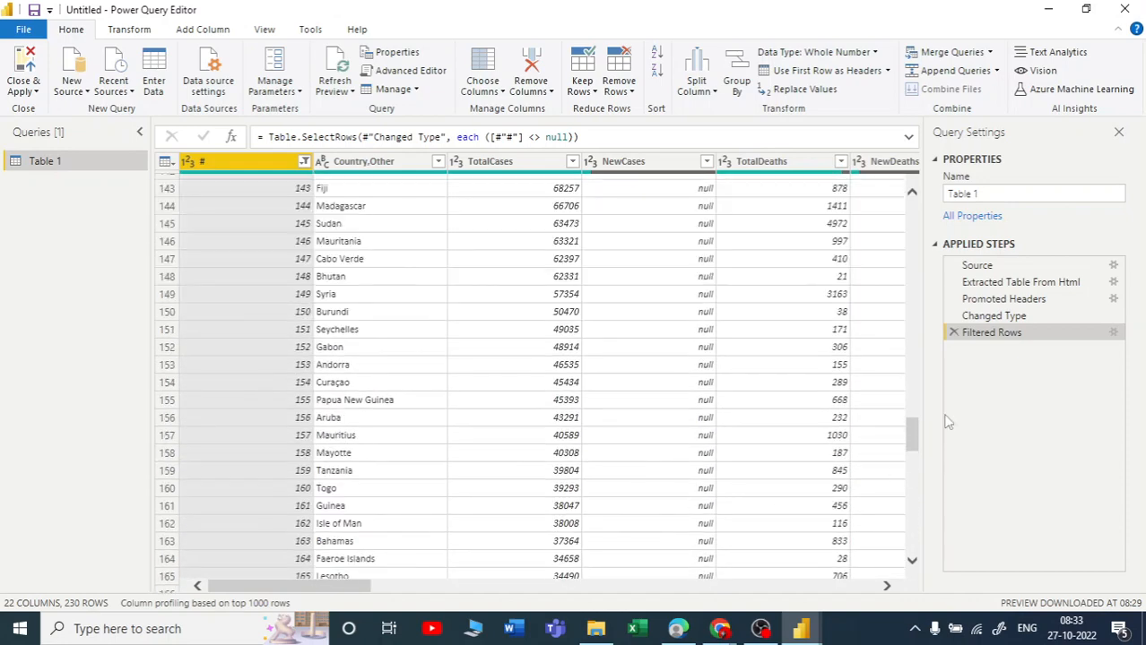
pyautogui.moveTo(908, 436); pyautogui.dragTo(888, 180)
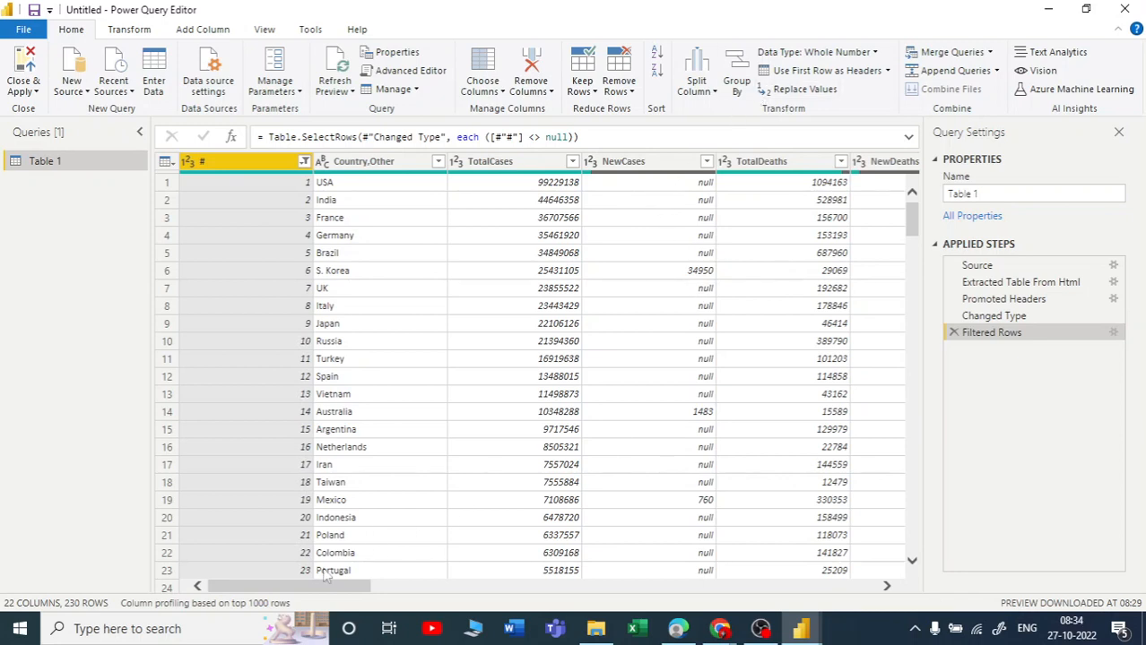
# Try converting the TotalRecovered column from text to Whole Number, and remove that type change from the applied steps.
pyautogui.moveTo(322, 592); pyautogui.dragTo(429, 607)
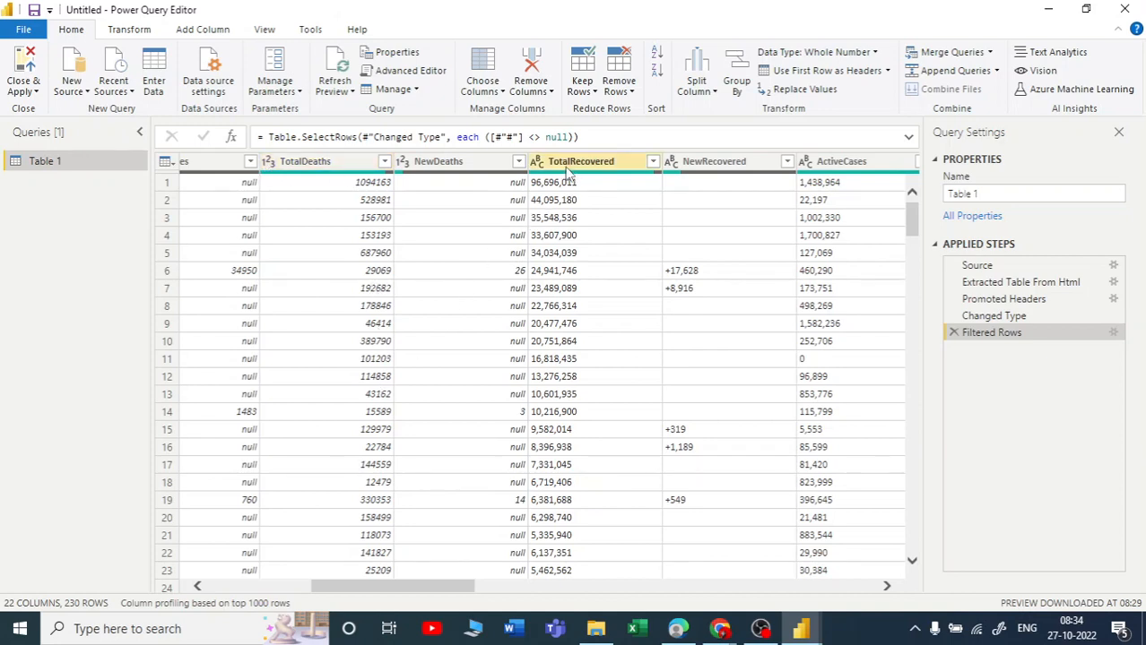
pyautogui.click(599, 170)
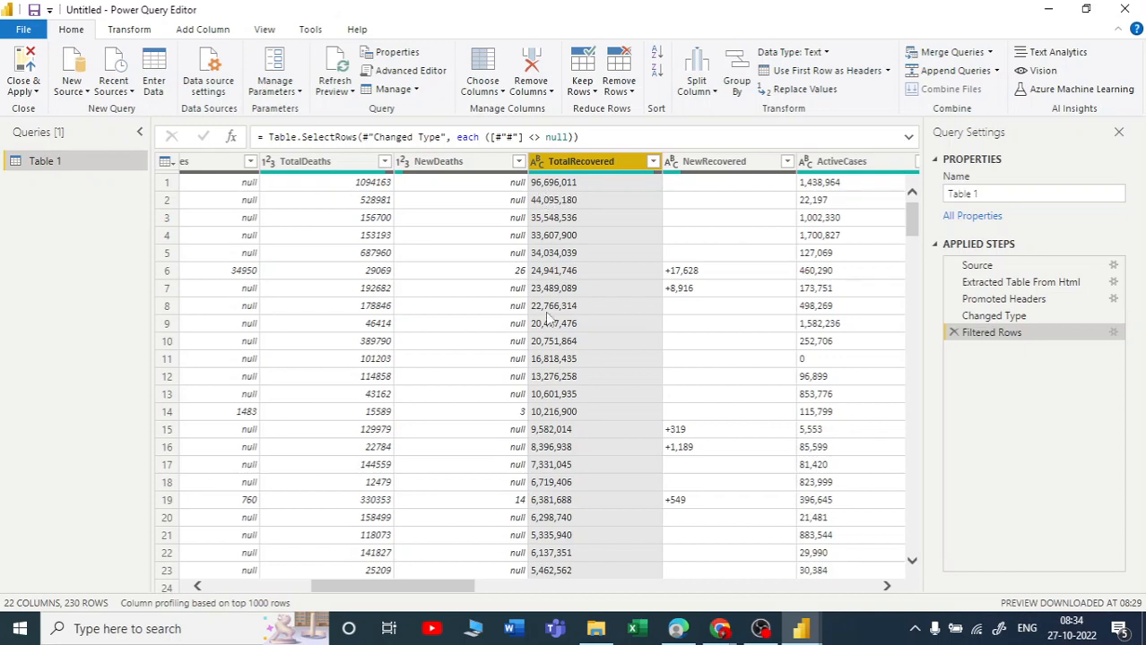
pyautogui.click(537, 163)
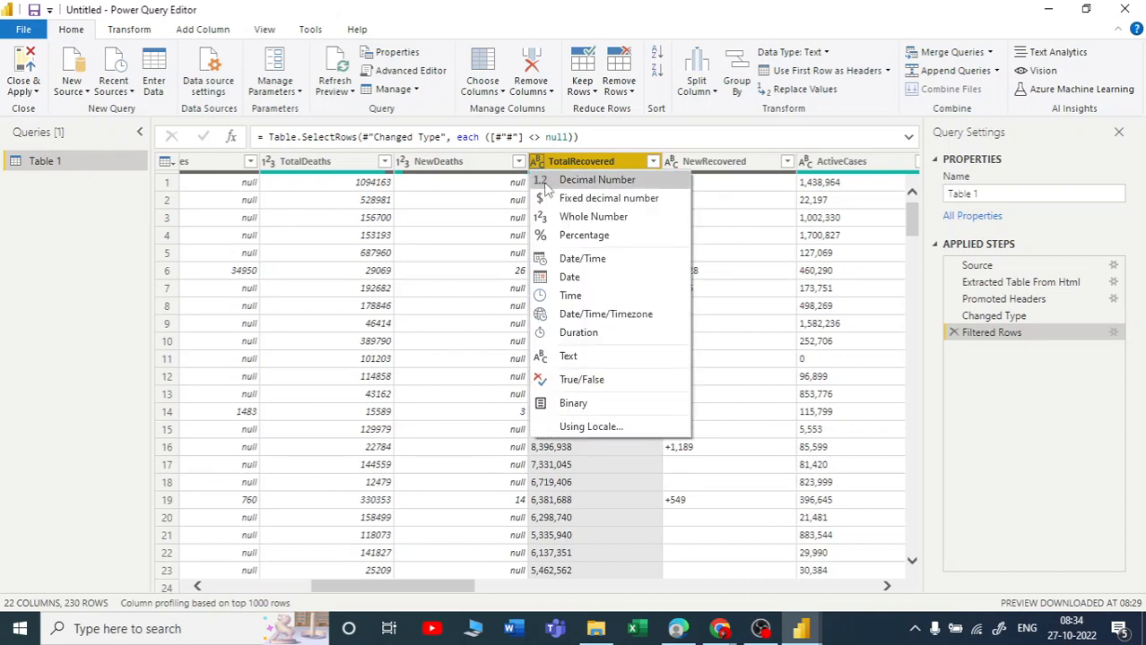
pyautogui.click(593, 217)
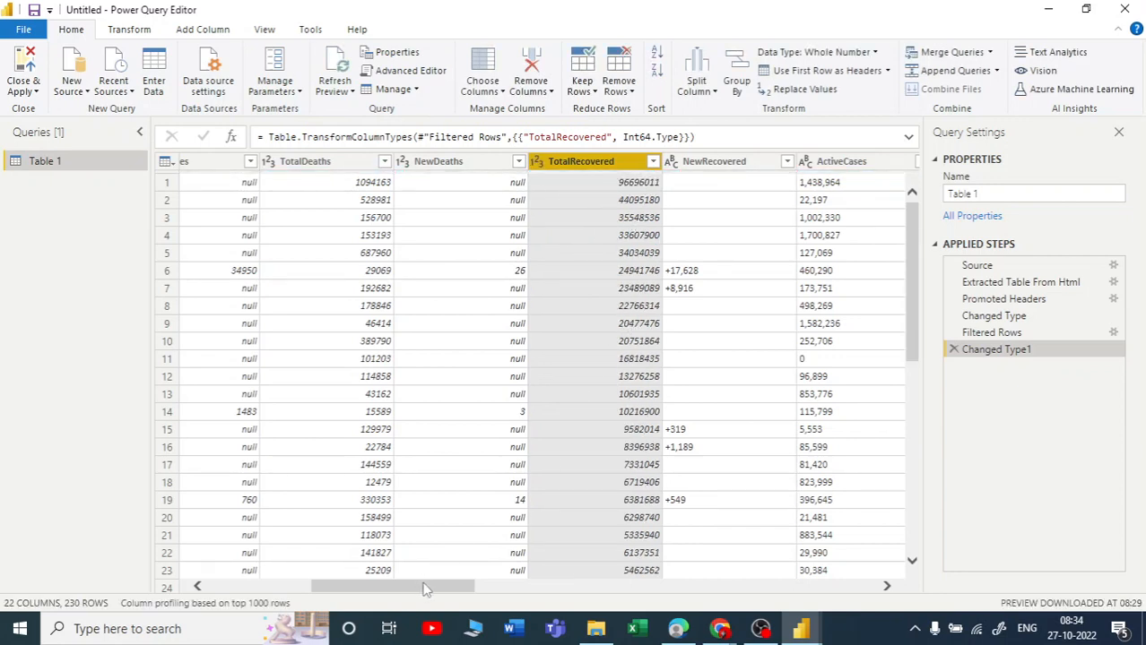
pyautogui.moveTo(425, 589); pyautogui.dragTo(511, 587)
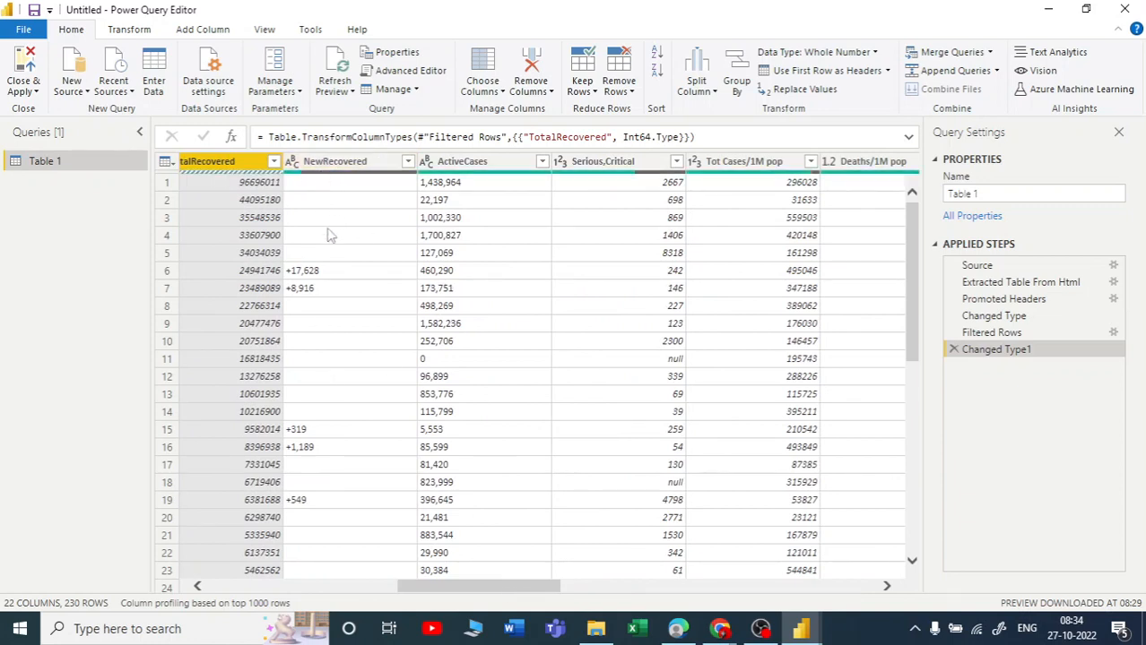
pyautogui.moveTo(466, 587); pyautogui.dragTo(405, 587)
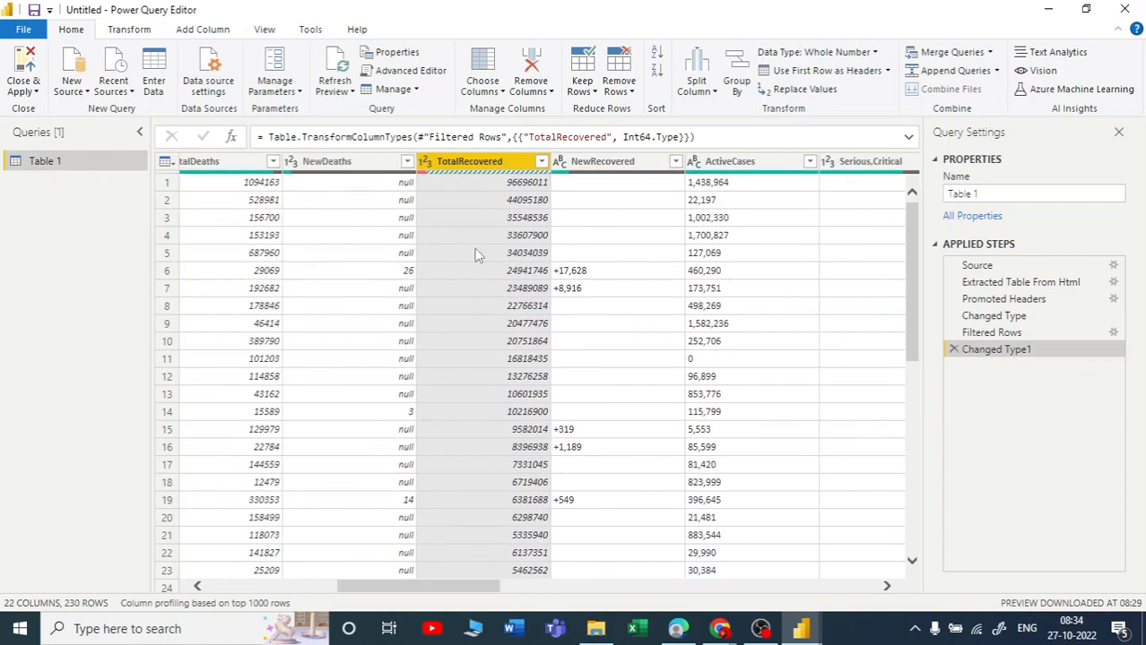
pyautogui.scroll(-20, 487, 255)
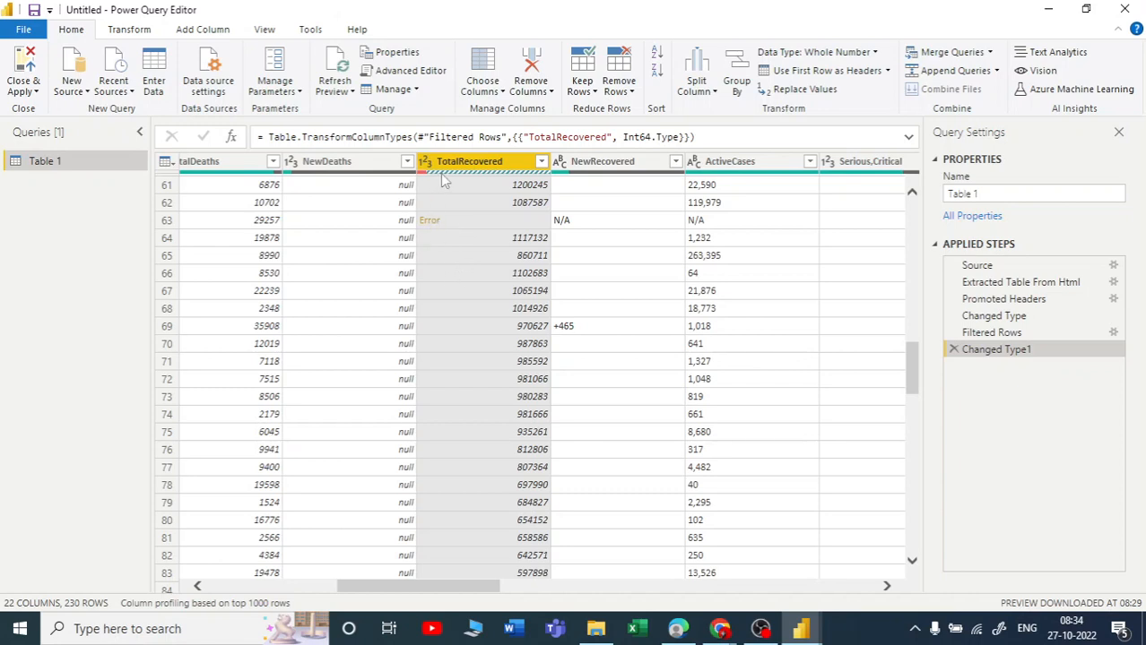
pyautogui.click(953, 350)
# Examine the N/A entries in the TotalRecovered column across the table's rows.
pyautogui.scroll(-8, 486, 437)
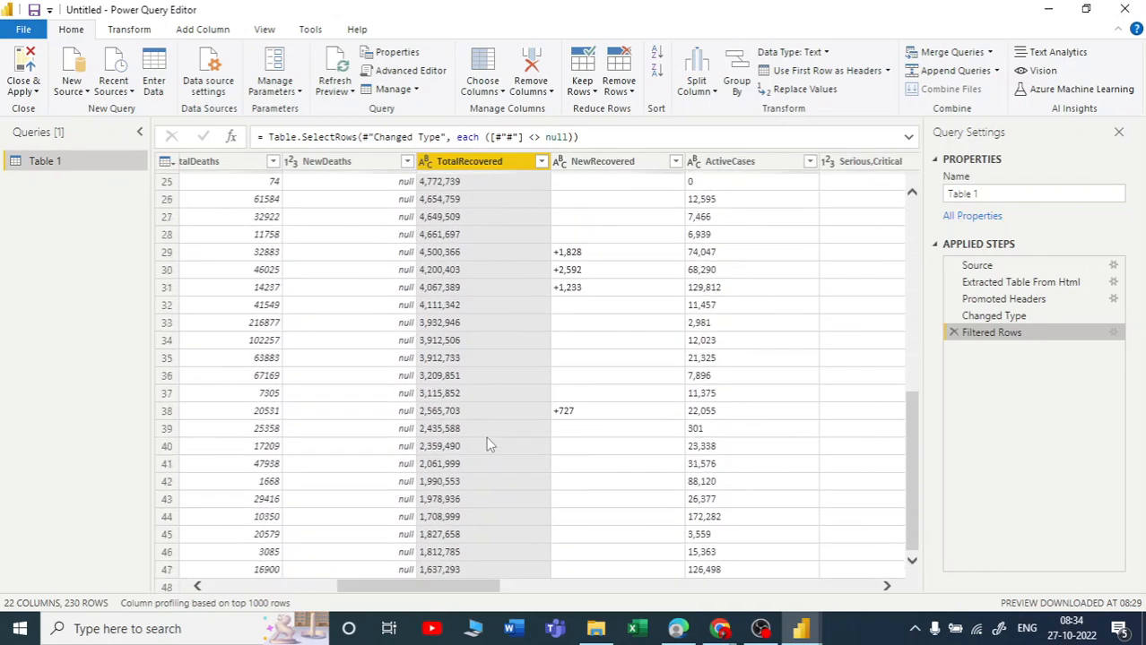
pyautogui.scroll(-10, 487, 439)
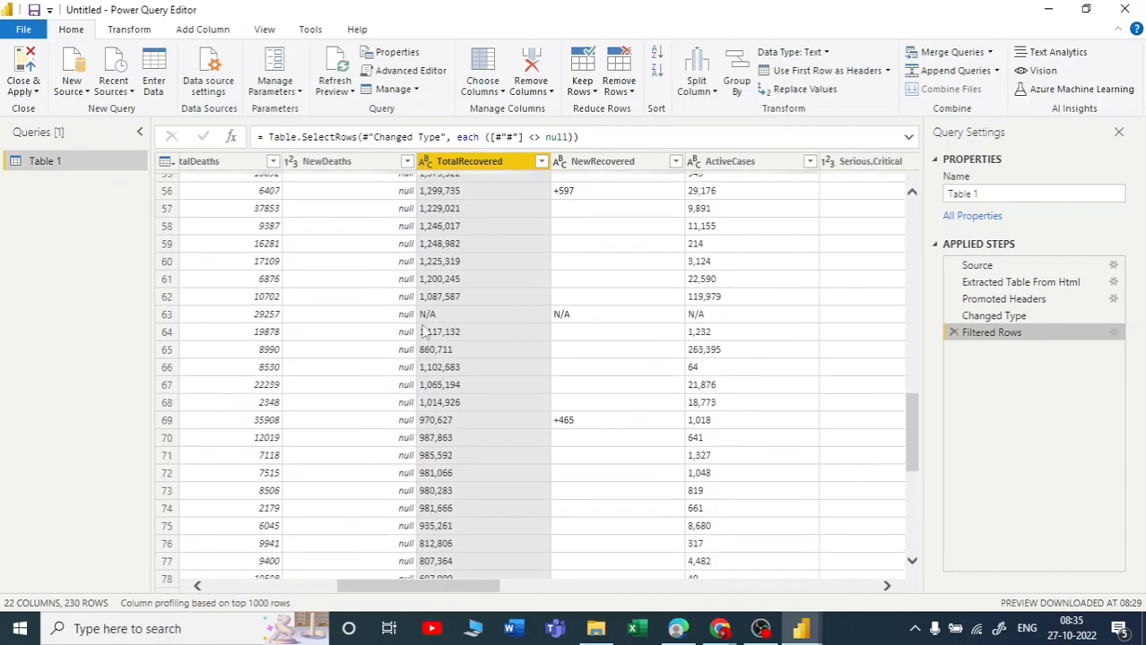
pyautogui.click(429, 316)
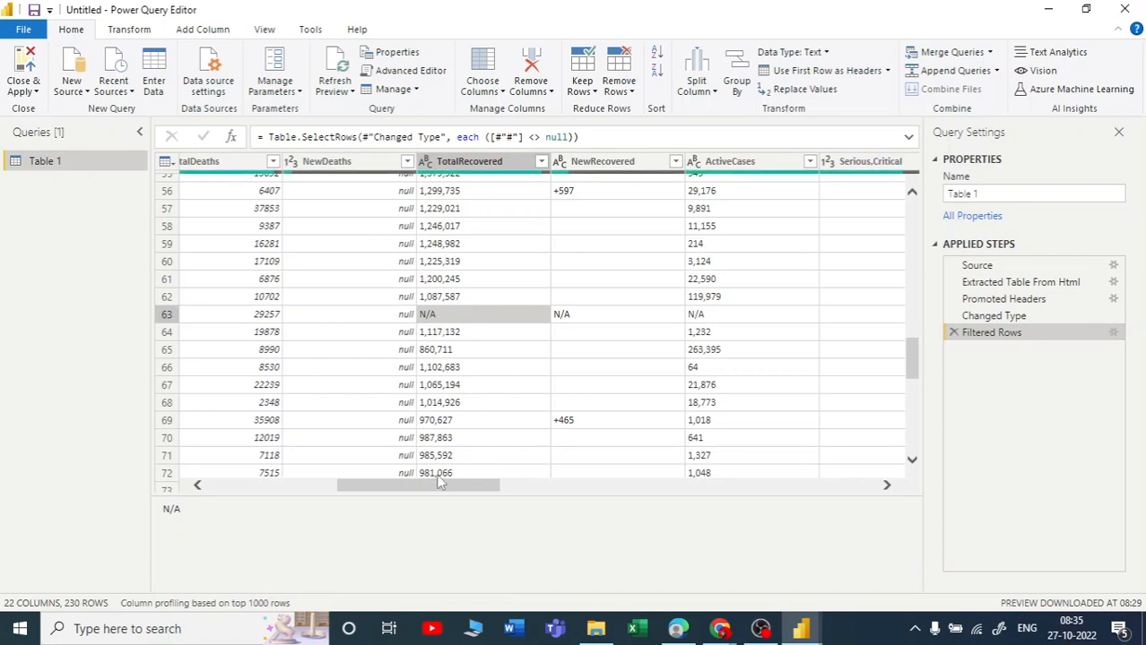
pyautogui.moveTo(431, 489)
pyautogui.mouseDown()
pyautogui.moveTo(239, 495)
pyautogui.moveTo(439, 489)
pyautogui.mouseUp()
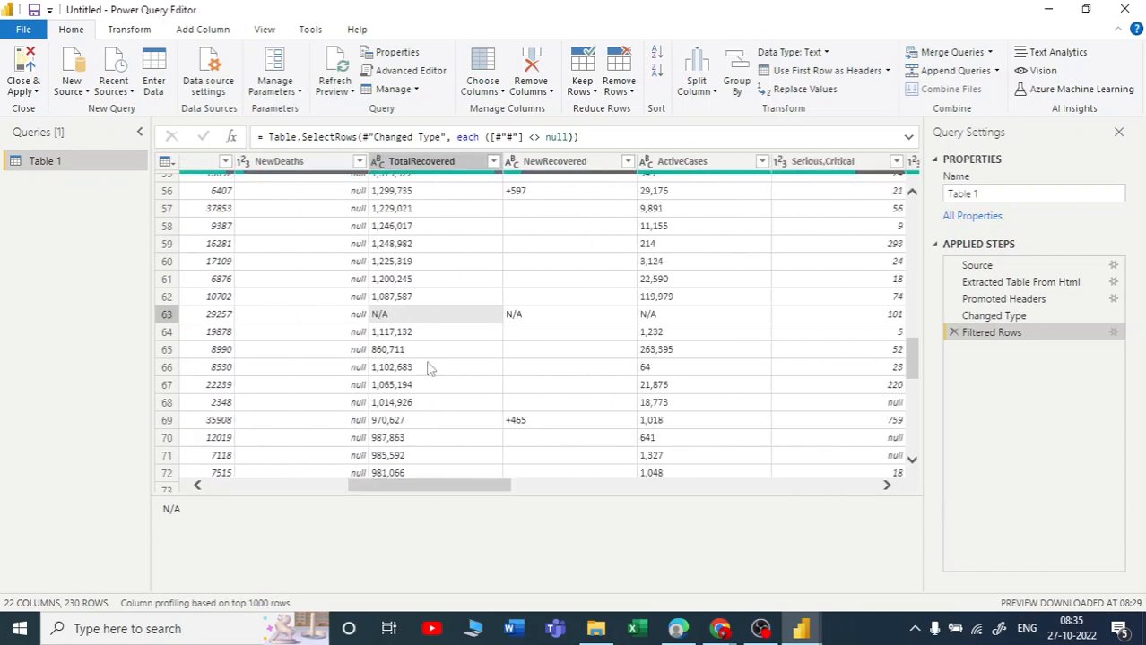
pyautogui.scroll(-9, 404, 341)
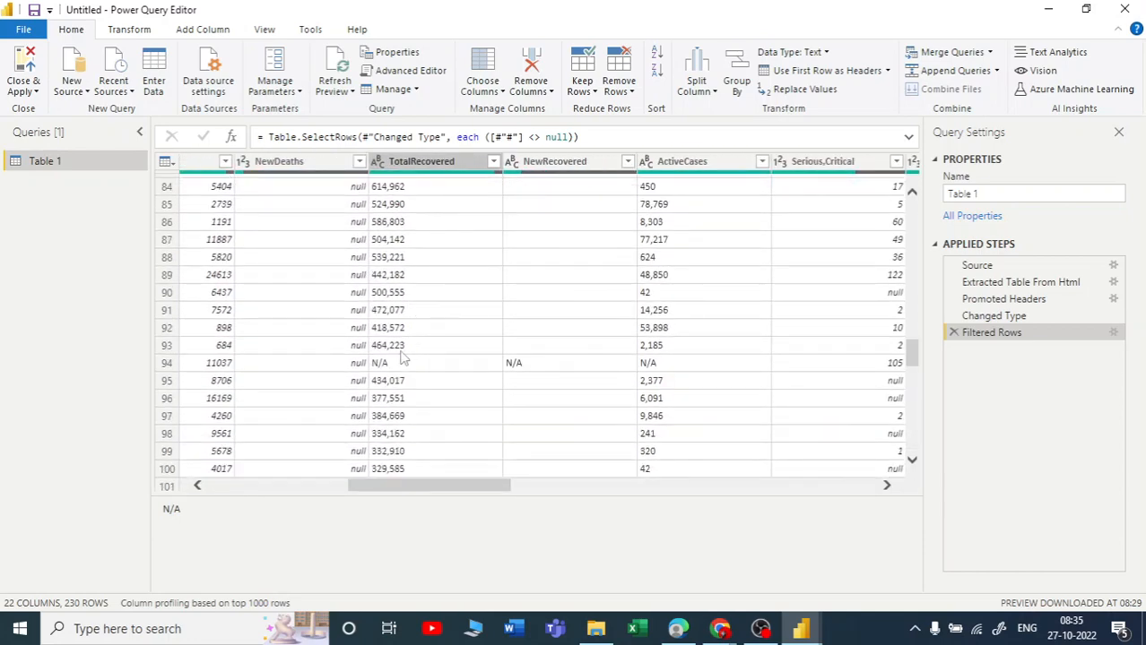
pyautogui.click(388, 364)
pyautogui.scroll(-12, 422, 376)
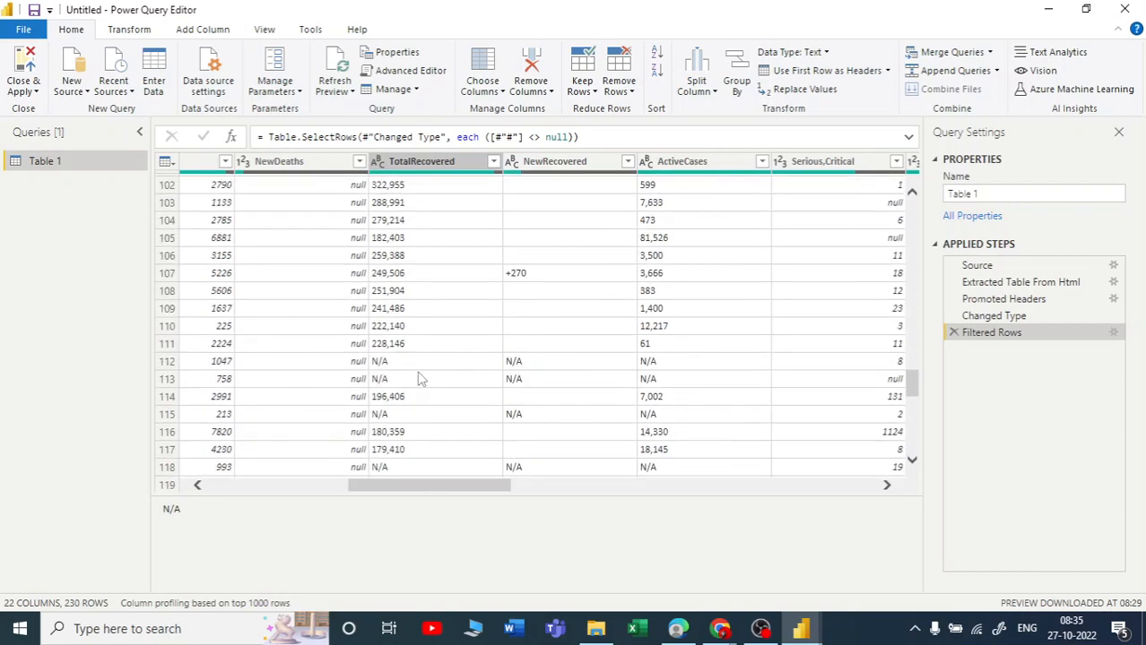
pyautogui.scroll(3, 408, 363)
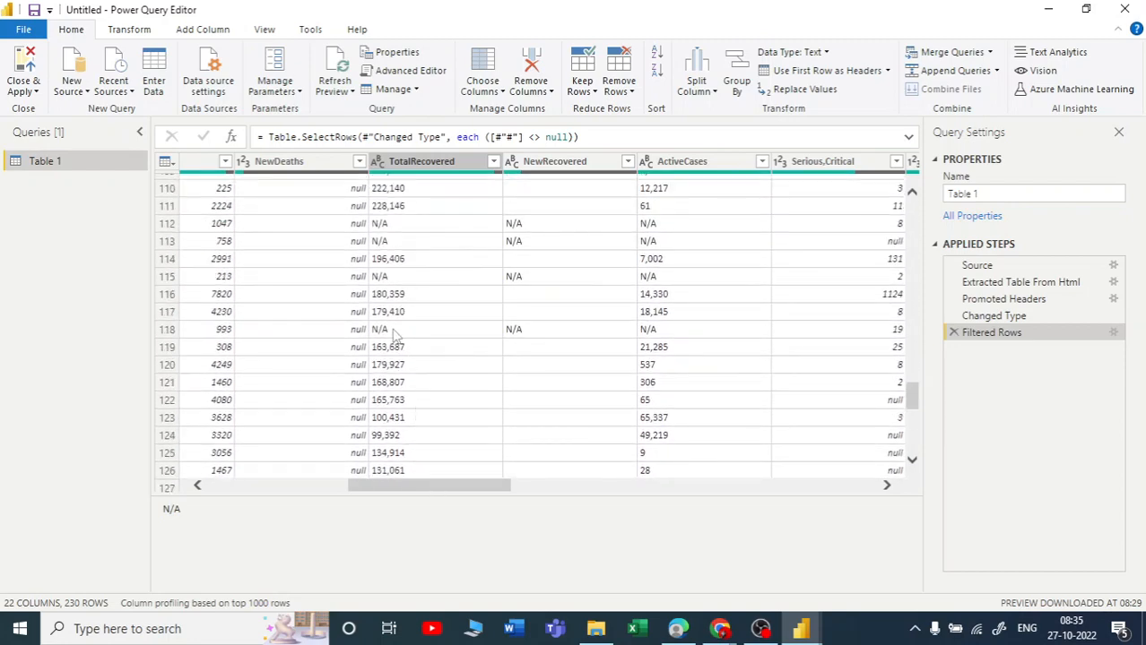
pyautogui.click(396, 332)
pyautogui.click(384, 280)
pyautogui.scroll(20, 388, 231)
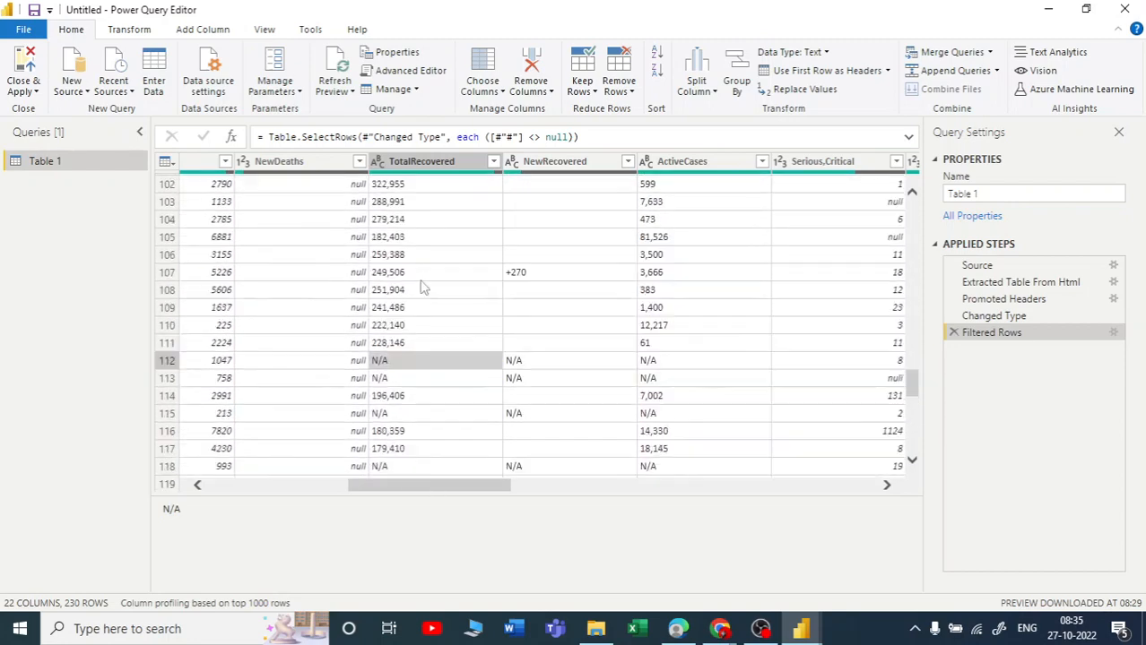
pyautogui.scroll(5, 422, 260)
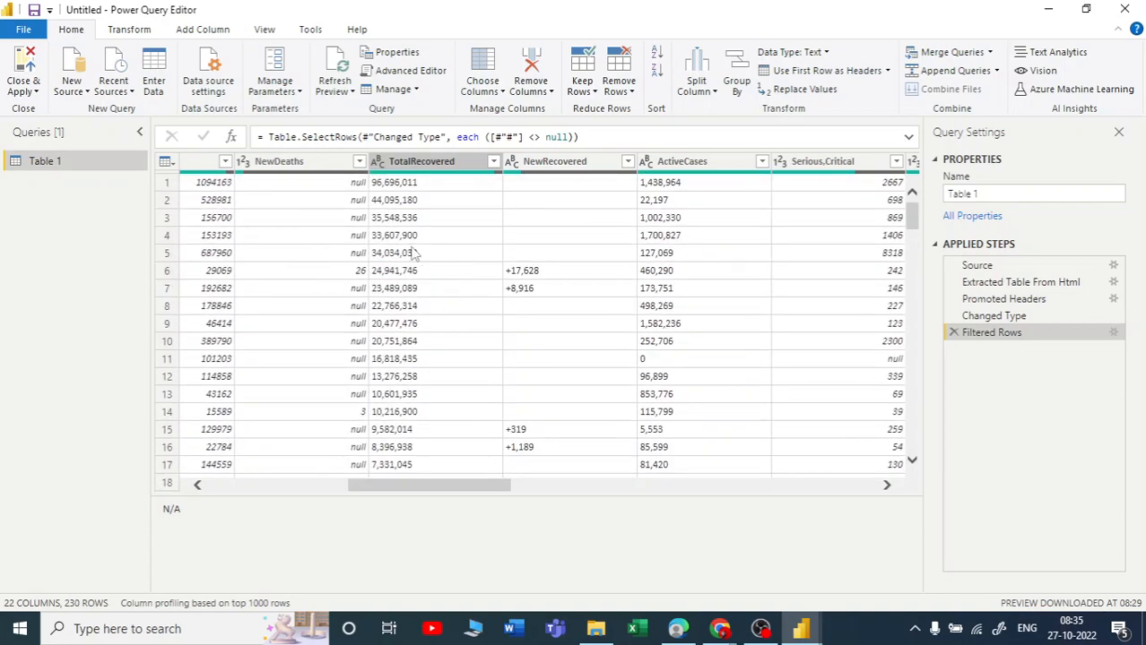
# Set the TotalRecovered column's data type to Whole Number and check the converted values further down.
pyautogui.click(380, 168)
pyautogui.click(377, 163)
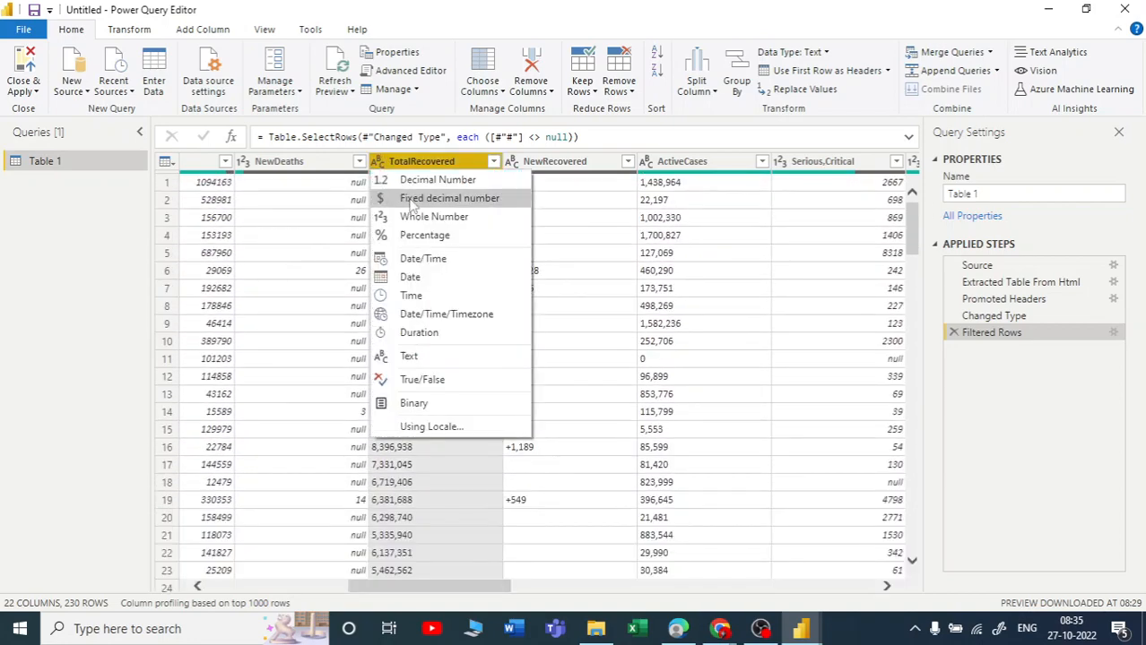
pyautogui.click(422, 215)
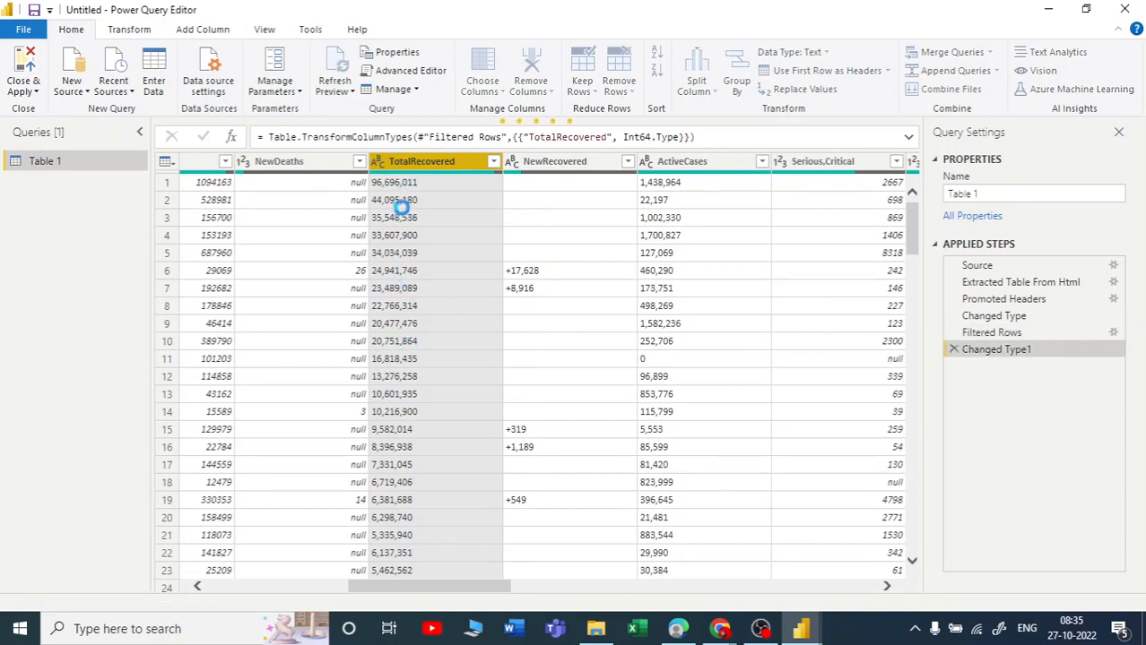
pyautogui.scroll(-20, 427, 219)
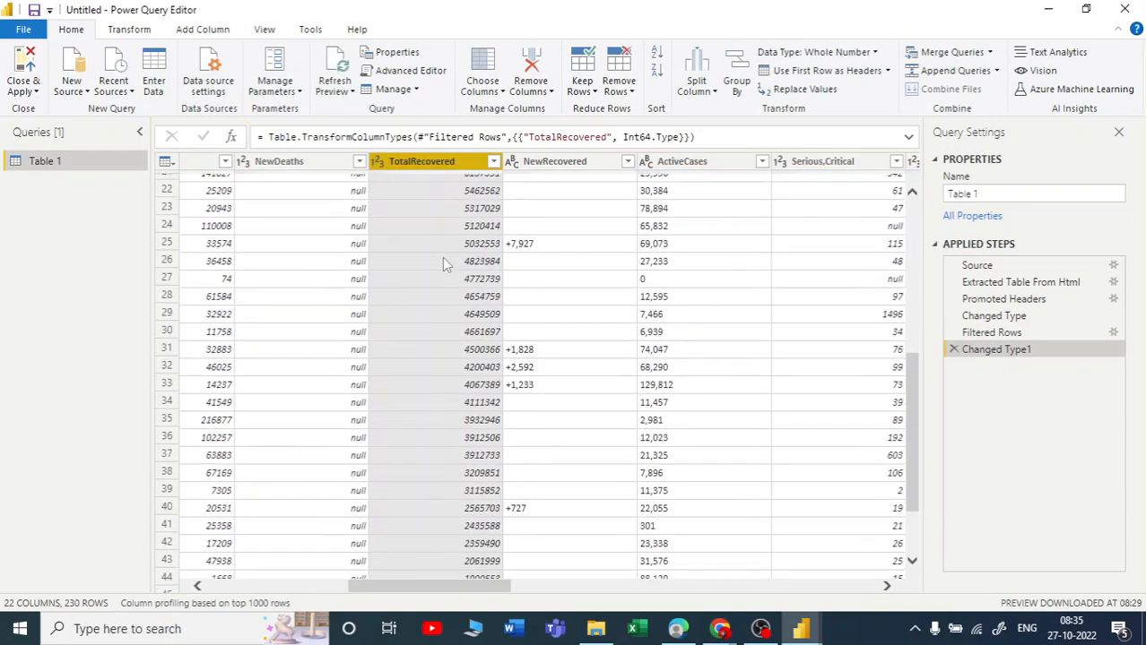
# Check the TotalRecovered column for conversion errors and remove its Whole Number type change from the applied steps.
pyautogui.scroll(7, 404, 302)
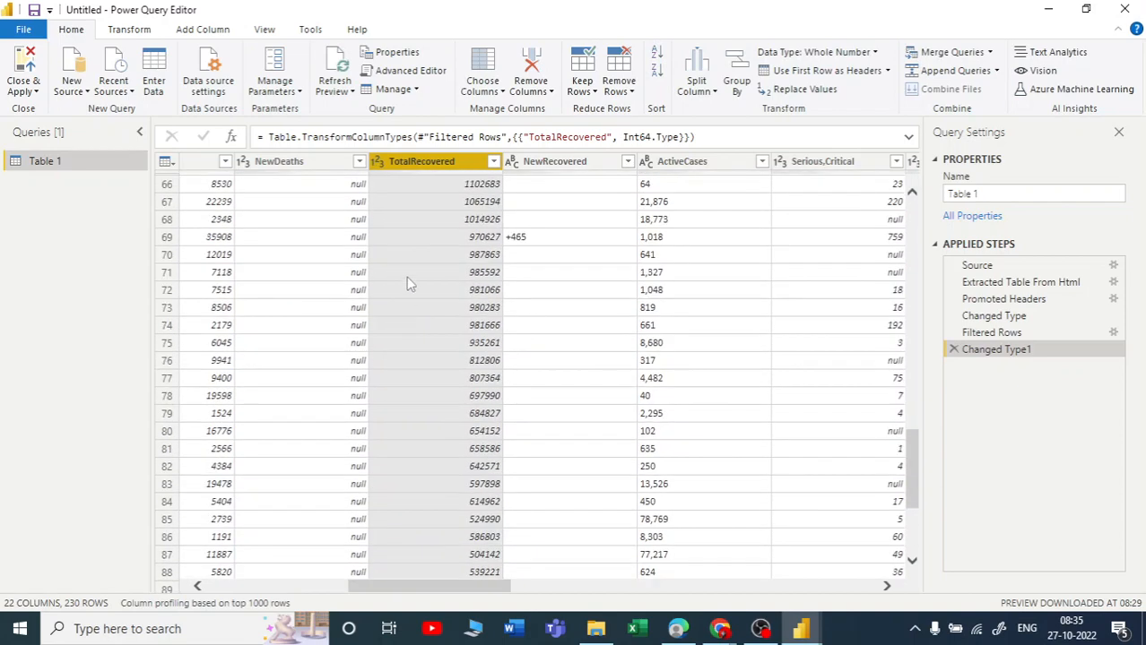
pyautogui.scroll(-17, 381, 390)
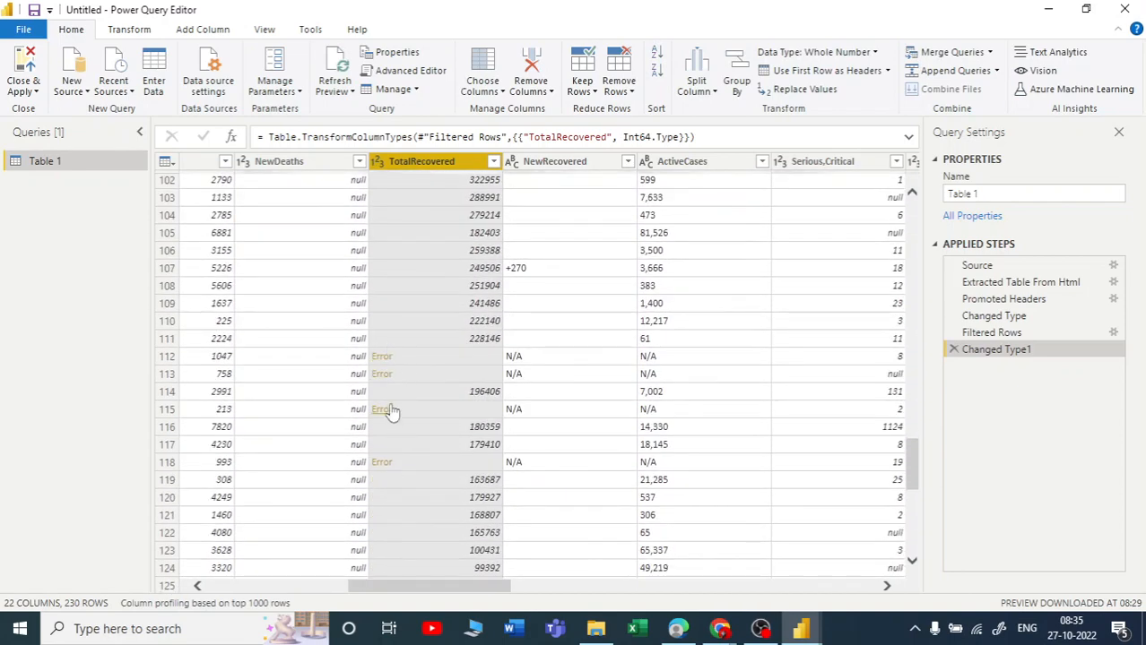
pyautogui.scroll(20, 399, 395)
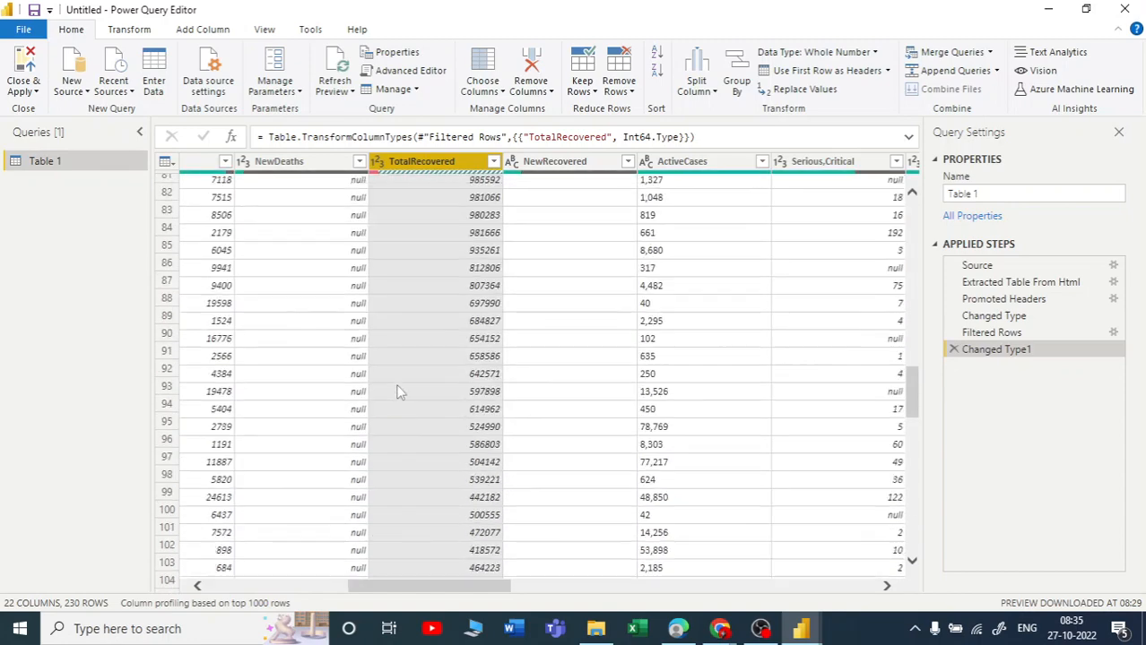
pyautogui.click(954, 350)
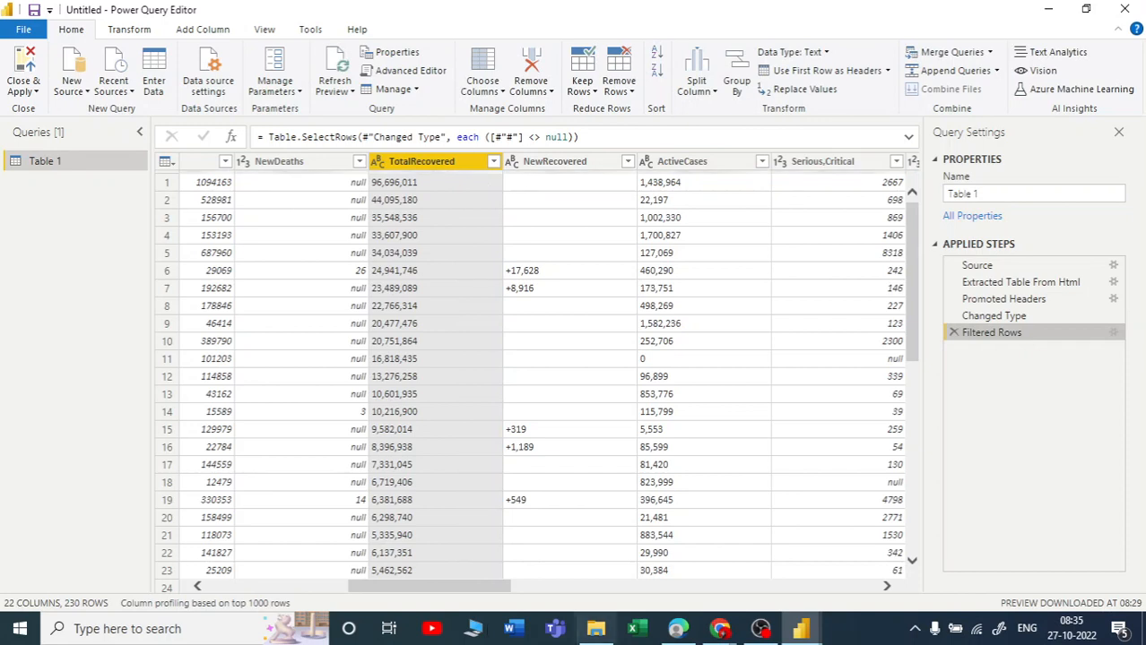
# Remove the empty columns Column17 through Column22 from the table.
pyautogui.moveTo(419, 585); pyautogui.dragTo(490, 586)
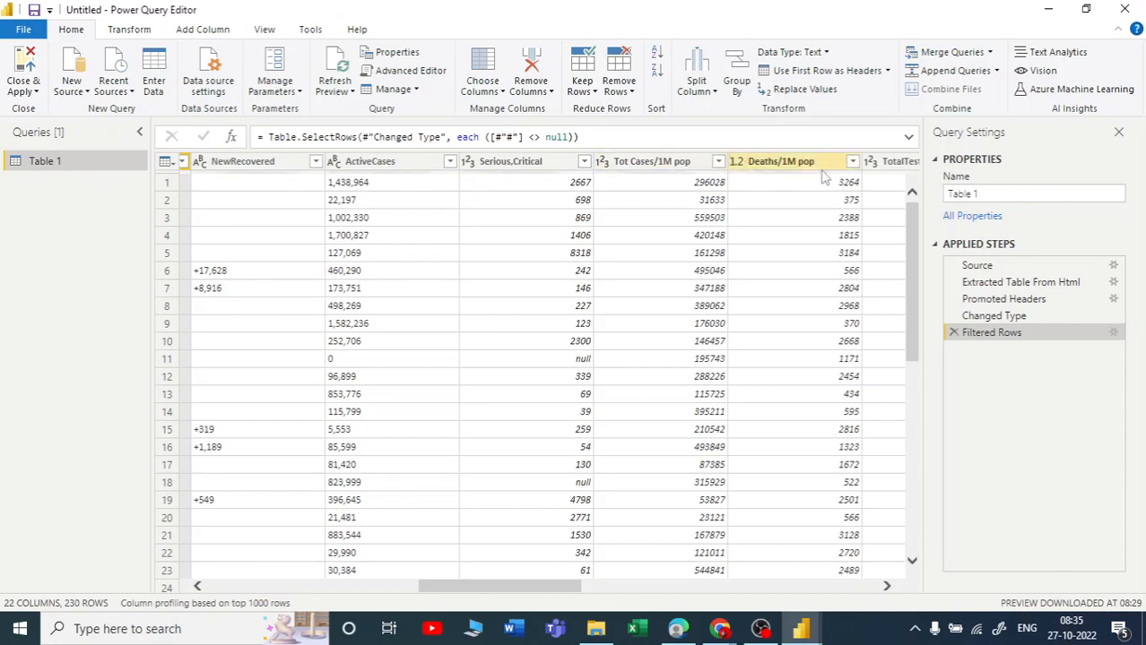
pyautogui.moveTo(552, 574); pyautogui.dragTo(640, 587)
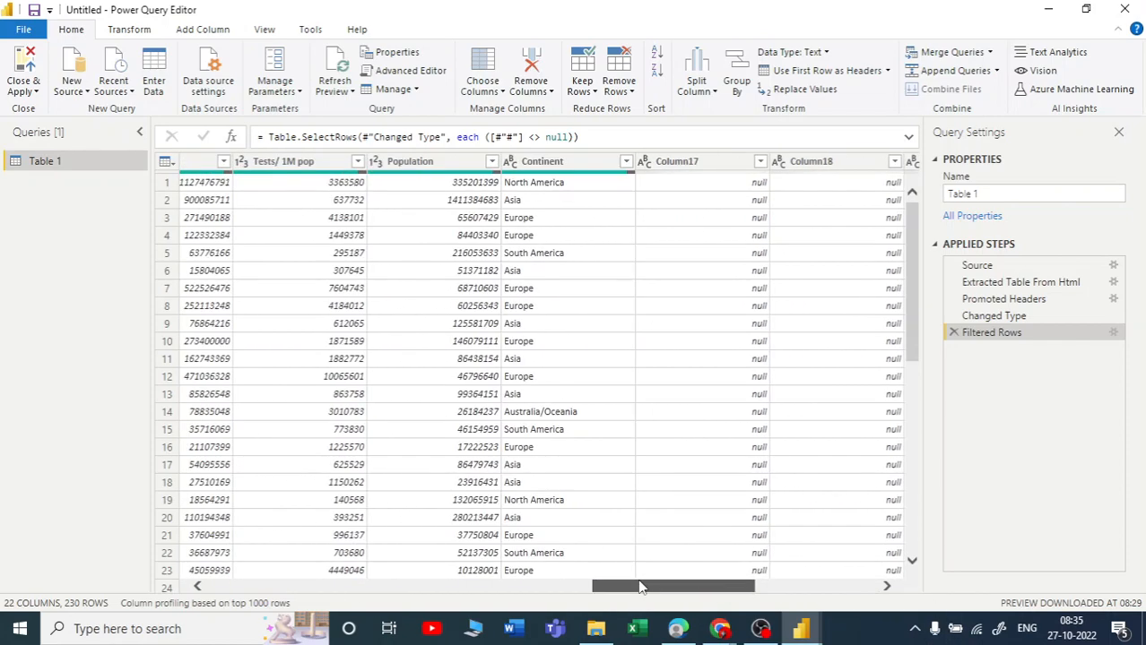
pyautogui.click(682, 162)
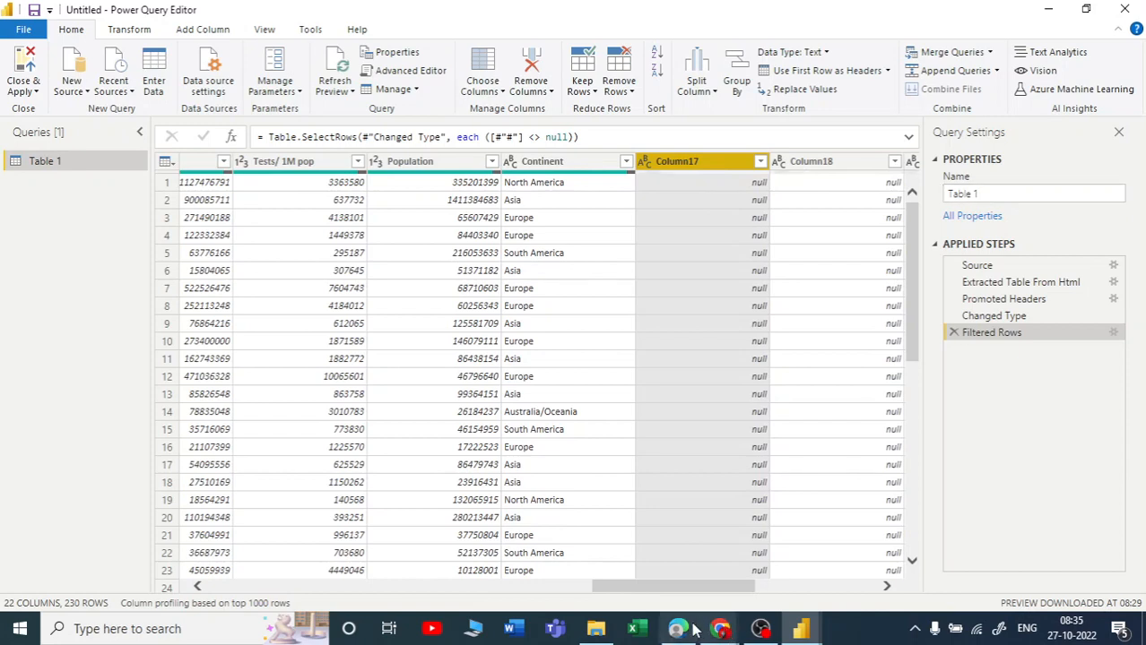
pyautogui.moveTo(690, 588); pyautogui.dragTo(803, 588)
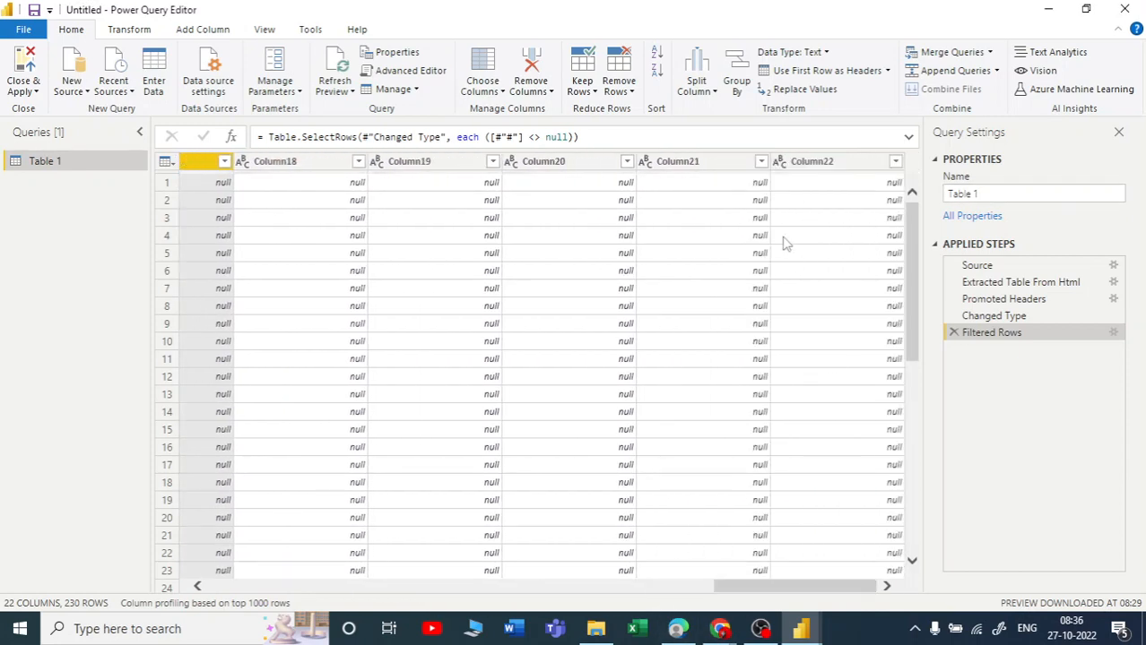
pyautogui.keyDown('shift'); pyautogui.click(789, 161); pyautogui.keyUp('shift')
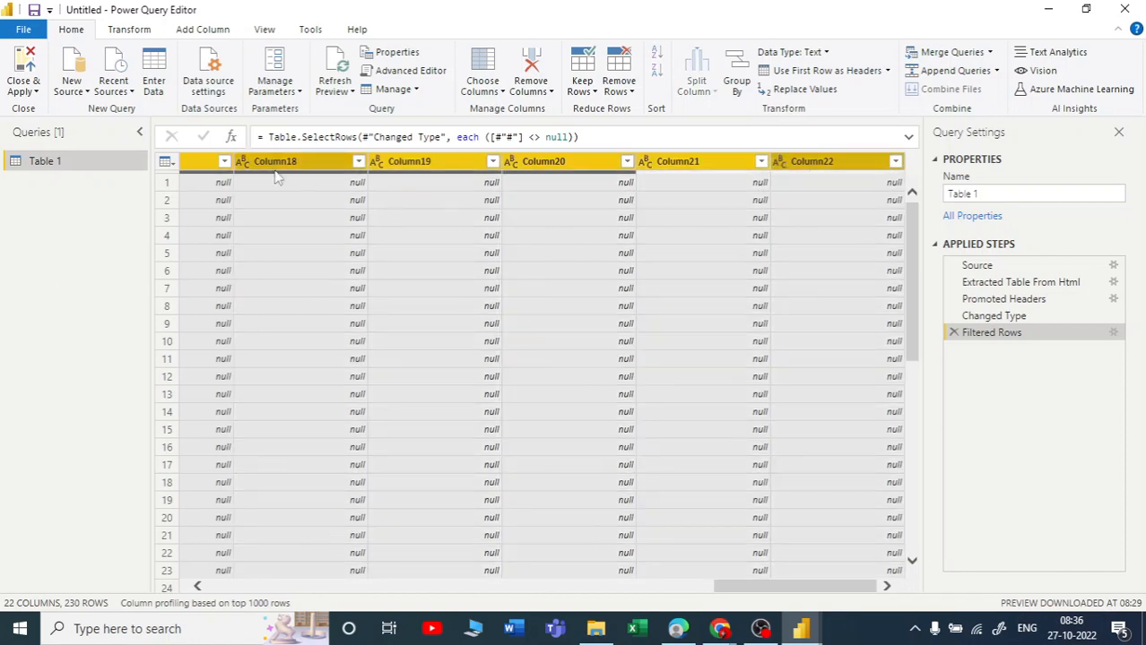
pyautogui.rightClick(558, 164)
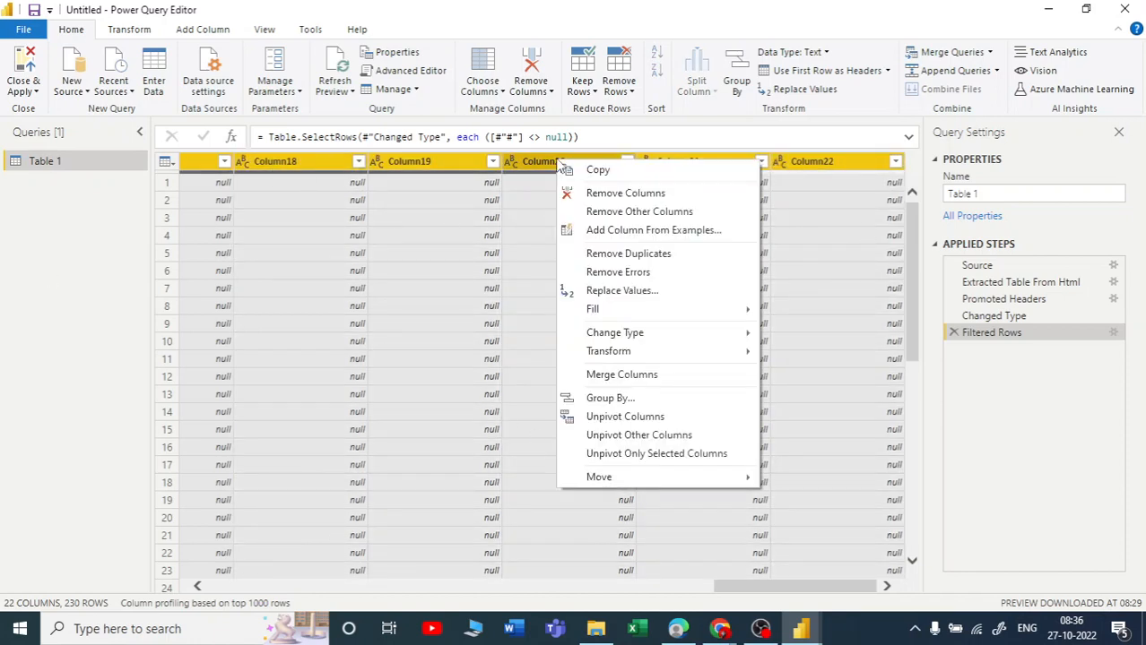
pyautogui.click(612, 194)
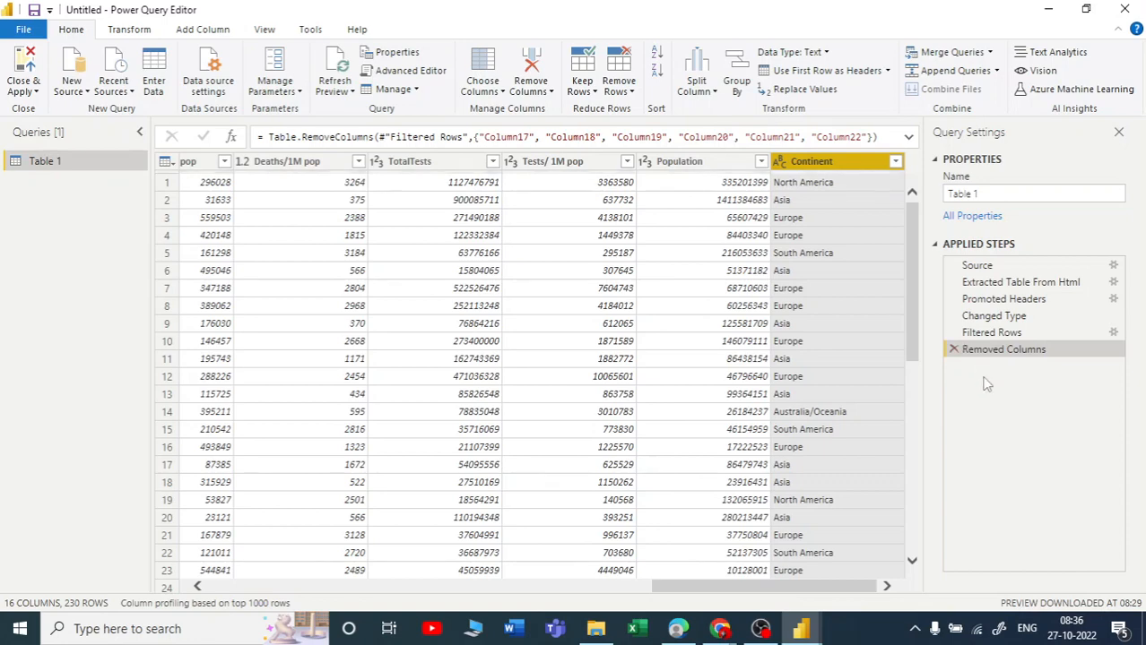
# Replace the value N/A with 0 throughout the TotalRecovered column.
pyautogui.moveTo(698, 588); pyautogui.dragTo(165, 605)
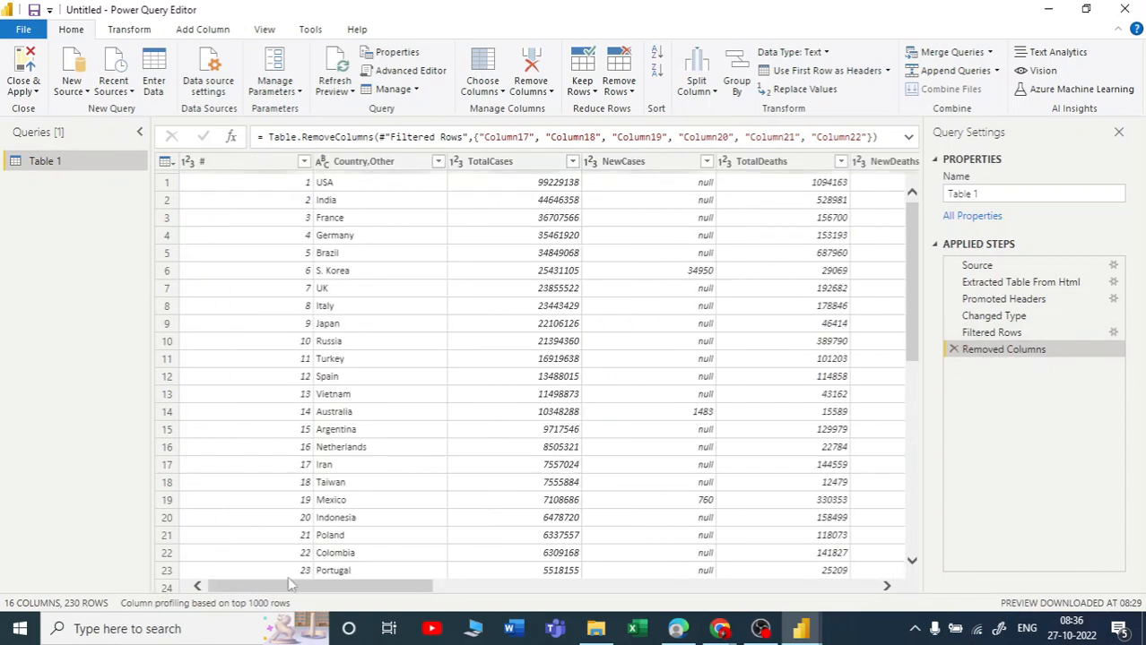
pyautogui.moveTo(300, 588); pyautogui.dragTo(439, 592)
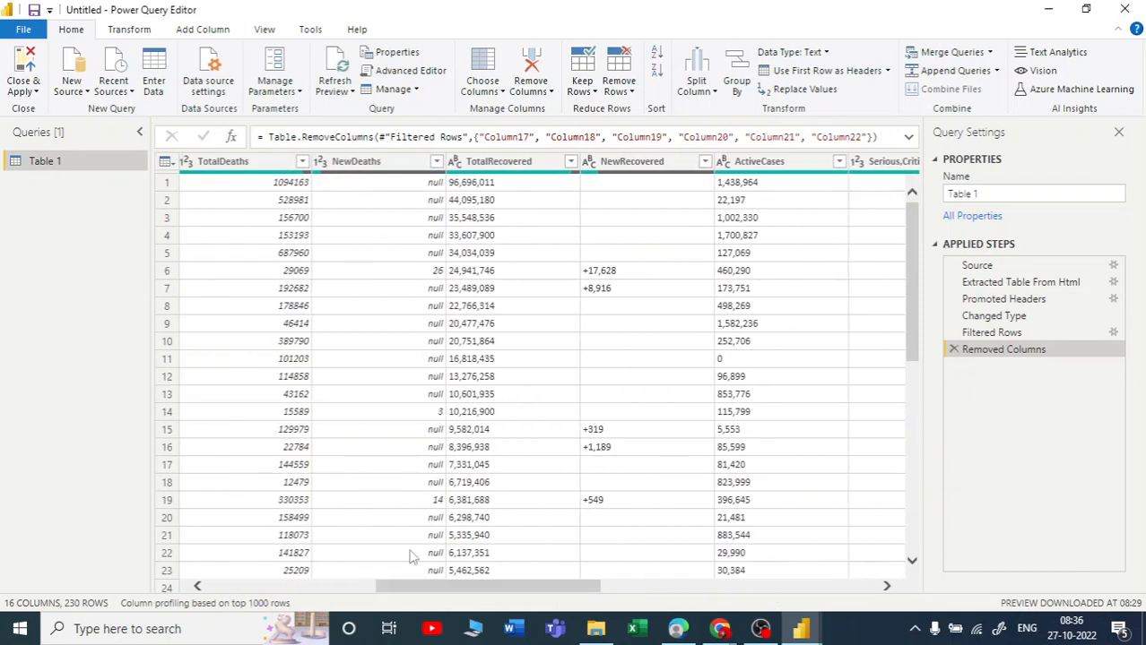
pyautogui.click(464, 170)
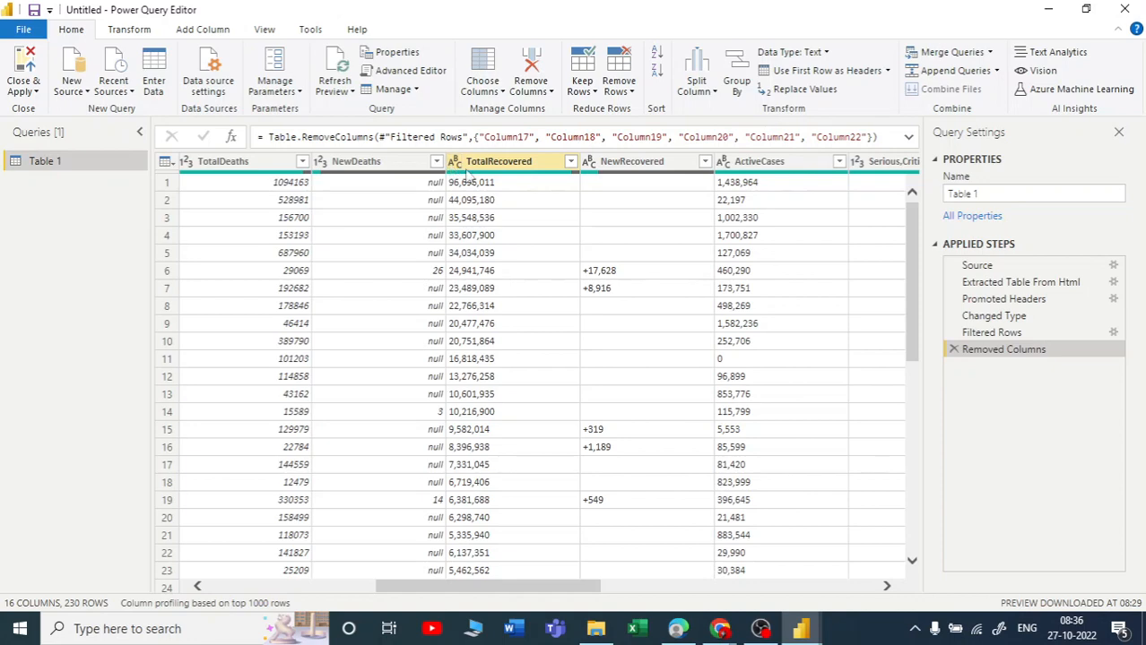
pyautogui.scroll(-19, 536, 238)
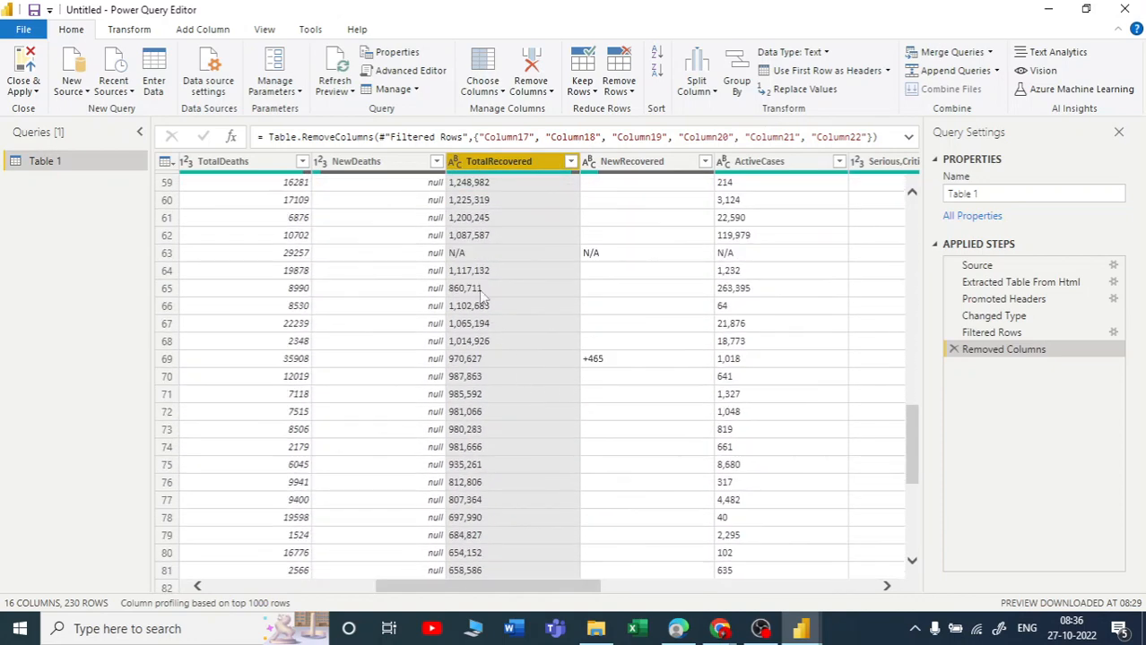
pyautogui.click(475, 253)
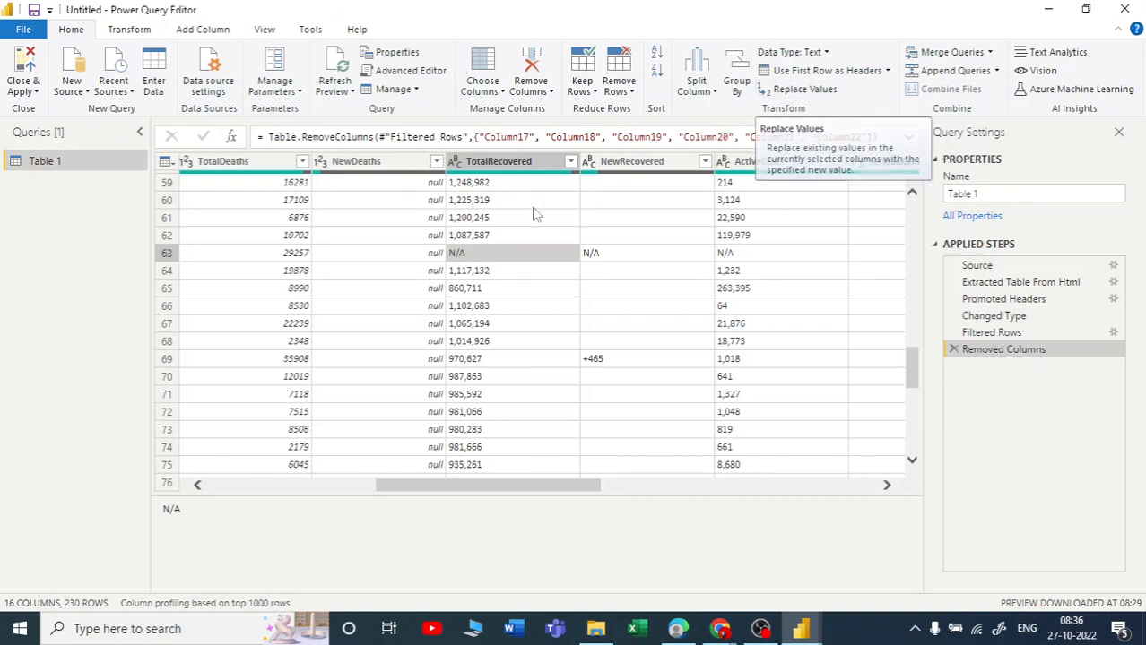
pyautogui.click(468, 161)
pyautogui.click(809, 95)
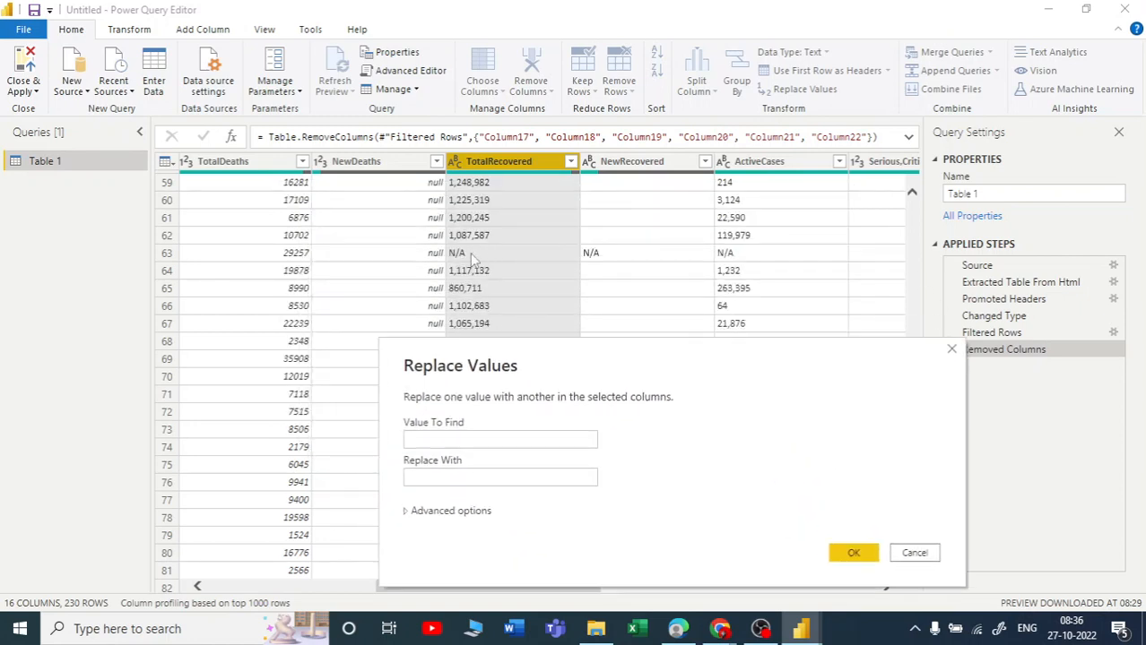
pyautogui.click(444, 439)
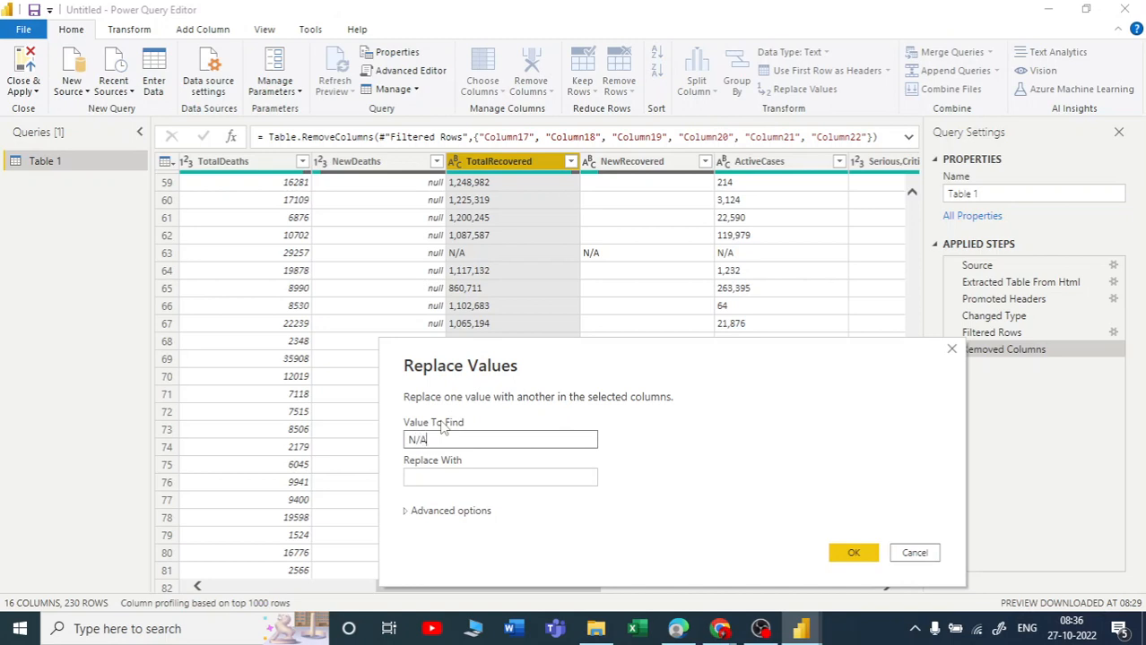
pyautogui.write('N/A')
pyautogui.click(445, 479)
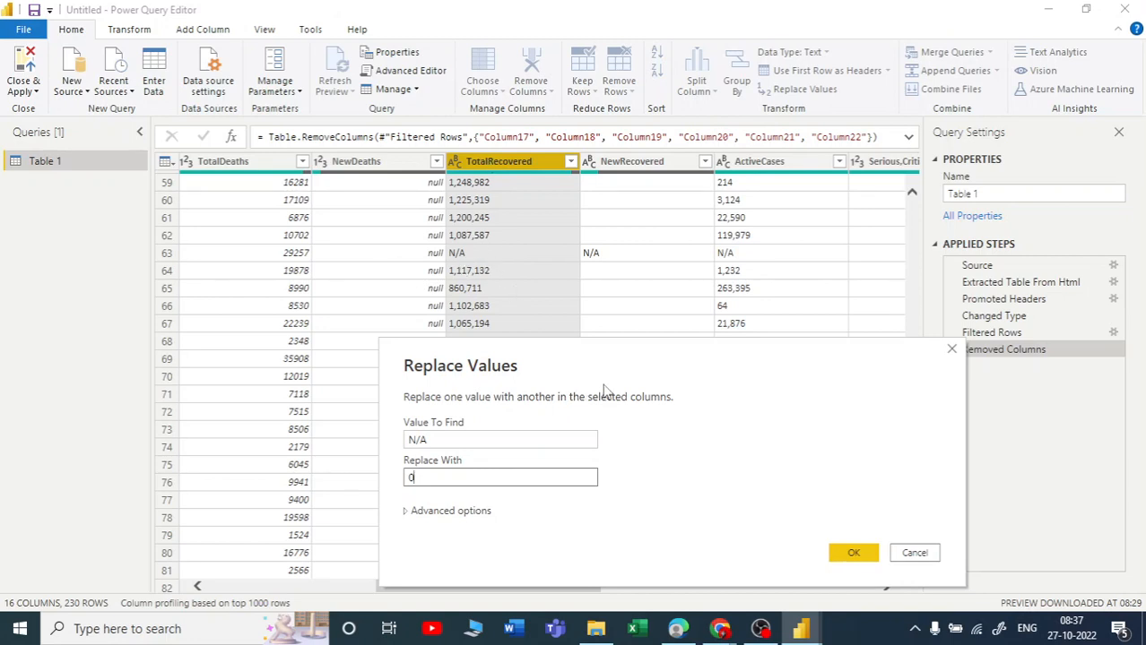
pyautogui.click(853, 552)
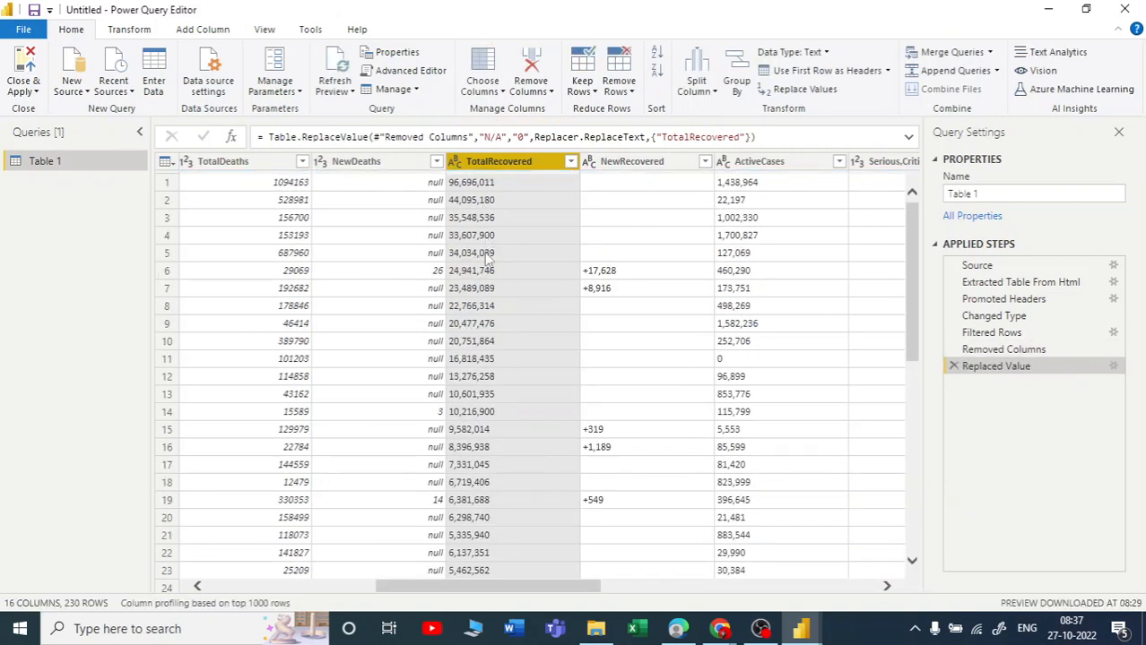
# Examine the replaced entries in the TotalRecovered column across the table's rows.
pyautogui.scroll(-19, 515, 502)
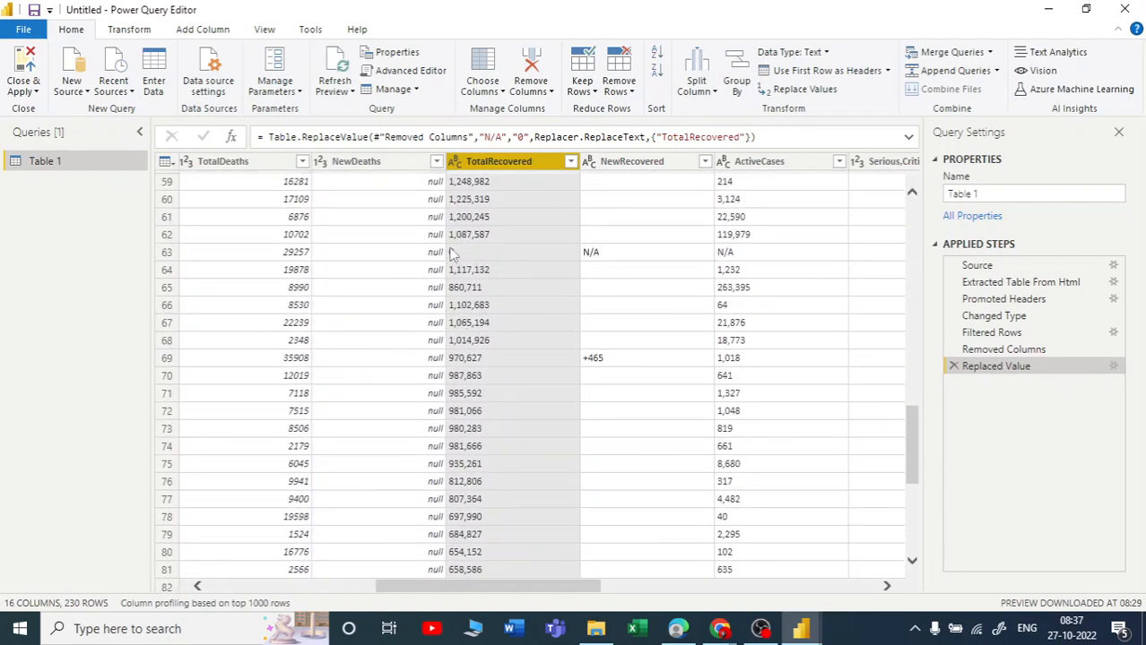
pyautogui.scroll(-8, 453, 255)
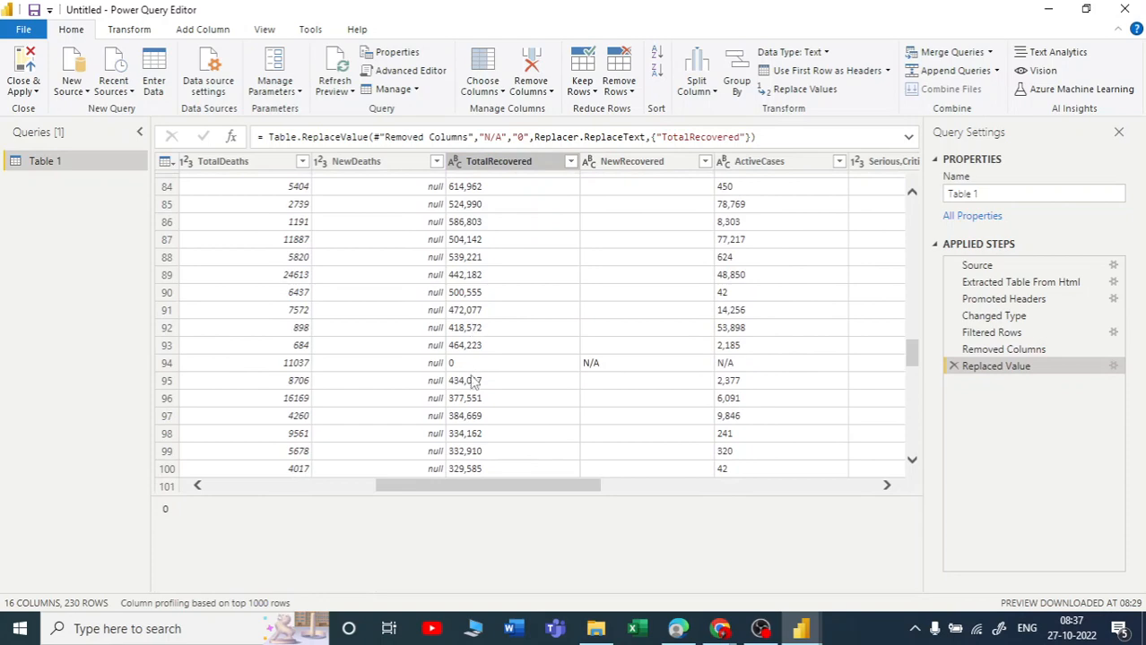
pyautogui.click(472, 381)
pyautogui.scroll(-13, 475, 378)
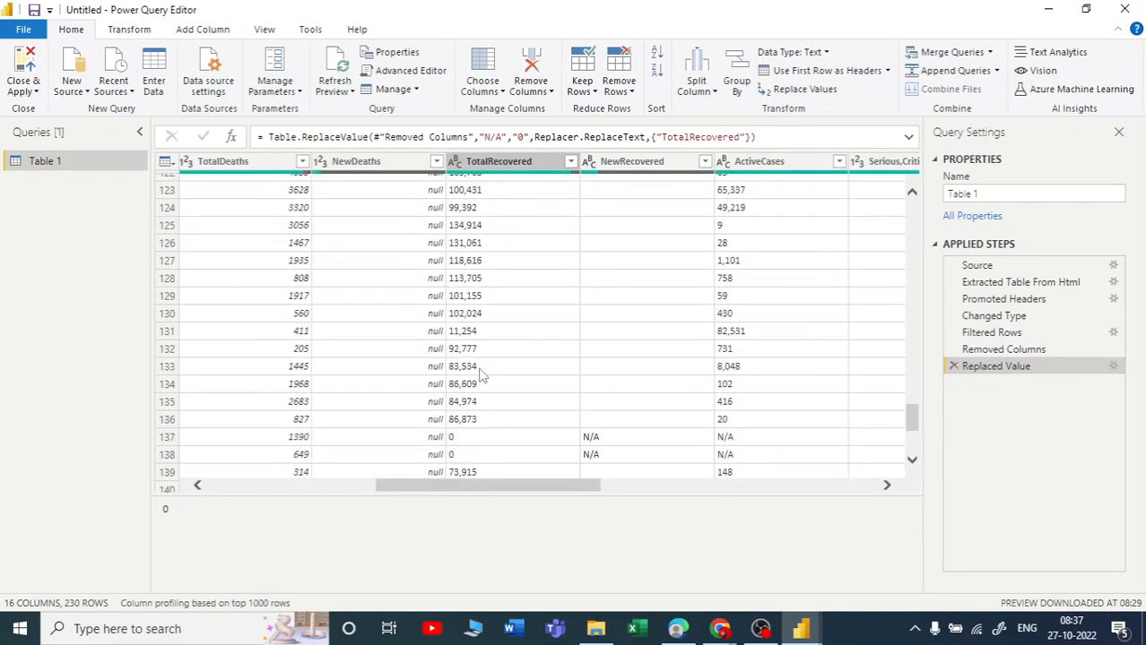
pyautogui.click(489, 438)
pyautogui.click(485, 457)
pyautogui.scroll(10, 484, 413)
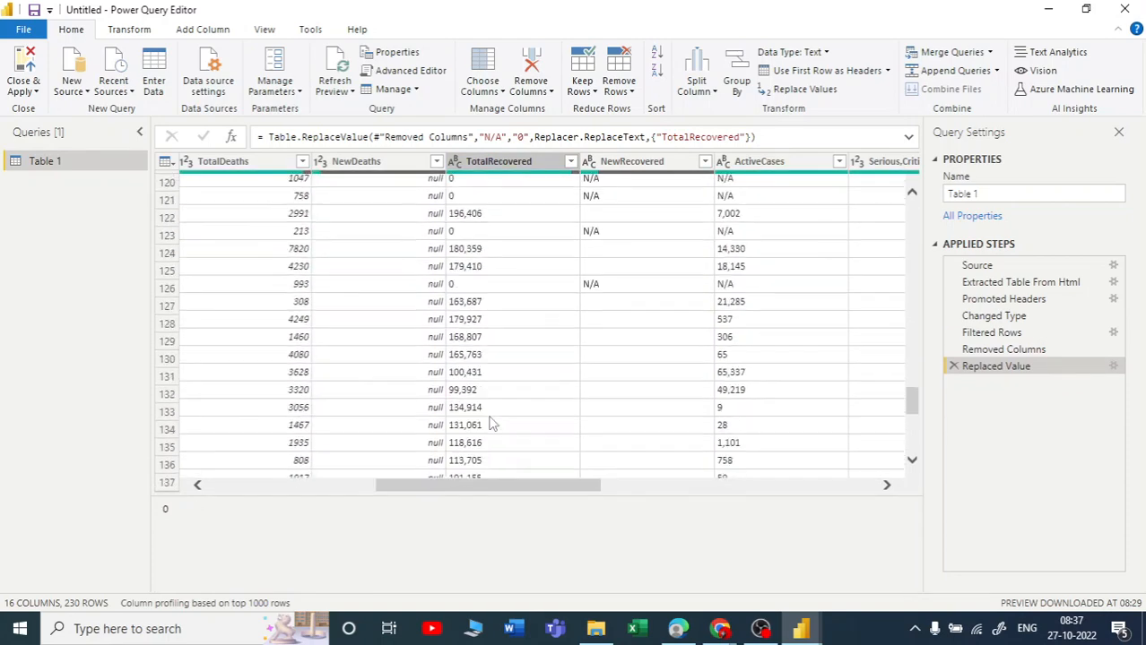
pyautogui.scroll(20, 485, 408)
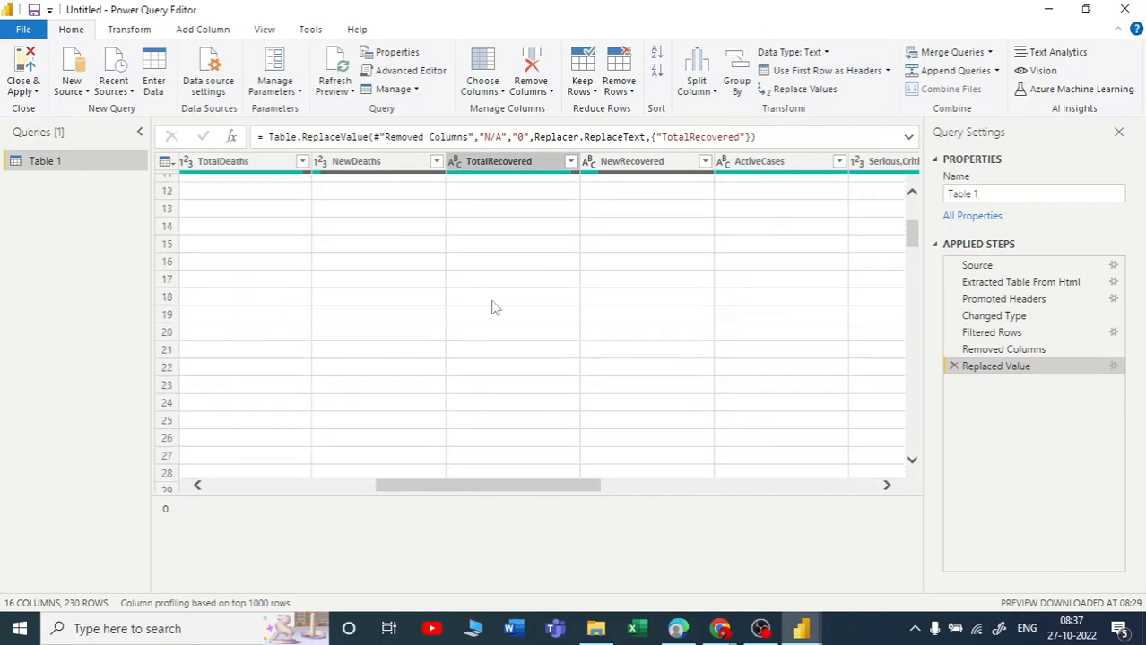
# Set the TotalRecovered column's data type to Whole Number and check the converted values down the table.
pyautogui.click(459, 162)
pyautogui.click(454, 161)
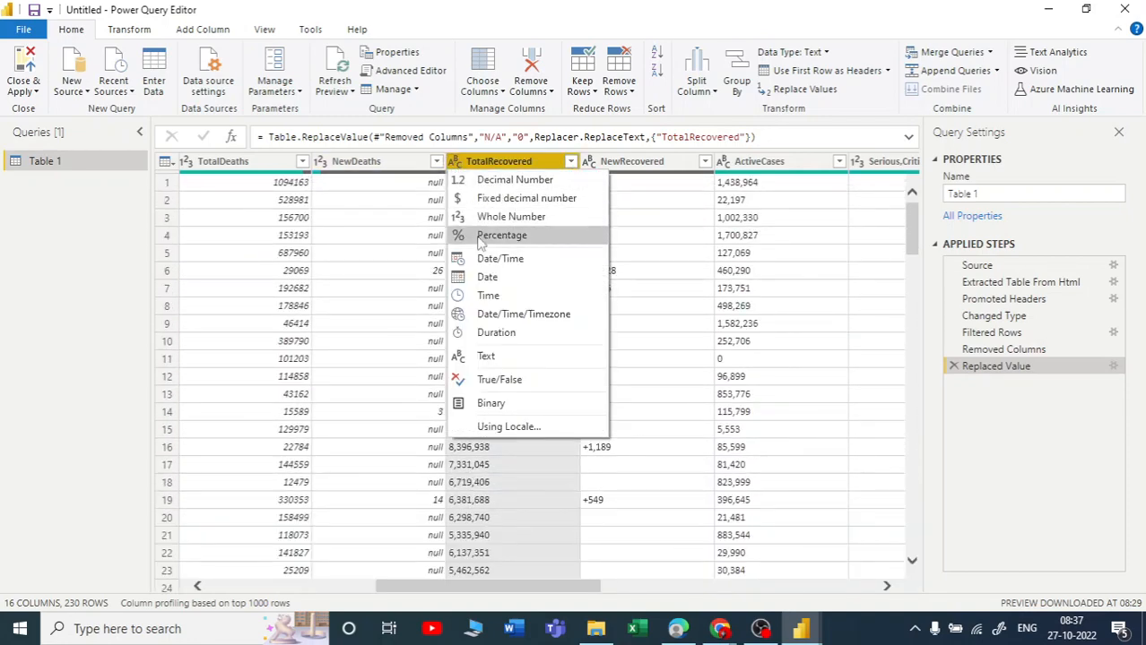
pyautogui.click(482, 218)
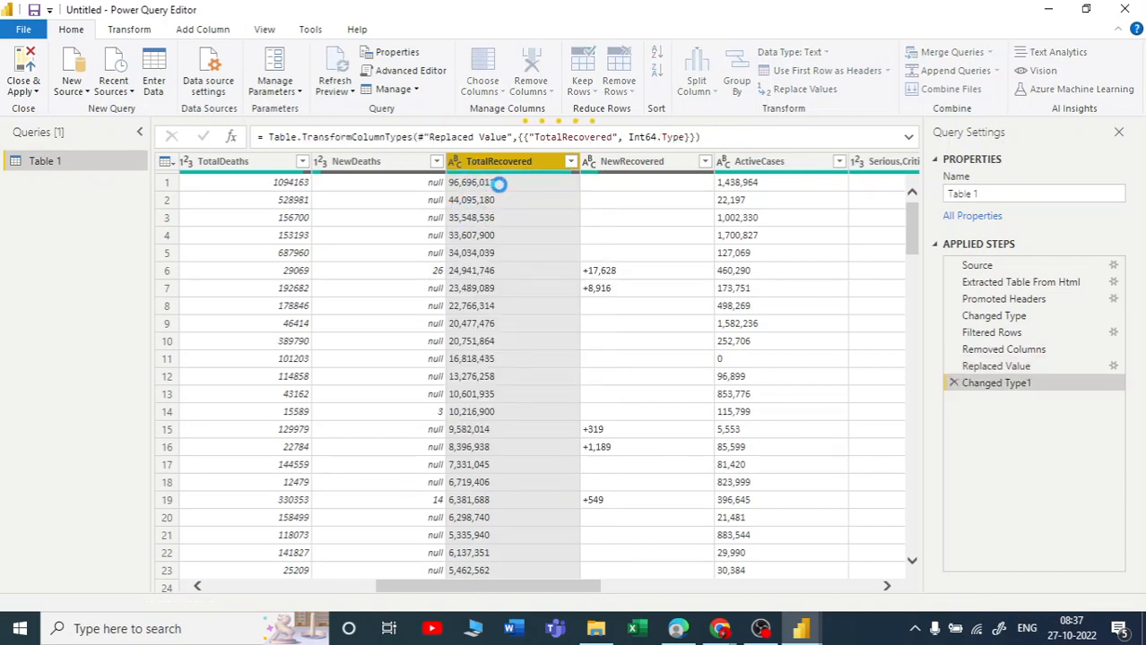
pyautogui.scroll(-7, 524, 328)
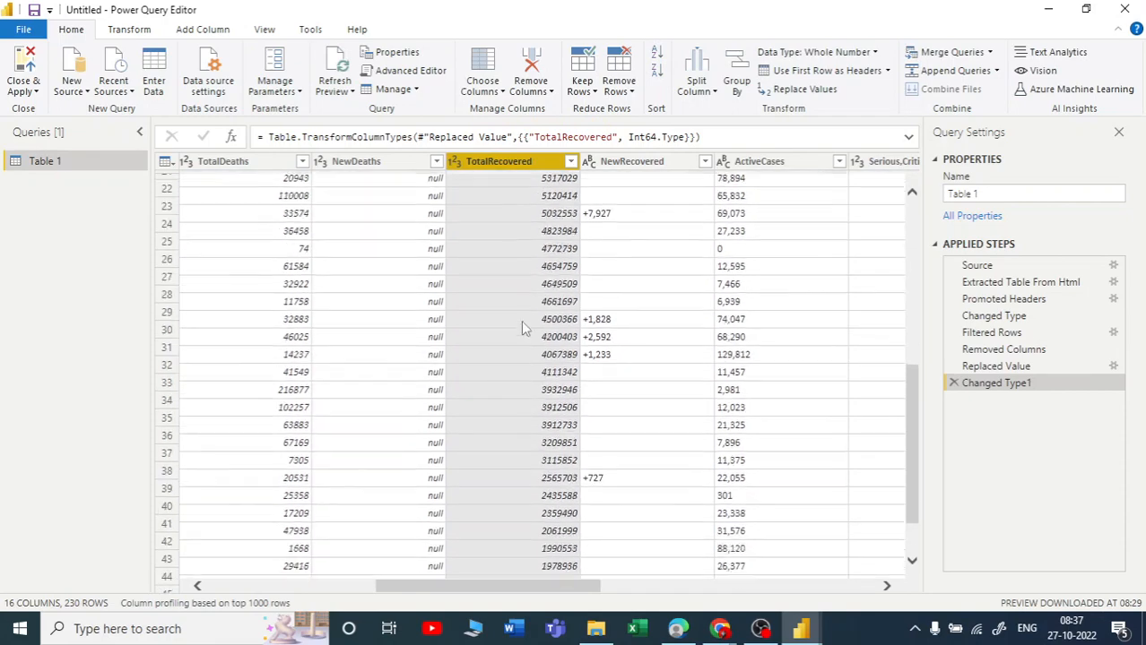
pyautogui.scroll(-20, 525, 328)
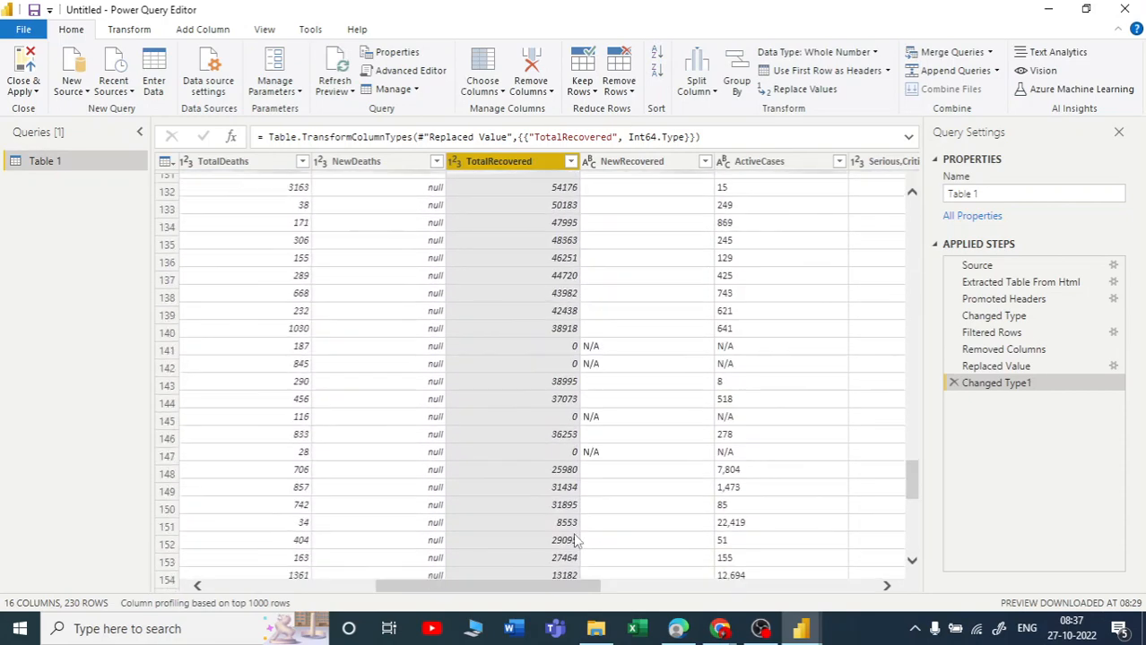
pyautogui.scroll(-6, 576, 541)
pyautogui.moveTo(913, 491); pyautogui.dragTo(910, 204)
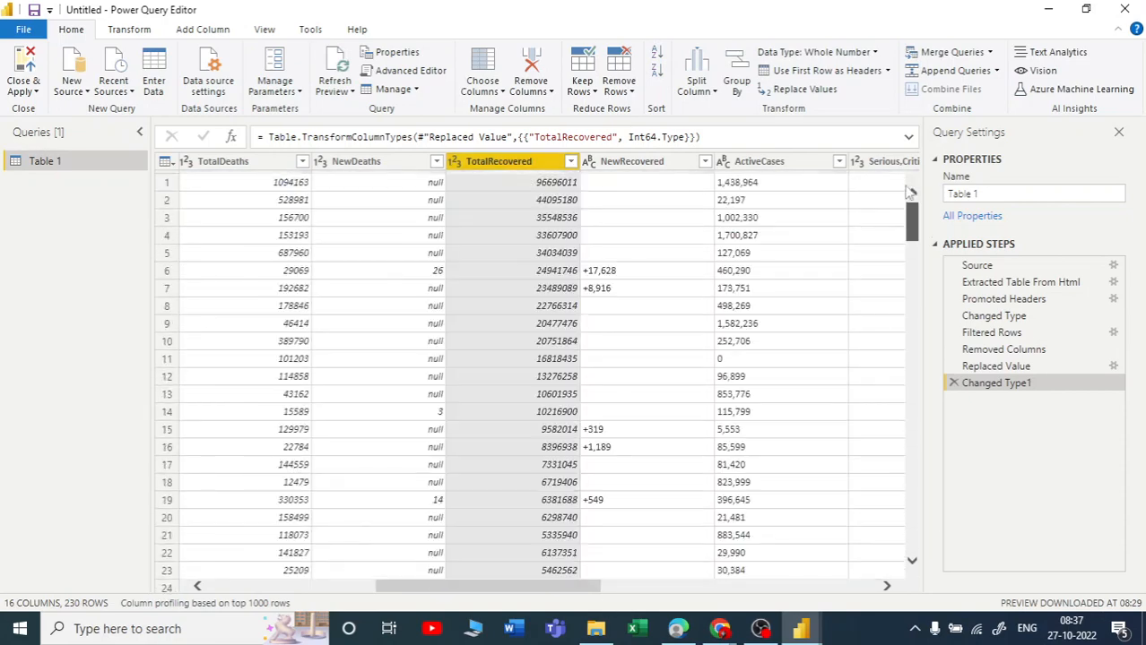
pyautogui.moveTo(488, 591); pyautogui.dragTo(209, 550)
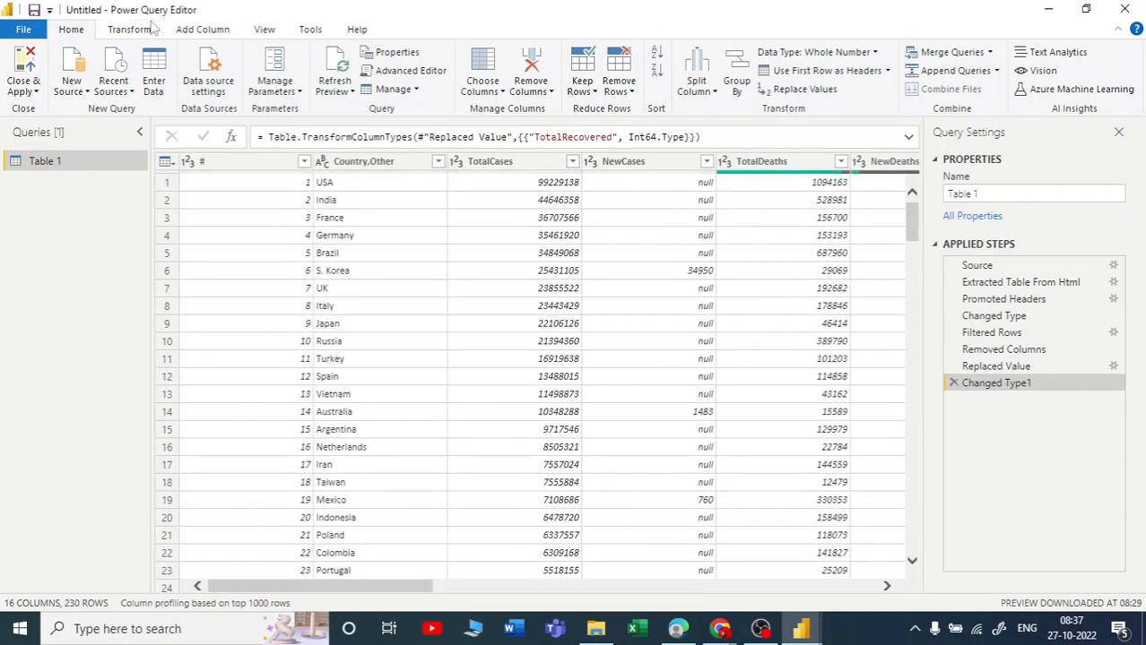
# Apply the query changes, switch to the Power BI Desktop report and expand Table 1 to show its fields.
pyautogui.click(30, 93)
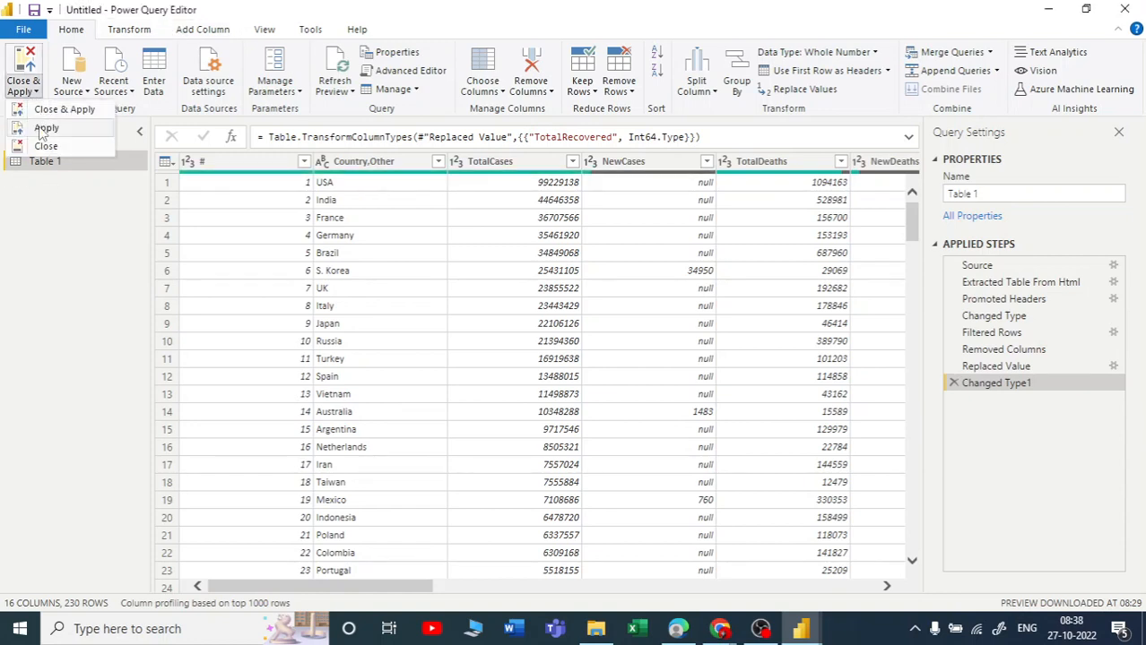
pyautogui.click(47, 129)
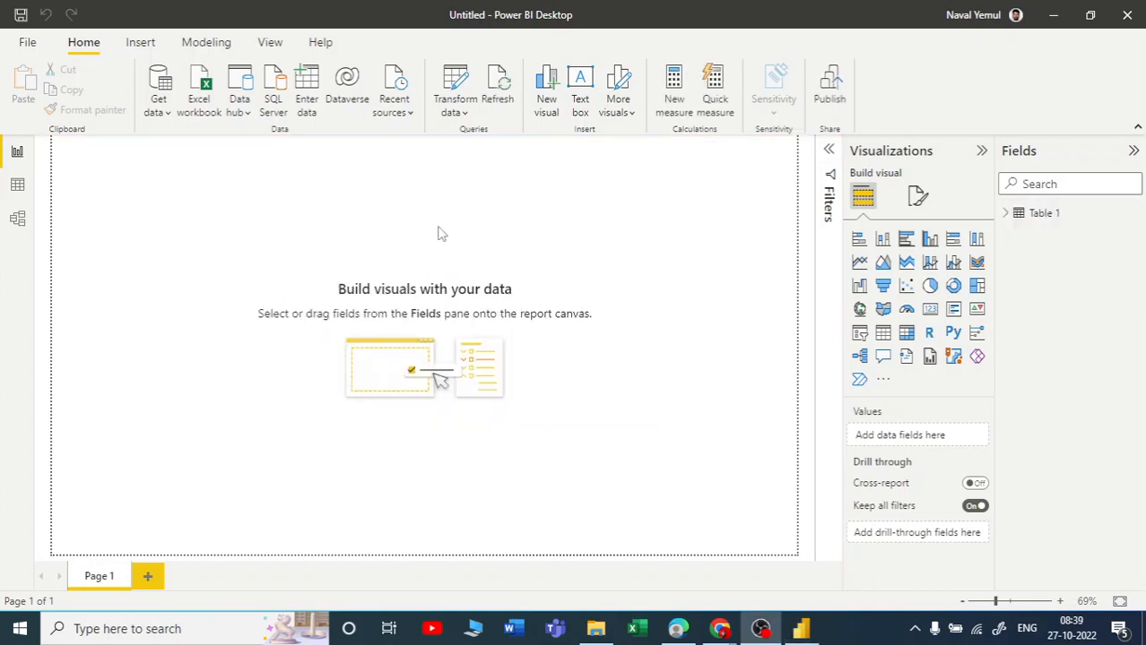
pyautogui.click(1008, 225)
pyautogui.click(1007, 222)
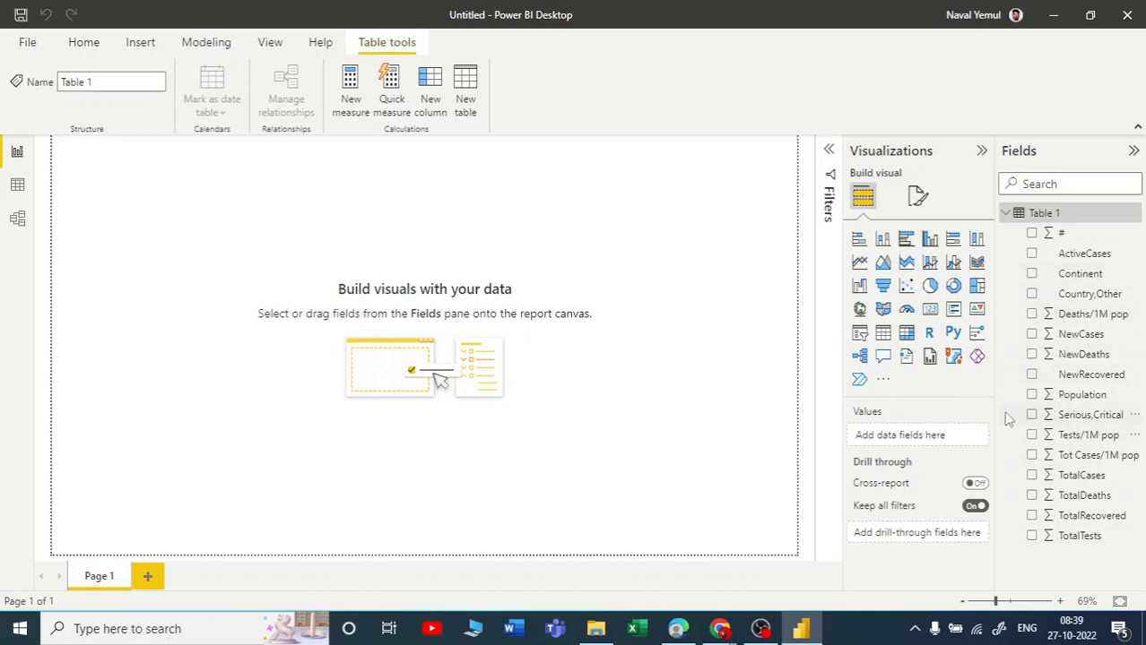
pyautogui.click(297, 202)
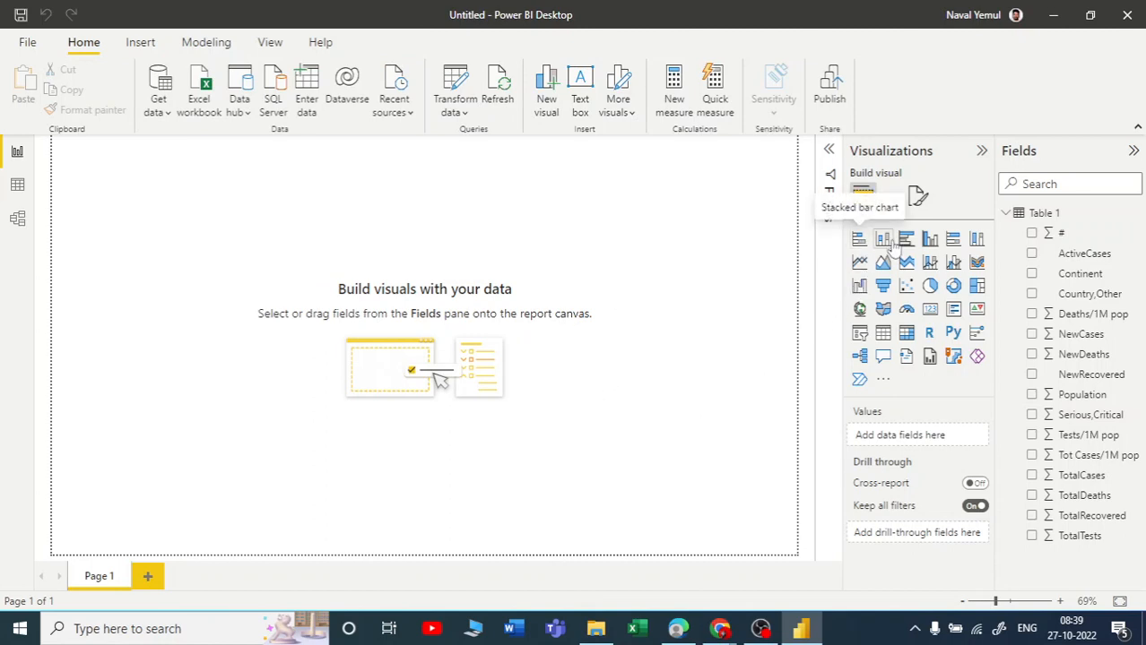
# Add a stacked column chart of TotalCases by Continent and size it as a tall visual along the page's left side.
pyautogui.click(883, 240)
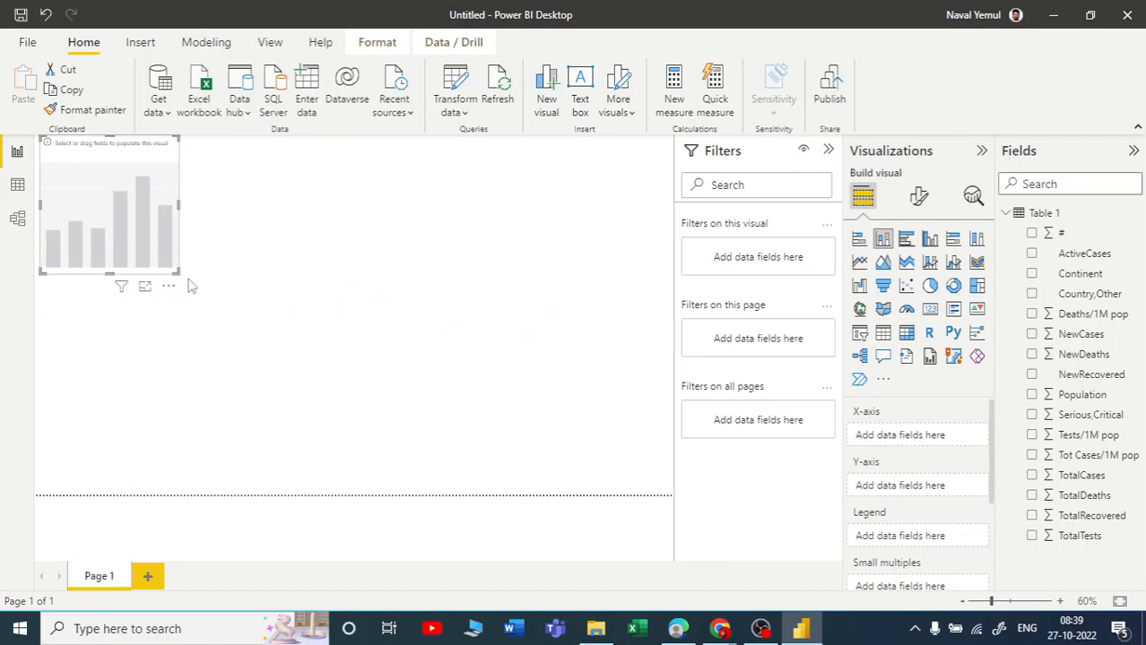
pyautogui.moveTo(176, 271); pyautogui.dragTo(371, 381)
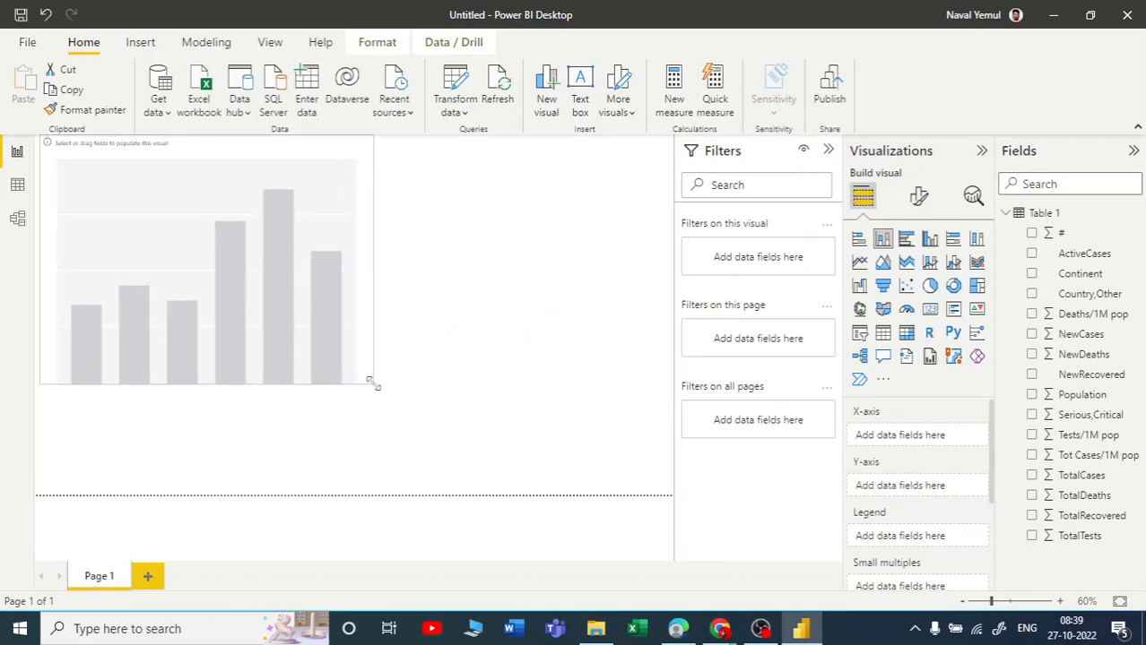
pyautogui.click(1031, 276)
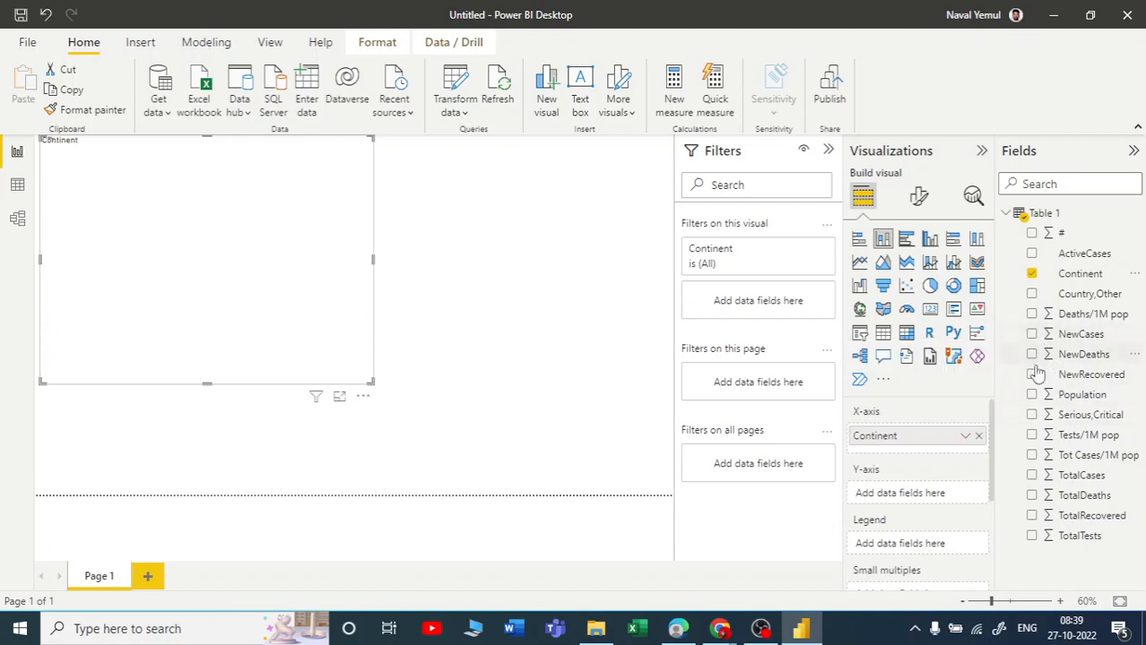
pyautogui.click(1032, 476)
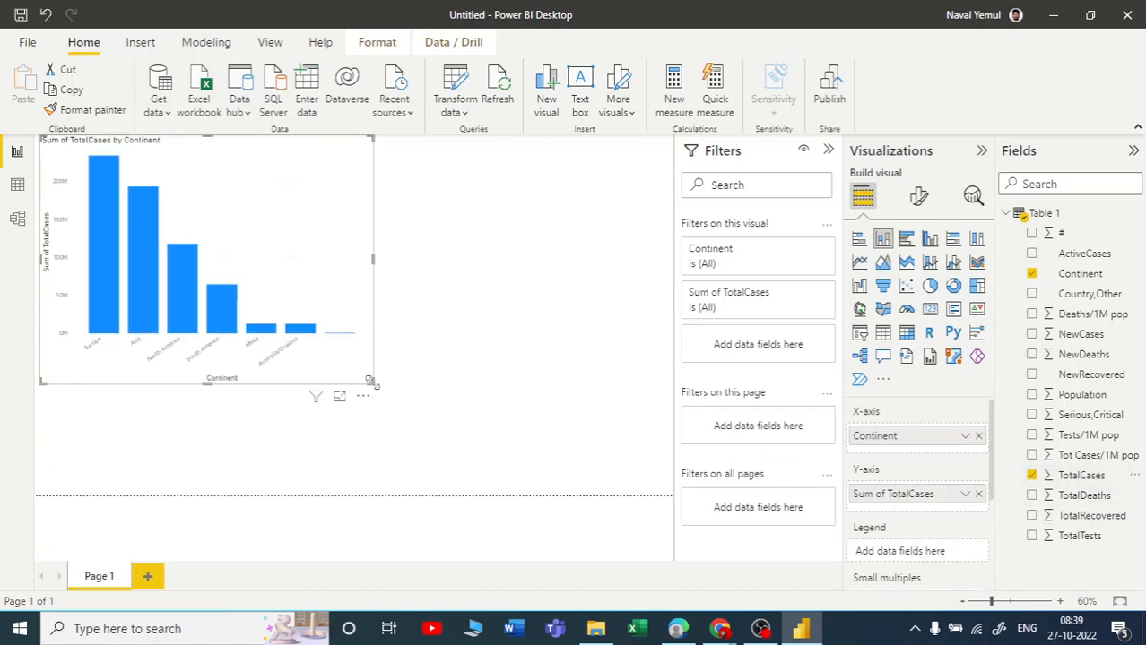
pyautogui.moveTo(373, 383); pyautogui.dragTo(603, 446)
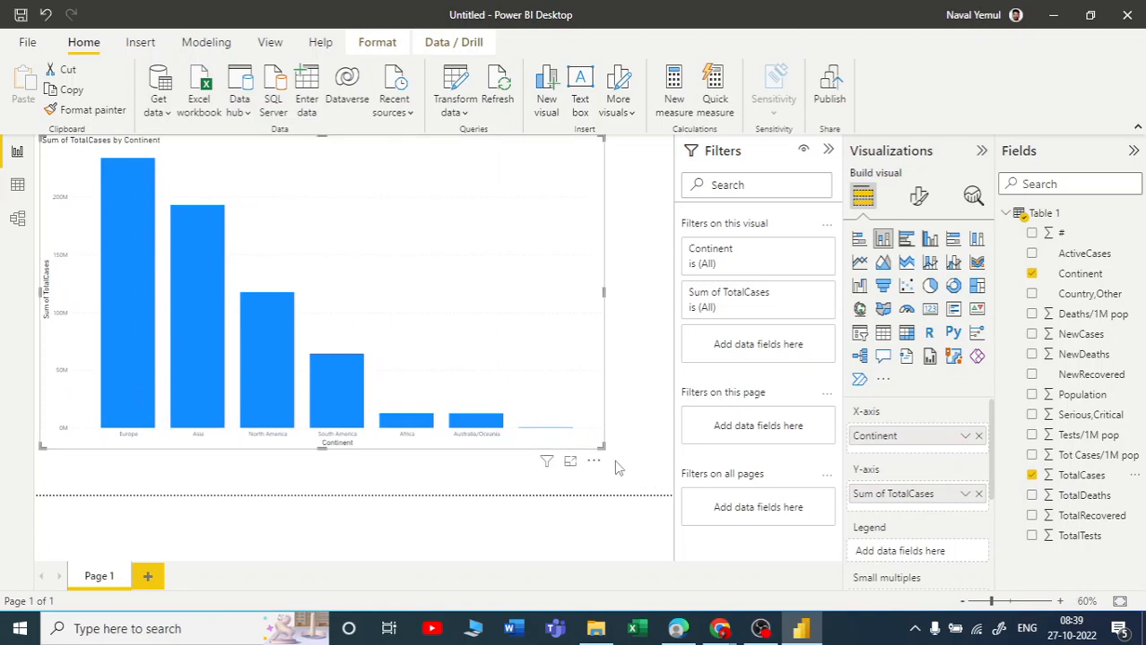
pyautogui.moveTo(603, 446); pyautogui.dragTo(298, 440)
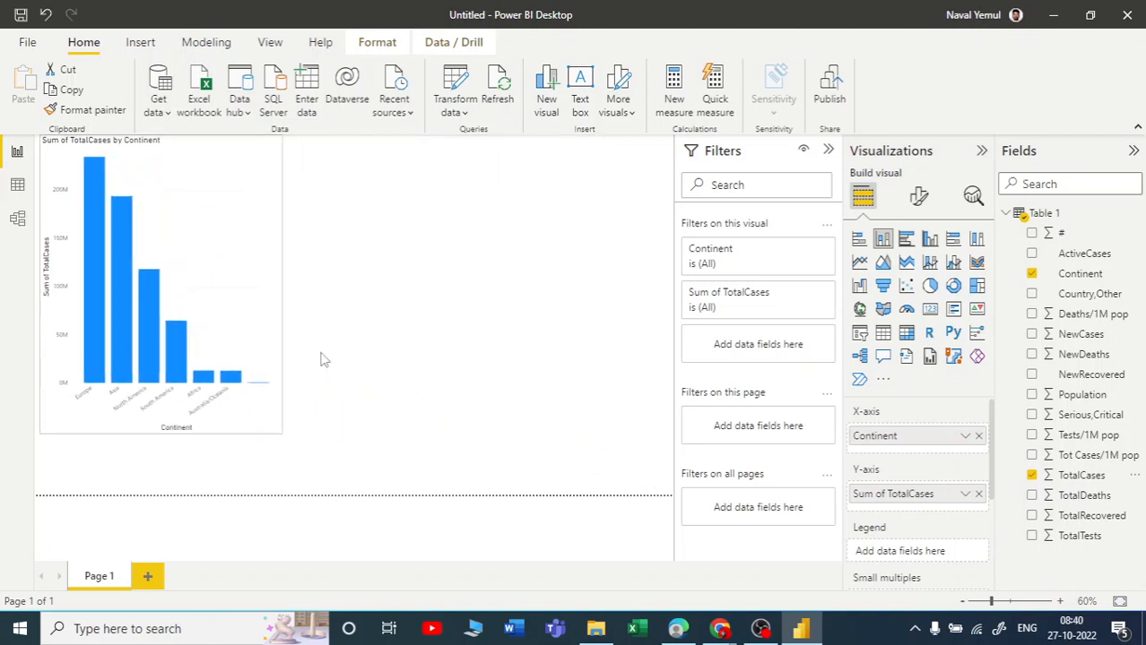
# Add a stacked bar chart of TotalCases by Country,Other beside the continent chart and enlarge it to the page's lower edge.
pyautogui.click(439, 255)
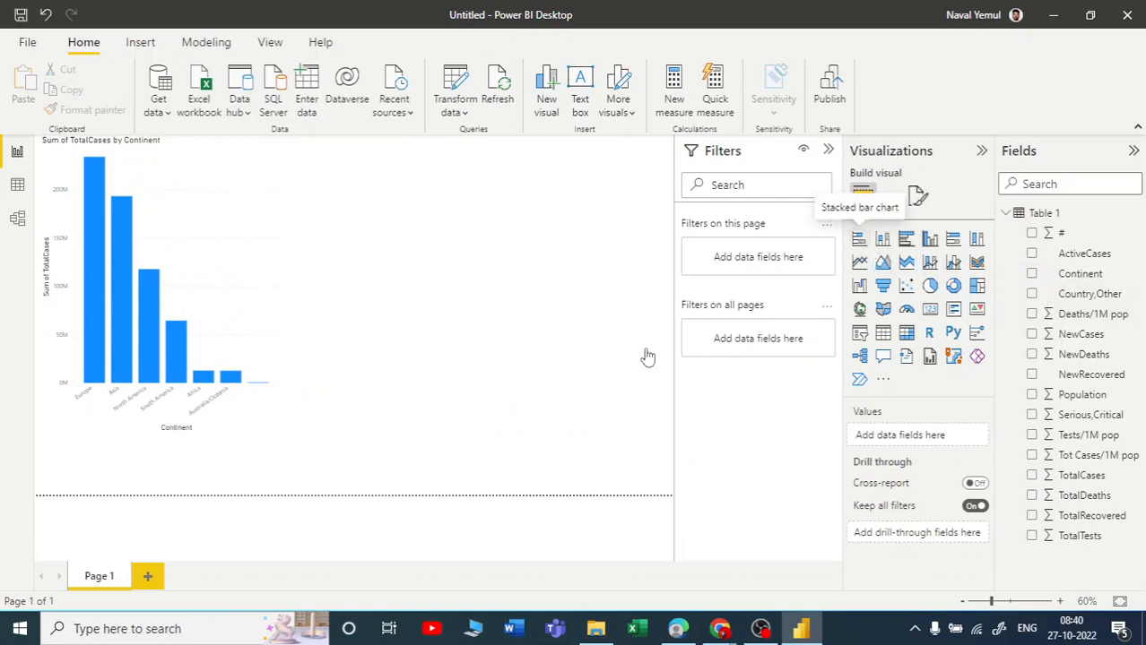
pyautogui.moveTo(647, 357); pyautogui.dragTo(321, 324)
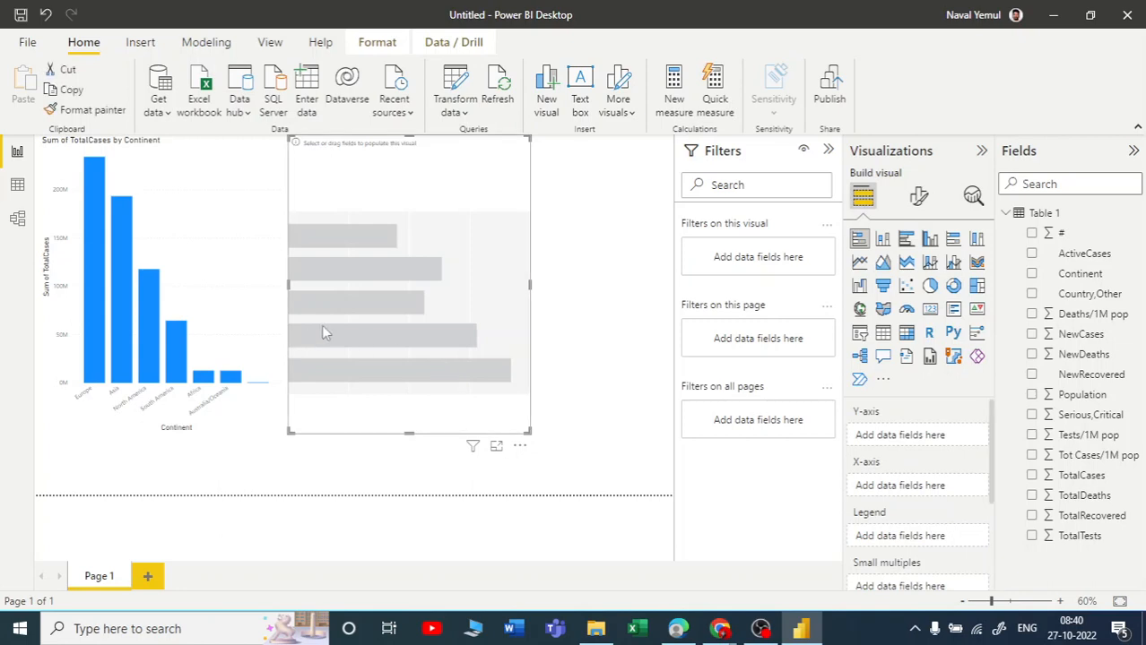
pyautogui.click(1031, 294)
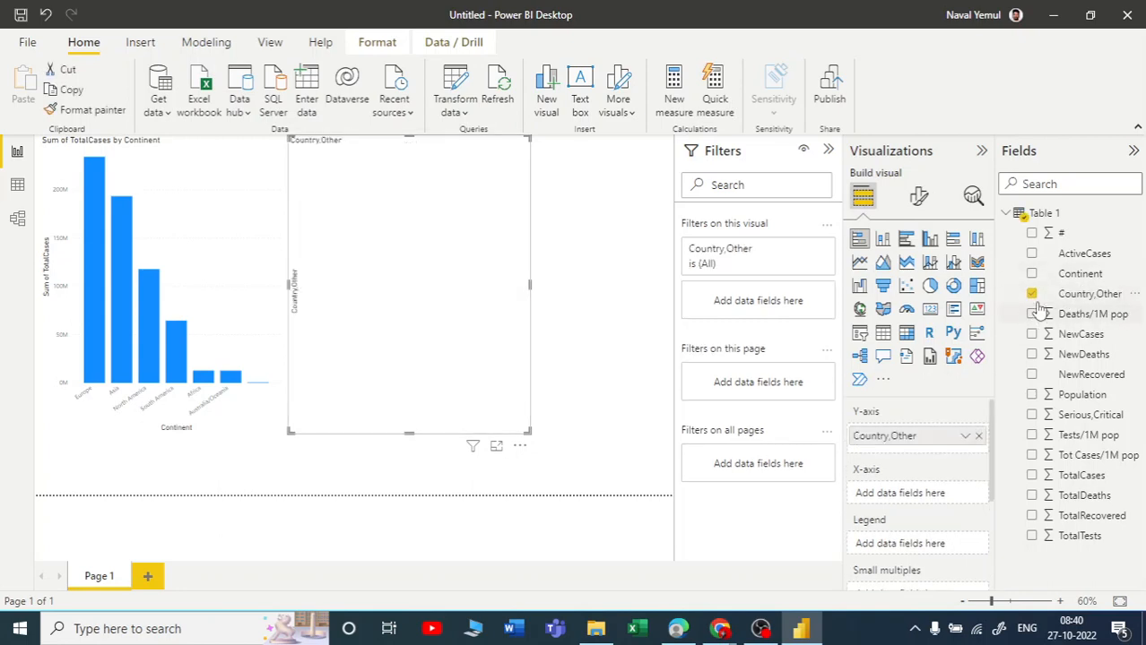
pyautogui.click(1033, 477)
pyautogui.moveTo(905, 581); pyautogui.dragTo(900, 494)
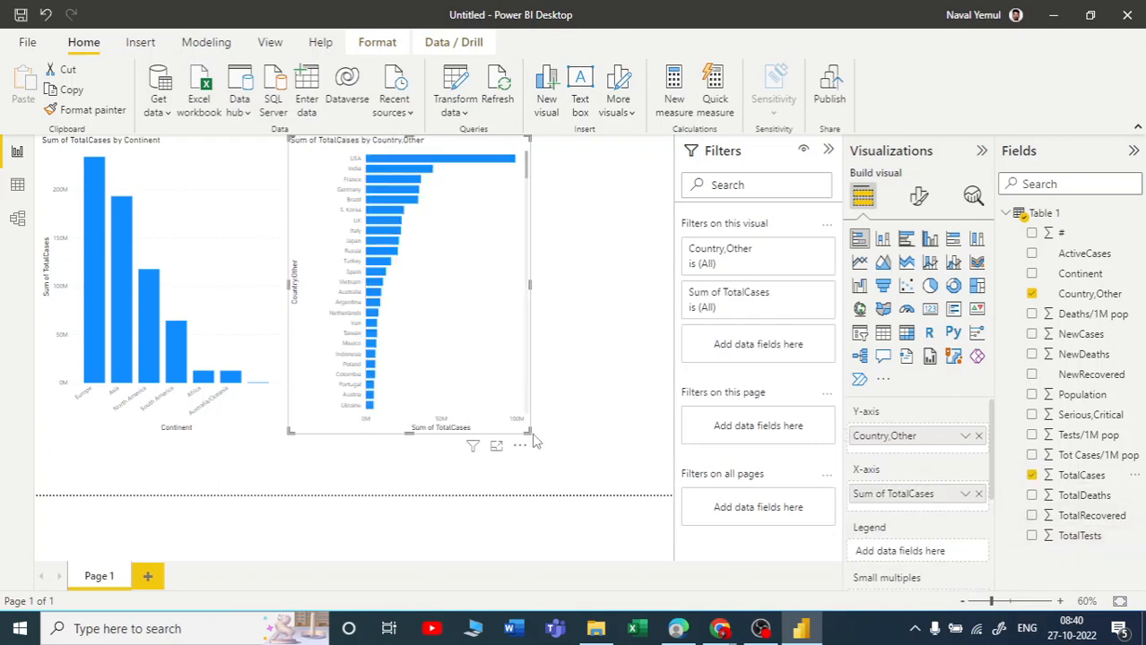
pyautogui.moveTo(527, 432); pyautogui.dragTo(614, 493)
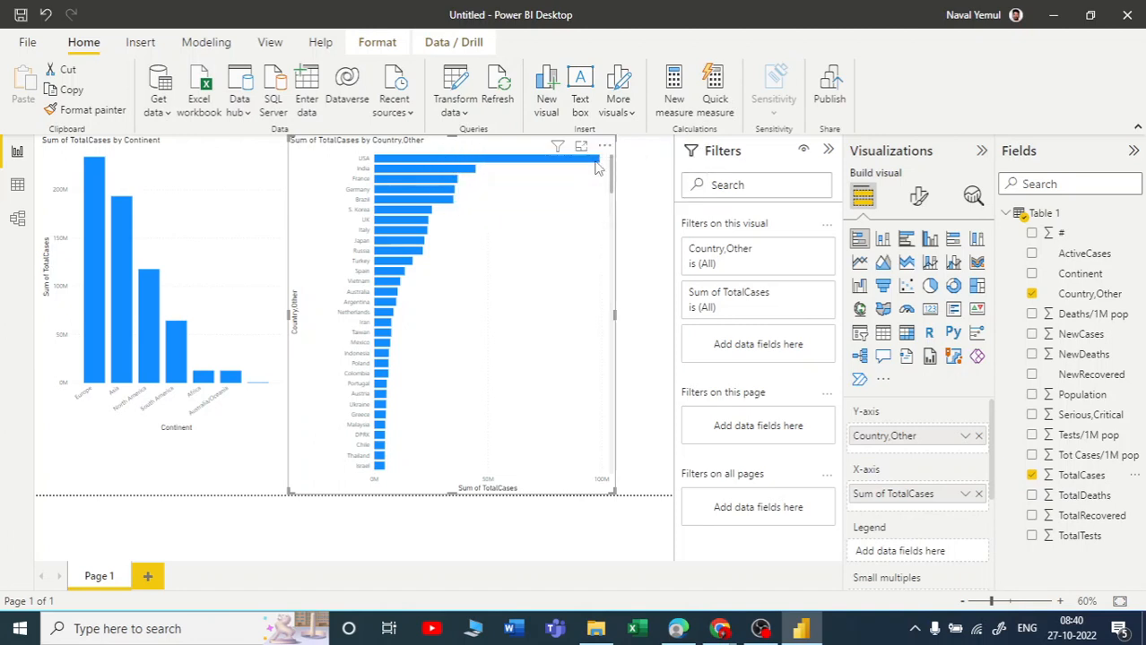
# Turn on data labels for the country bar chart and check its bars in focus mode before returning to the report.
pyautogui.click(926, 205)
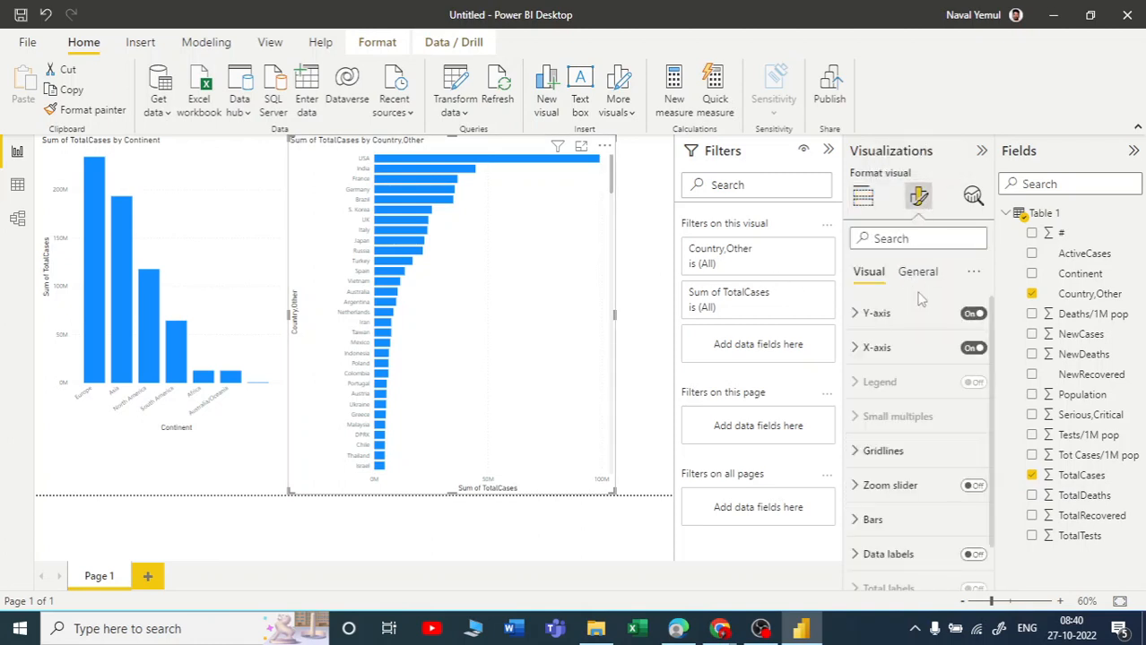
pyautogui.click(967, 556)
pyautogui.click(580, 147)
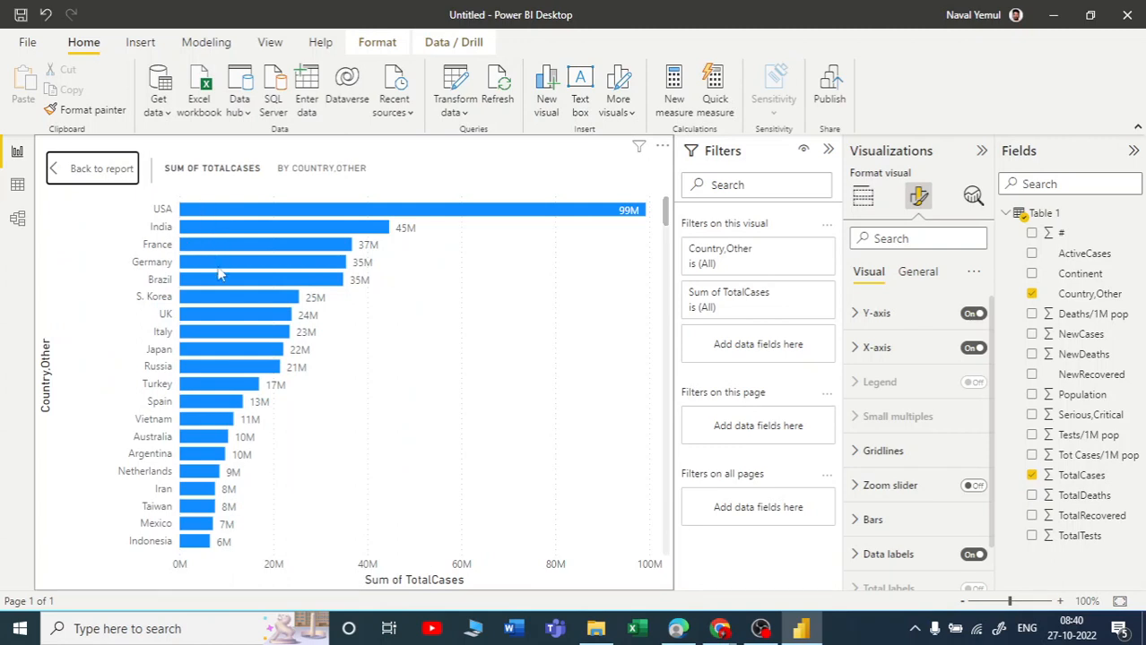
pyautogui.scroll(-10, 220, 275)
pyautogui.scroll(10, 248, 480)
pyautogui.click(93, 169)
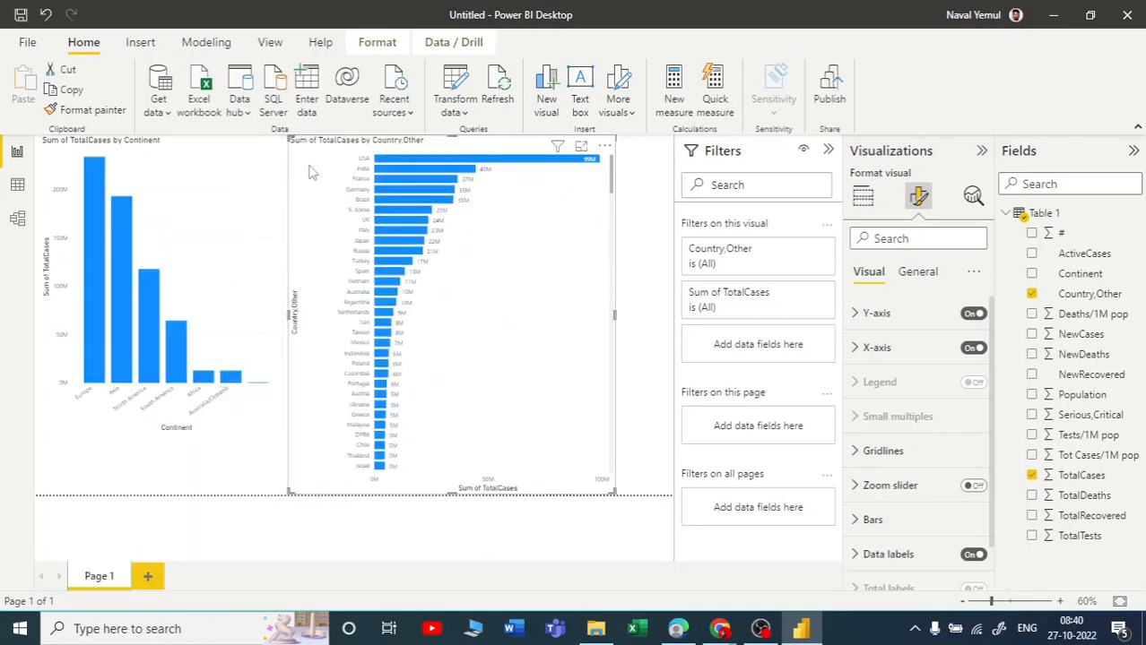
# Convert the country bar chart to a map and fit it into the space beside the continent column chart.
pyautogui.moveTo(291, 139); pyautogui.dragTo(318, 139)
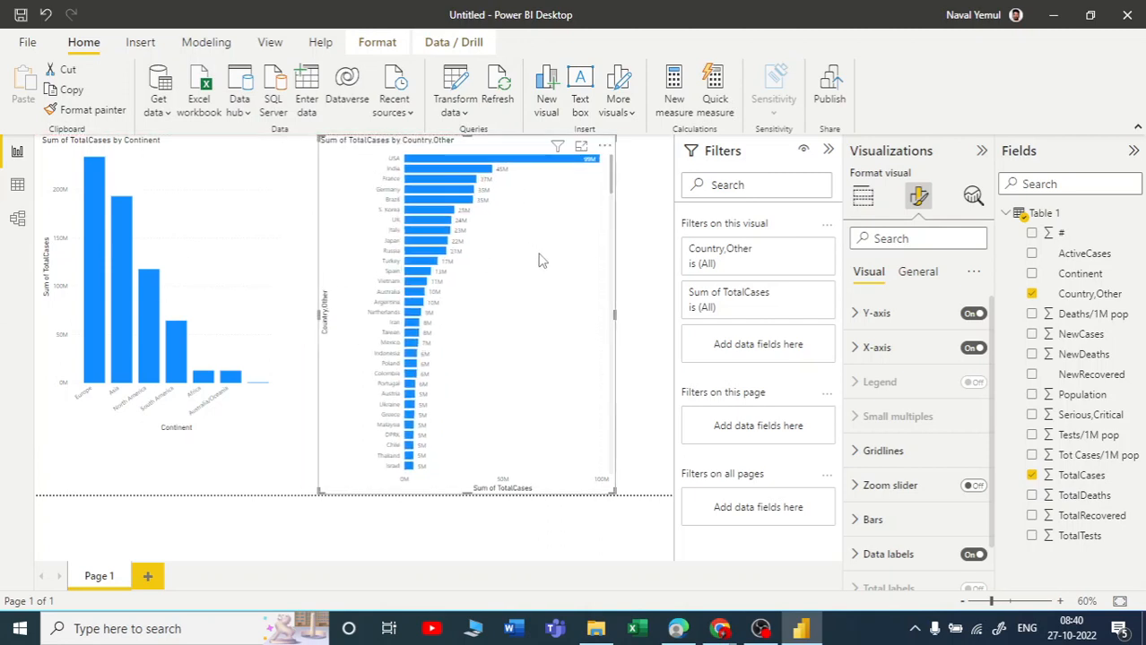
pyautogui.click(862, 196)
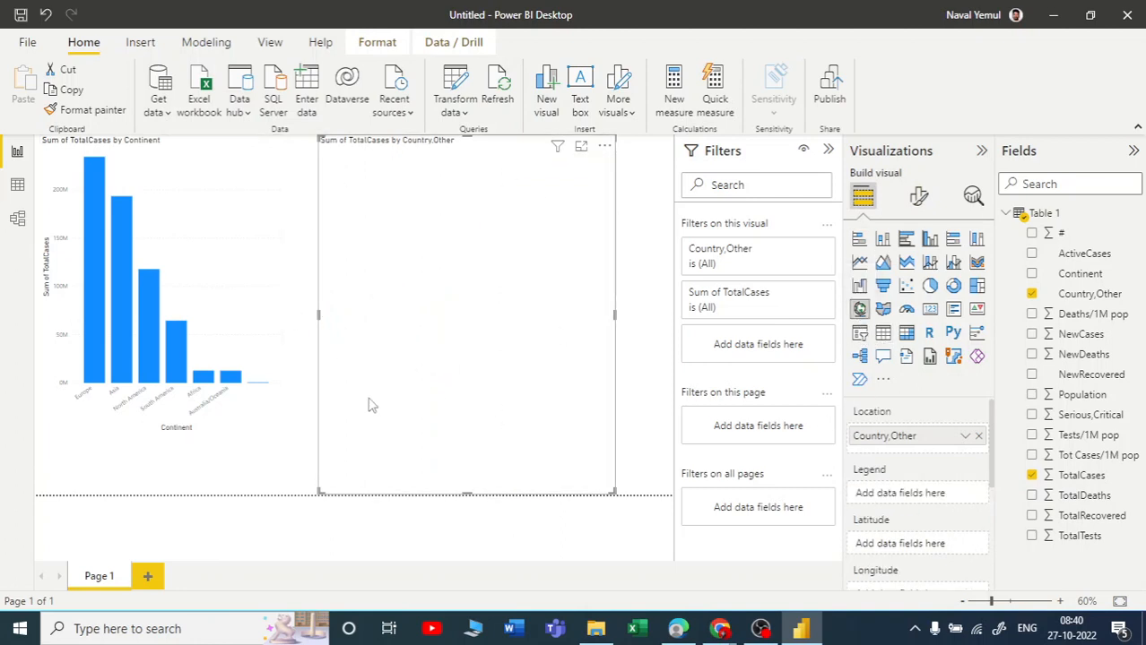
pyautogui.moveTo(121, 280); pyautogui.dragTo(24, 271)
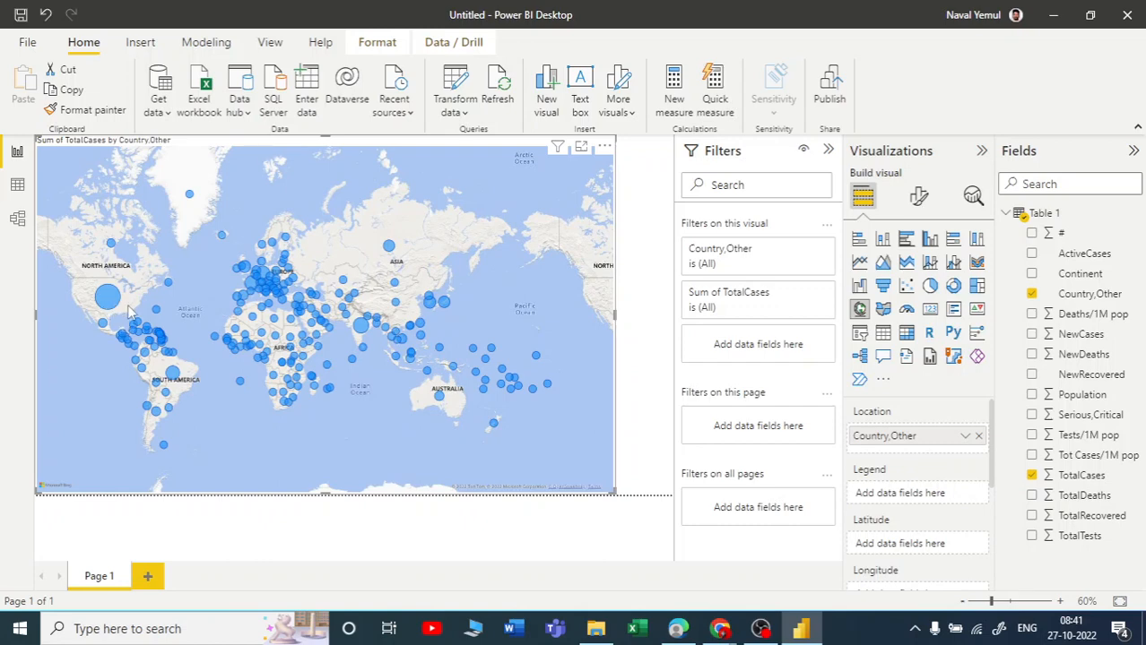
pyautogui.scroll(-3, 896, 538)
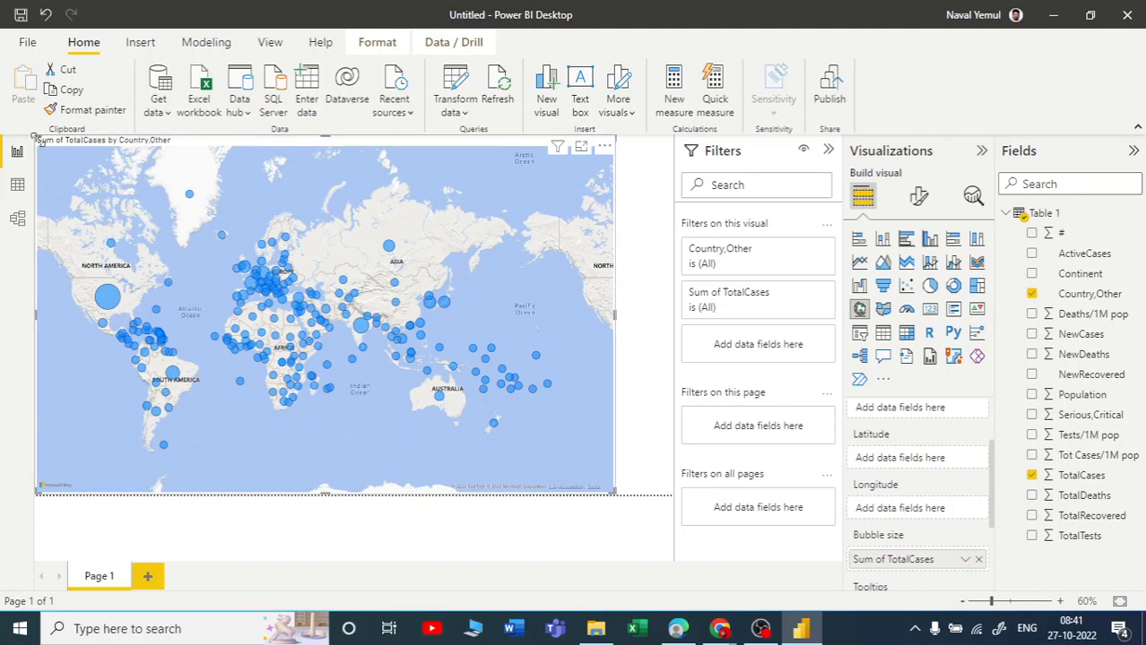
pyautogui.moveTo(37, 137); pyautogui.dragTo(241, 137)
pyautogui.moveTo(480, 144); pyautogui.dragTo(549, 142)
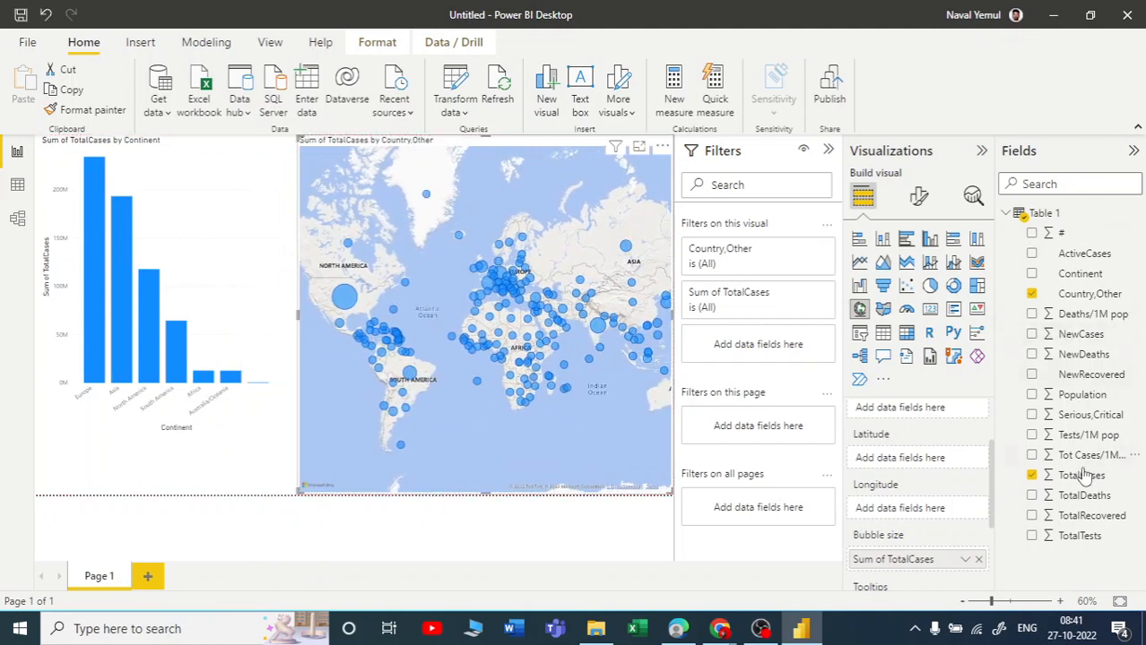
# Cross-filter by the Australia/Oceania column and shrink the continent chart into the lower-left corner of the report page.
pyautogui.click(231, 376)
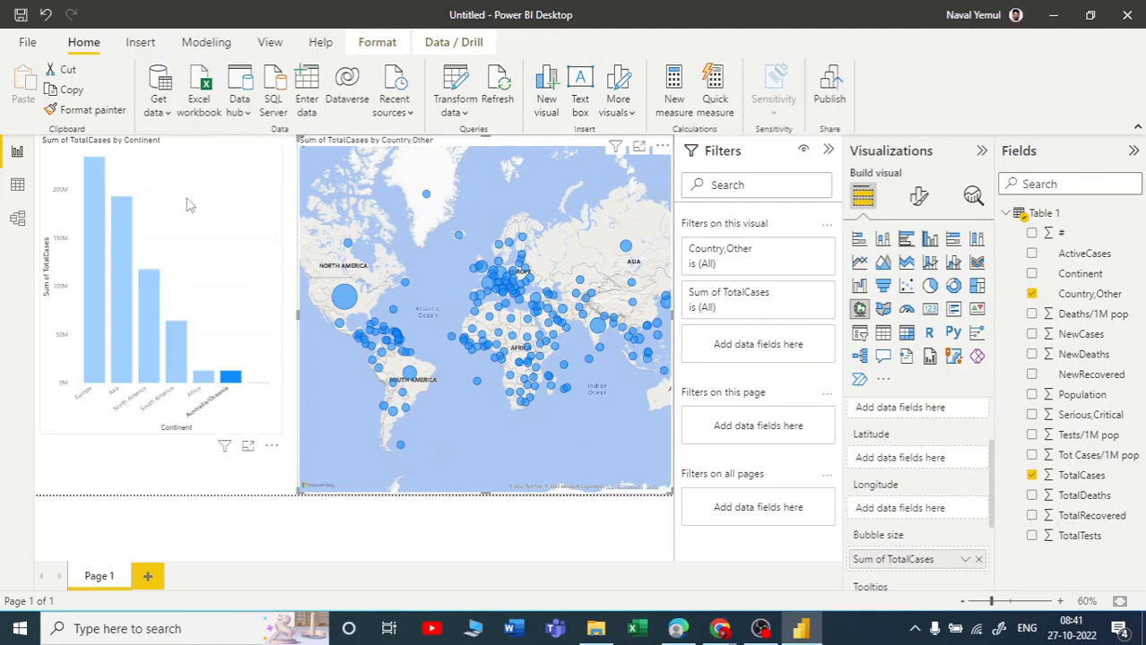
pyautogui.moveTo(179, 271); pyautogui.dragTo(177, 330)
pyautogui.moveTo(274, 199); pyautogui.dragTo(229, 273)
pyautogui.click(221, 179)
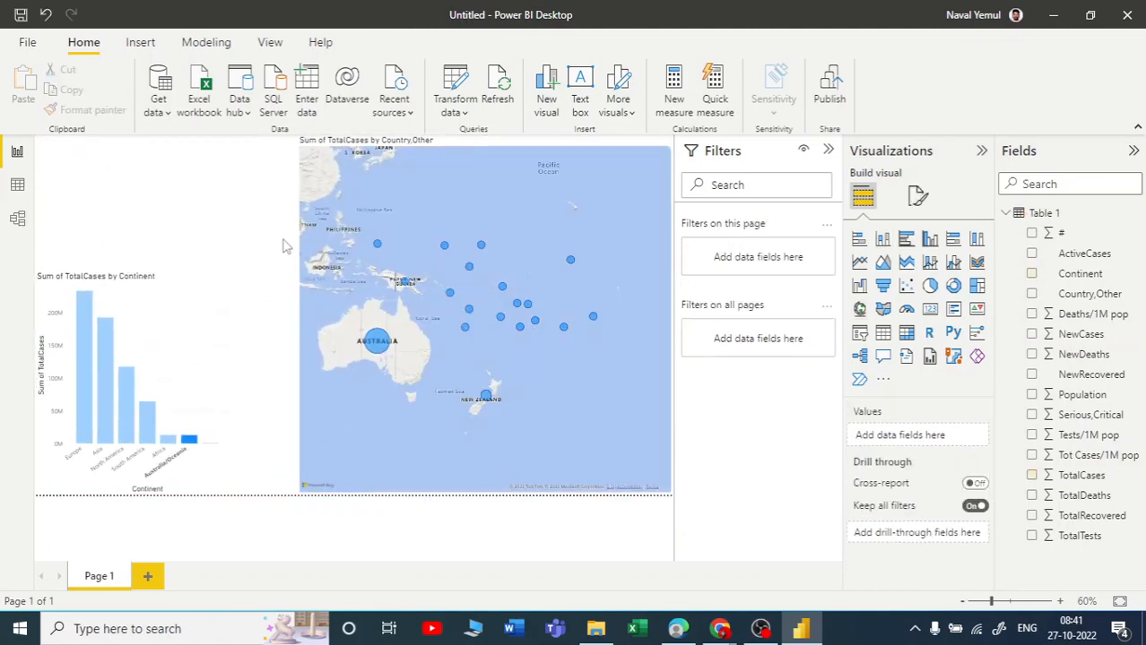
# Examine the map filtered by Europe and by Asia through the continent chart, and clear the filter.
pyautogui.click(82, 411)
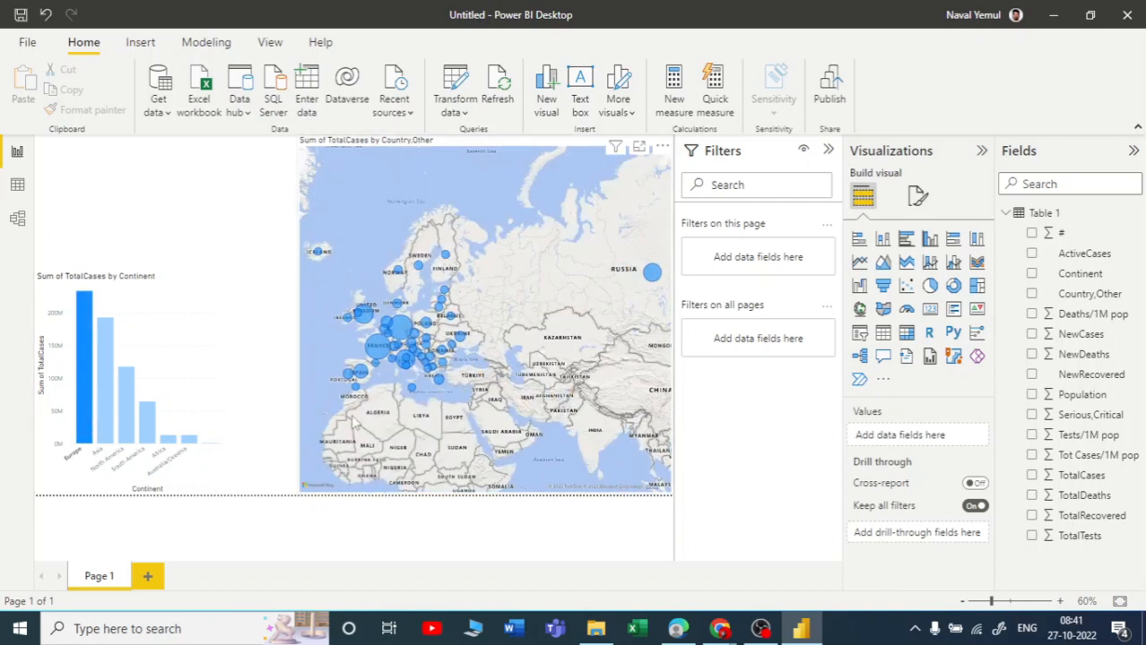
pyautogui.click(105, 403)
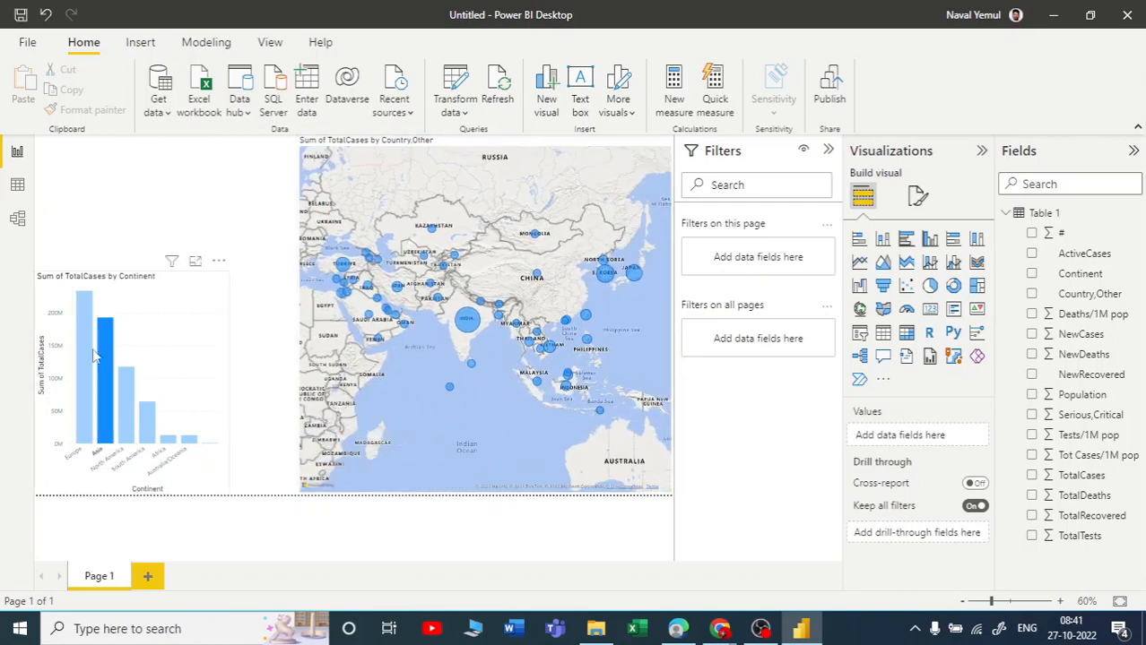
pyautogui.click(102, 395)
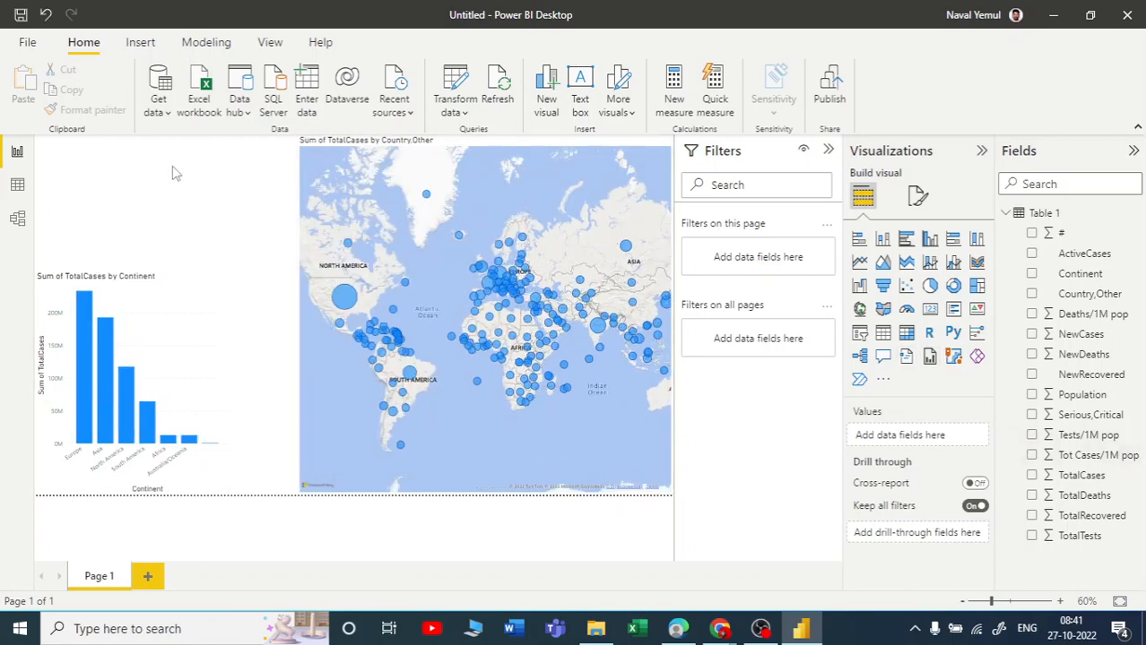
# Add a card showing the sum of Population and shrink it into the upper-left corner of the report page.
pyautogui.click(930, 309)
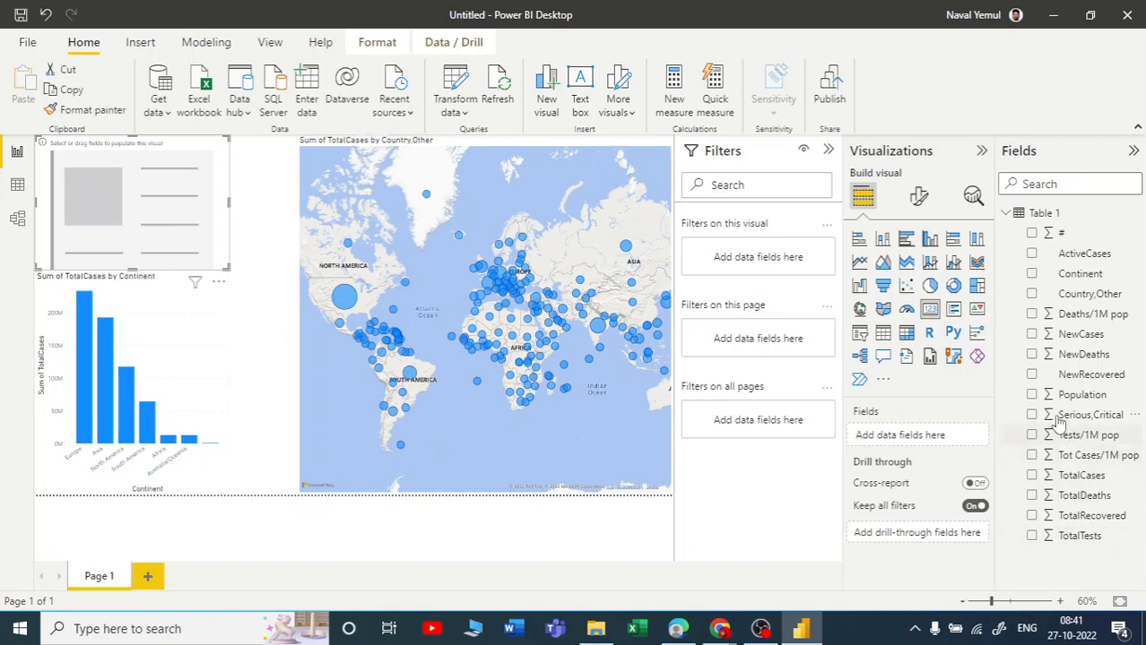
pyautogui.click(1032, 394)
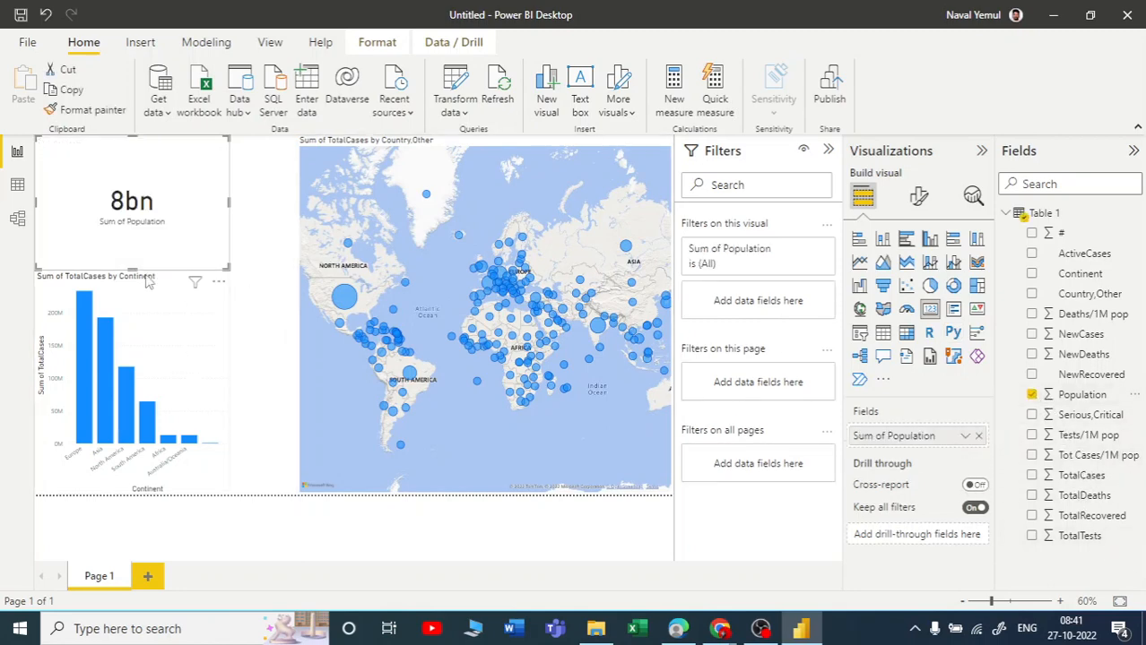
pyautogui.moveTo(228, 268); pyautogui.dragTo(185, 212)
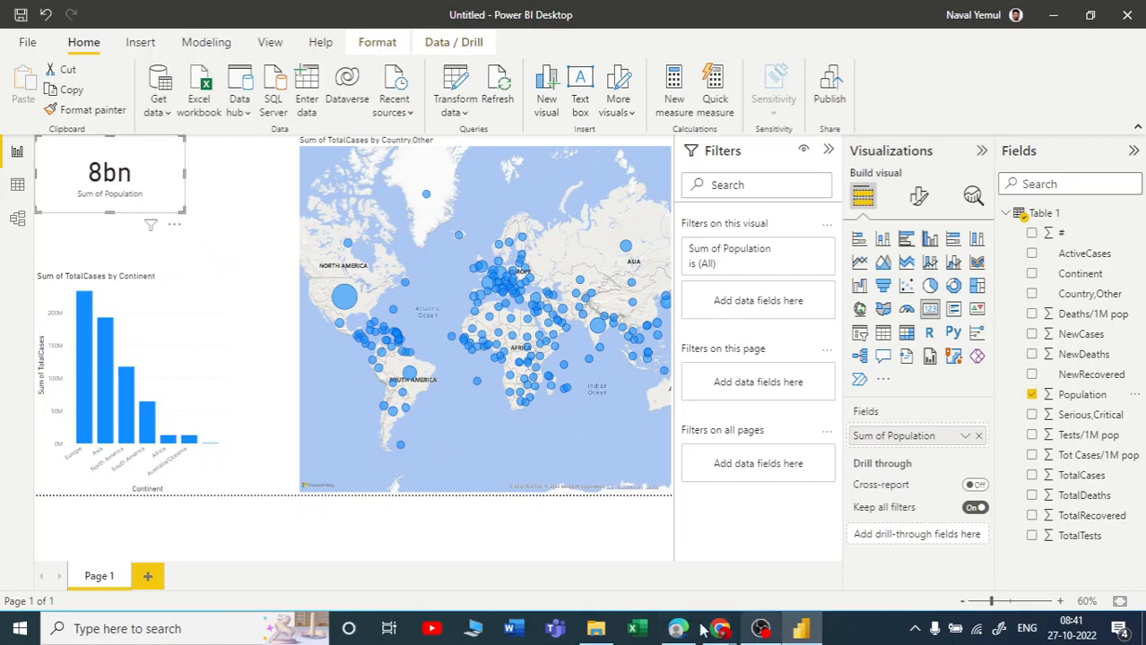
pyautogui.moveTo(182, 210); pyautogui.dragTo(144, 206)
pyautogui.click(195, 193)
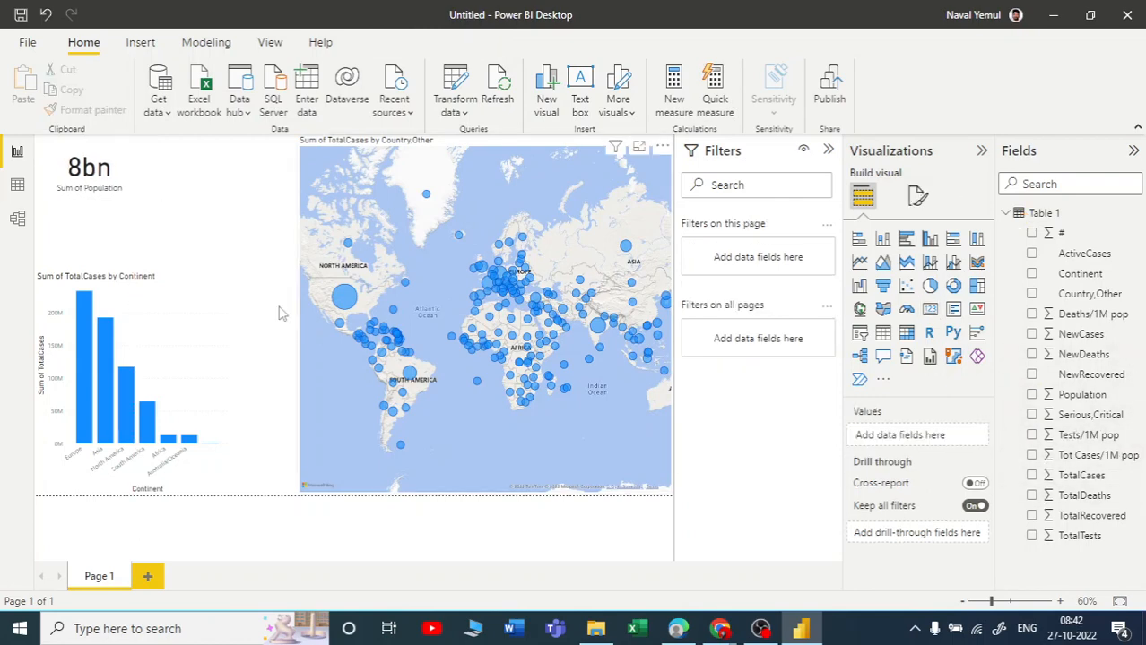
# Add a card showing the sum of TotalCases beside the Population card and size it to fill the gap before the map.
pyautogui.click(1032, 476)
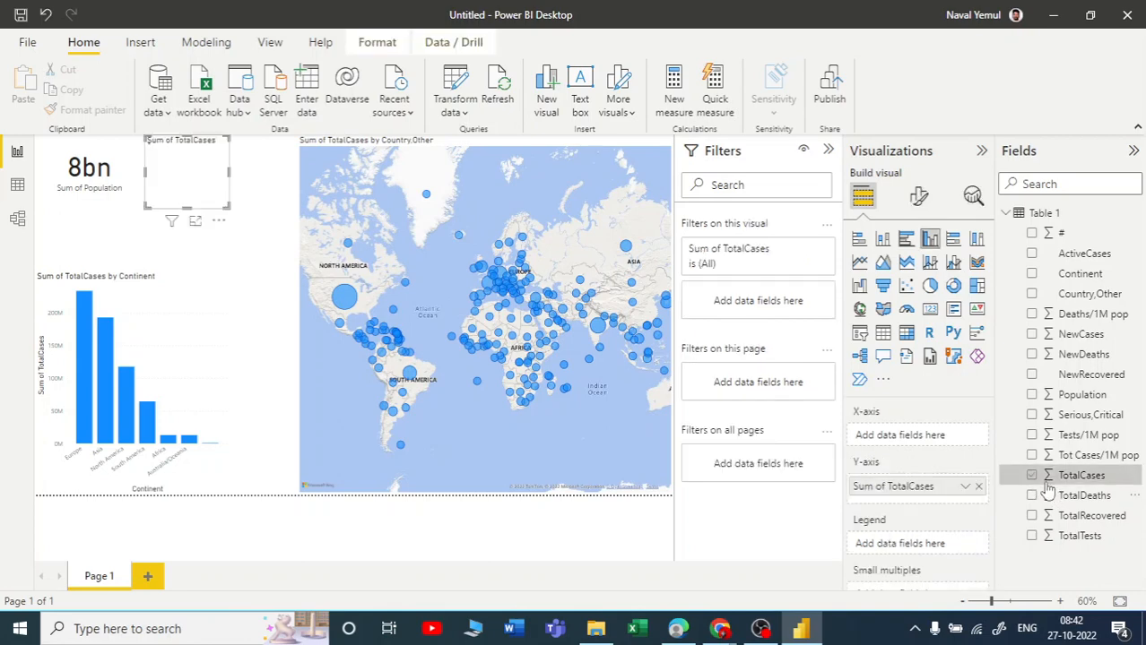
pyautogui.click(929, 309)
pyautogui.moveTo(229, 207); pyautogui.dragTo(282, 228)
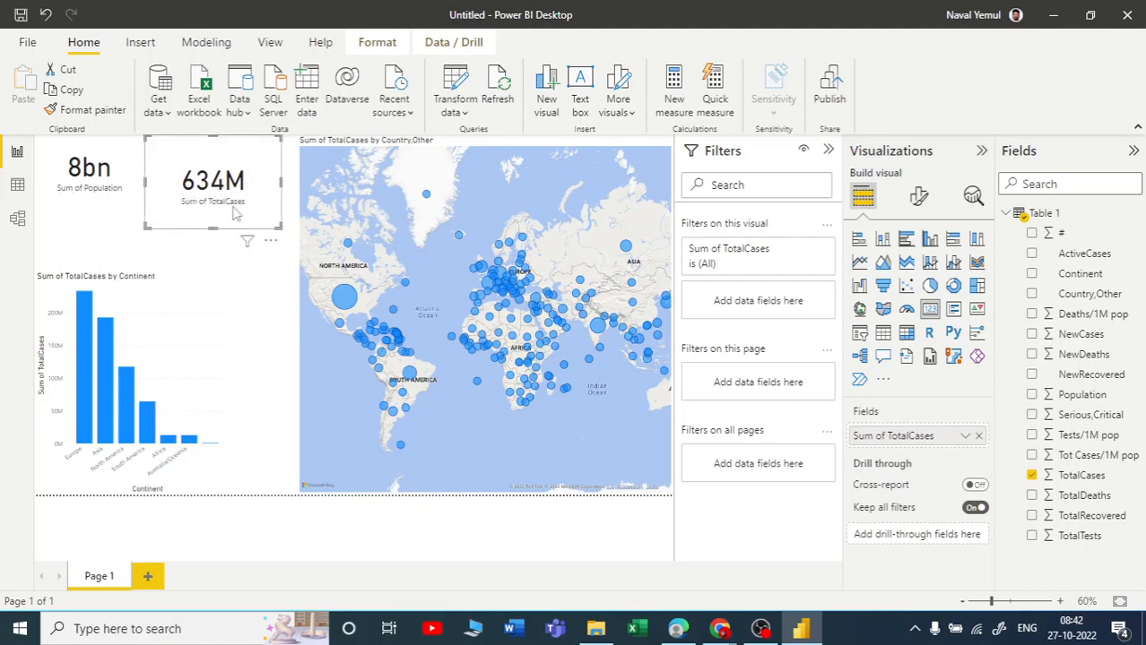
pyautogui.moveTo(215, 229); pyautogui.dragTo(225, 206)
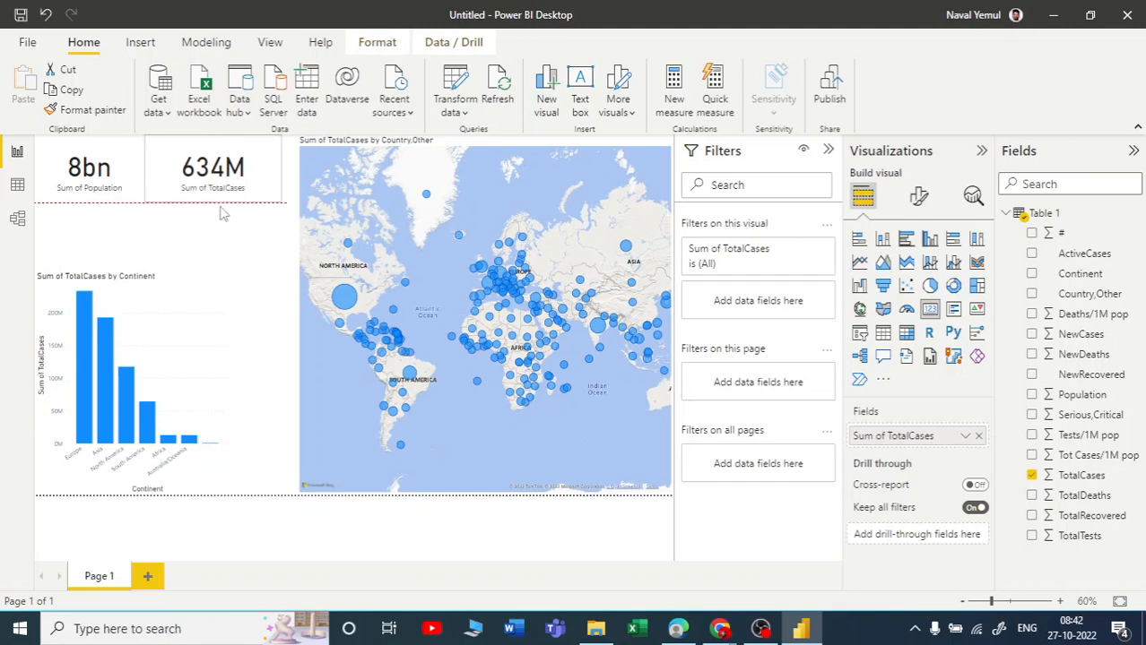
pyautogui.click(264, 325)
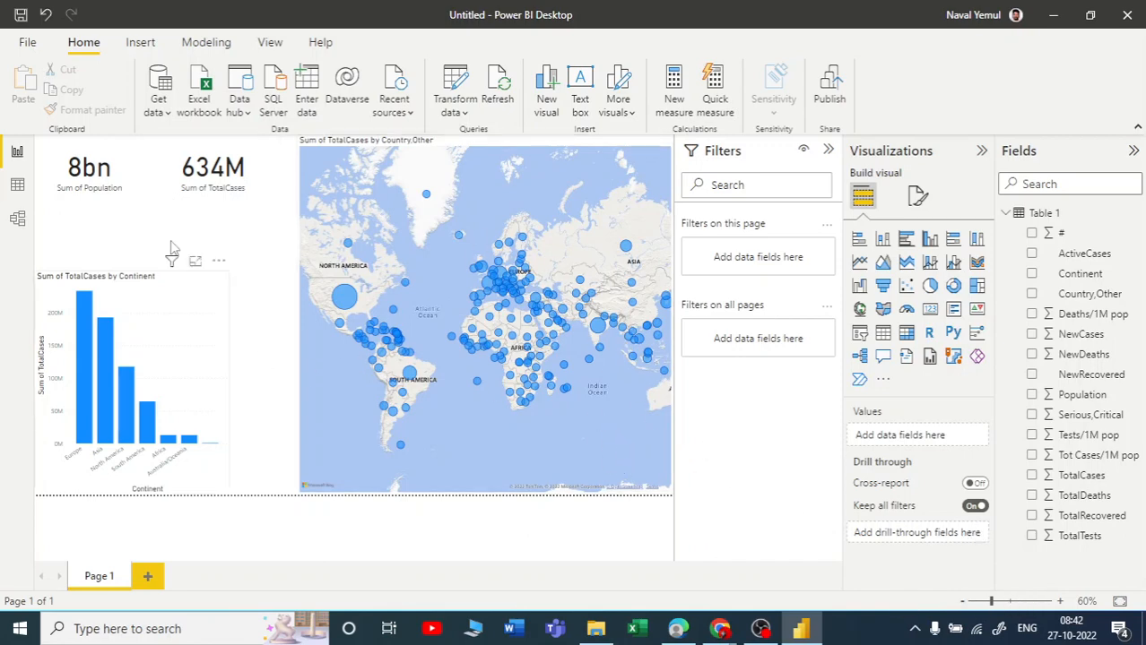
# Reduce the continent chart's height, convert it to a pie chart and widen it to line up with the TotalCases card.
pyautogui.click(212, 280)
pyautogui.moveTo(228, 274); pyautogui.dragTo(205, 330)
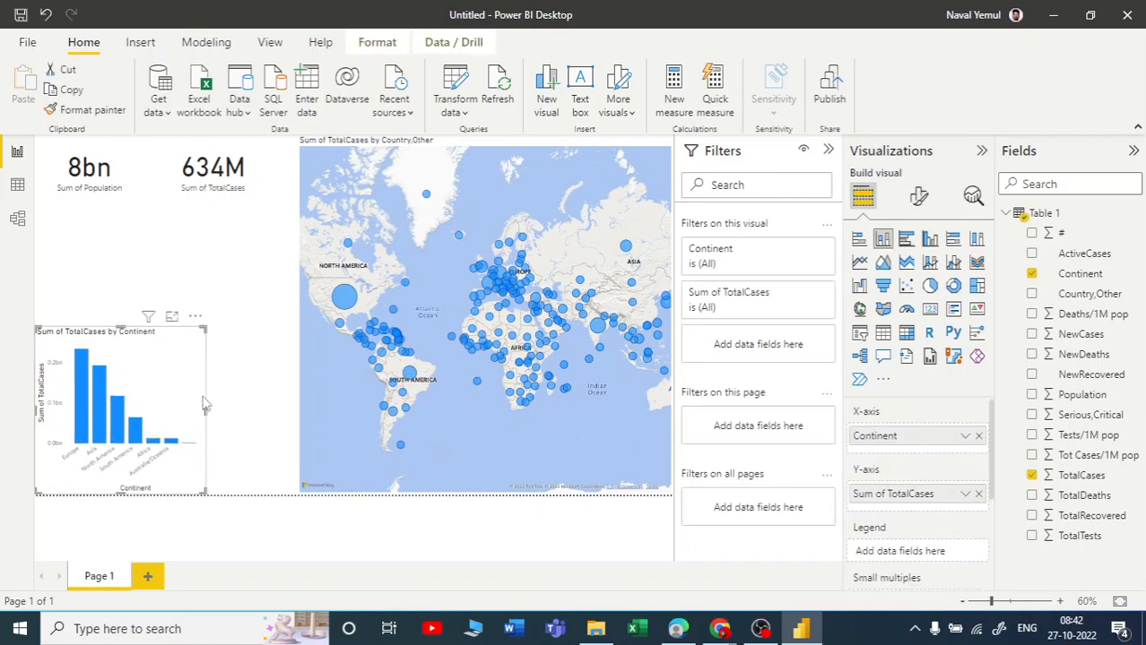
pyautogui.click(929, 286)
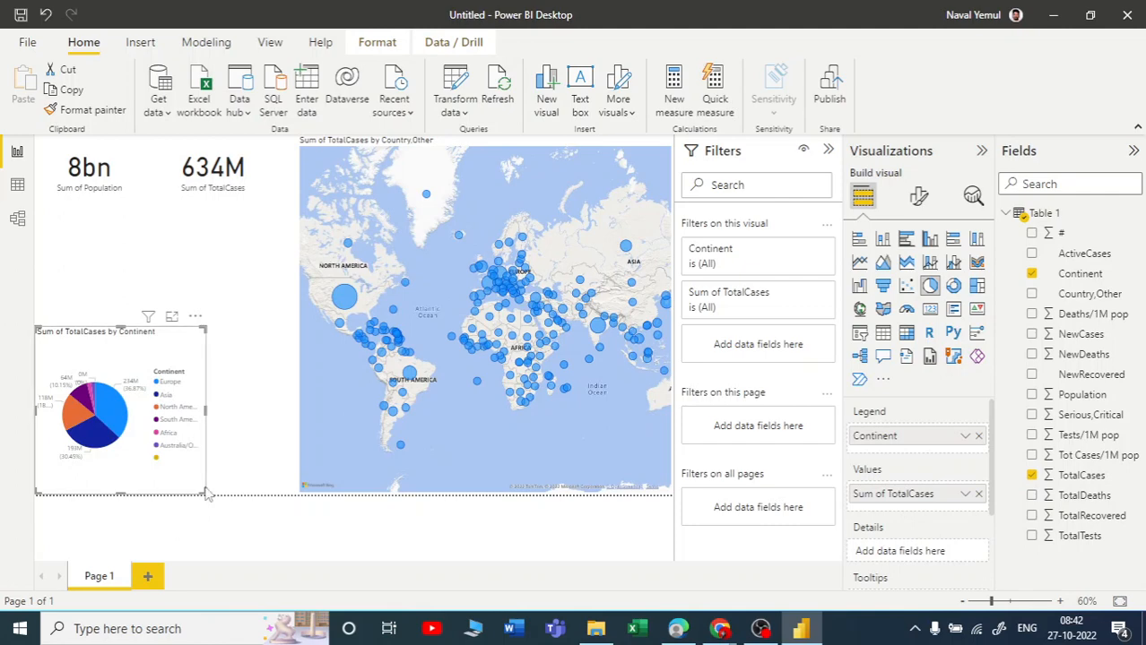
pyautogui.moveTo(205, 491); pyautogui.dragTo(280, 494)
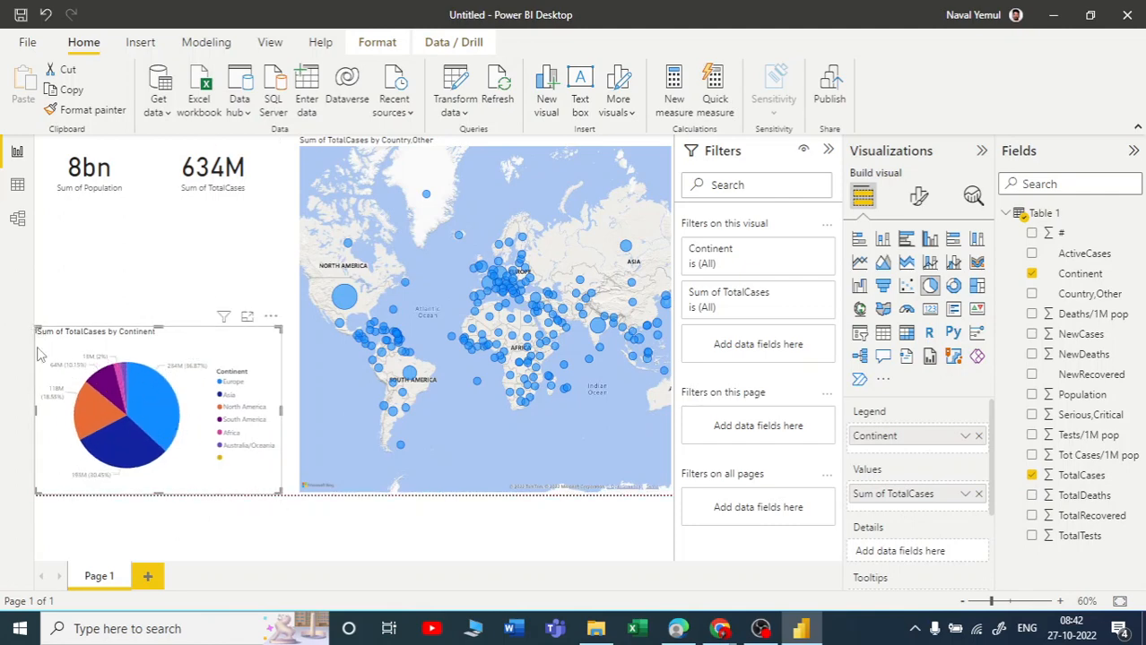
# Lower the pie chart's upper edge and add a stacked column chart of the sum of NewCases by Continent above it.
pyautogui.moveTo(36, 329); pyautogui.dragTo(37, 348)
pyautogui.click(135, 266)
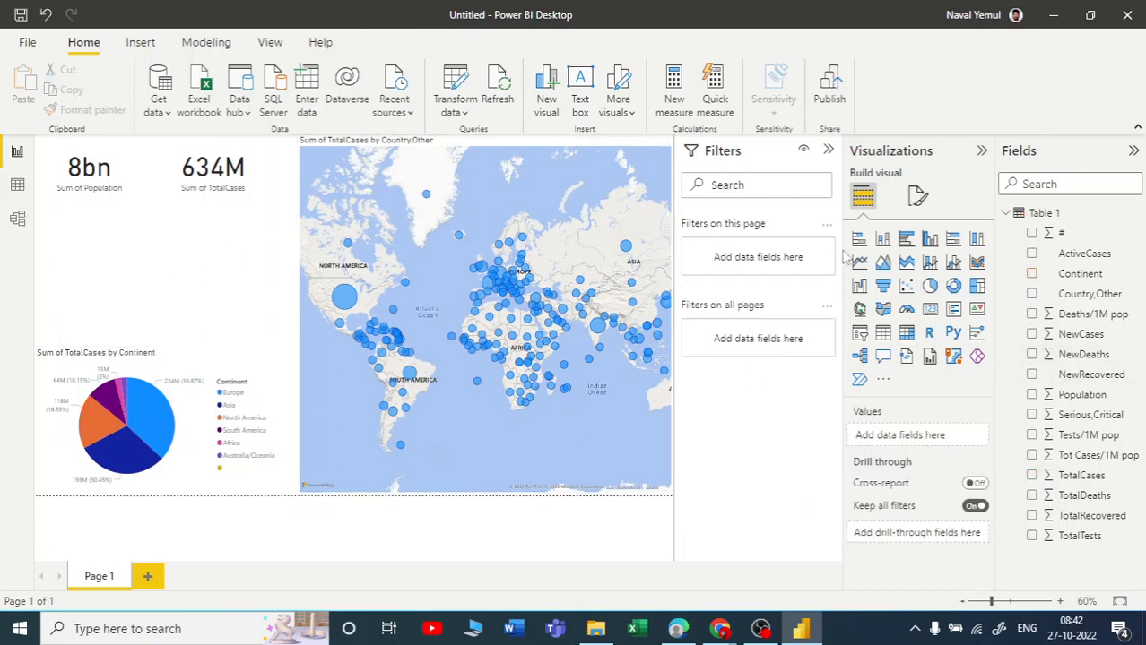
pyautogui.click(882, 238)
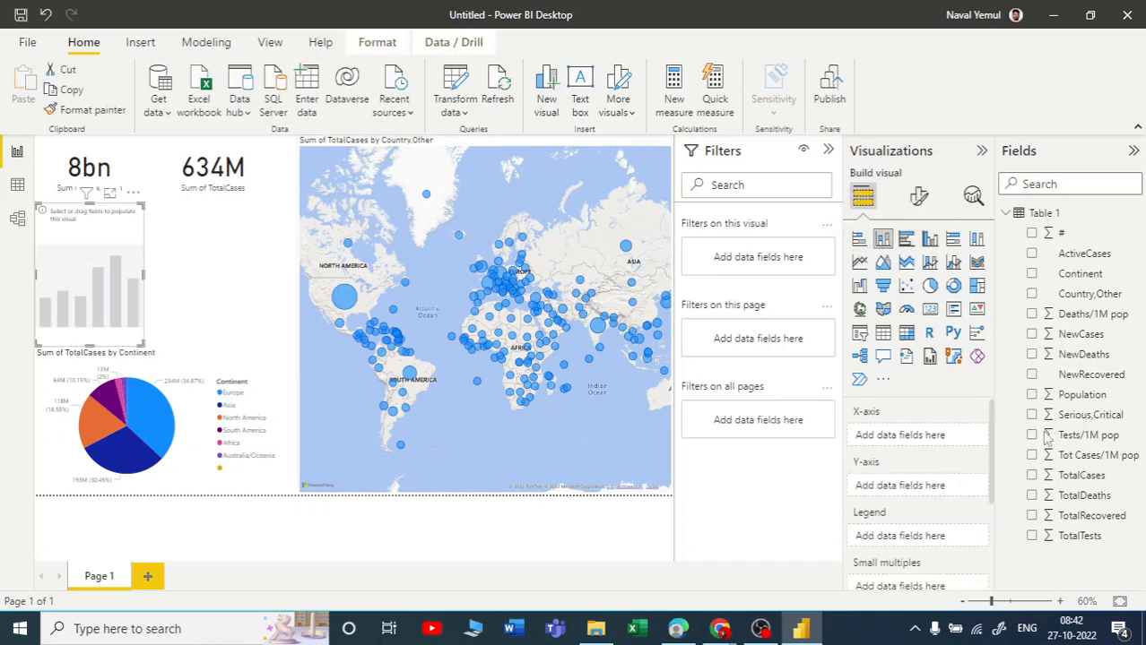
pyautogui.click(1032, 274)
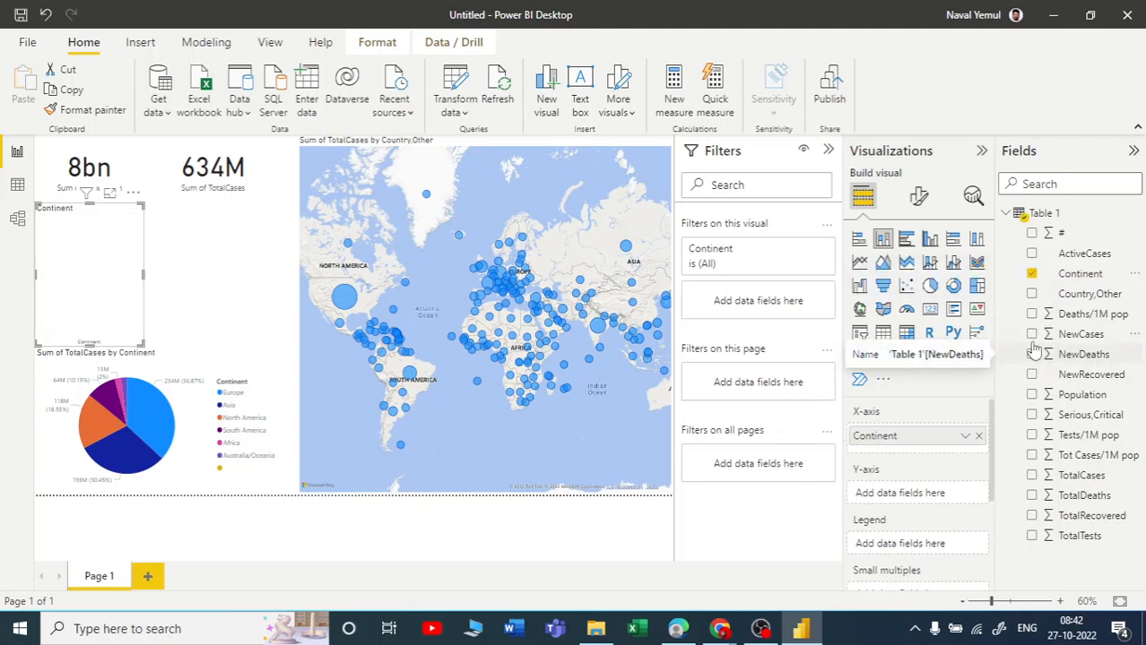
pyautogui.click(1031, 335)
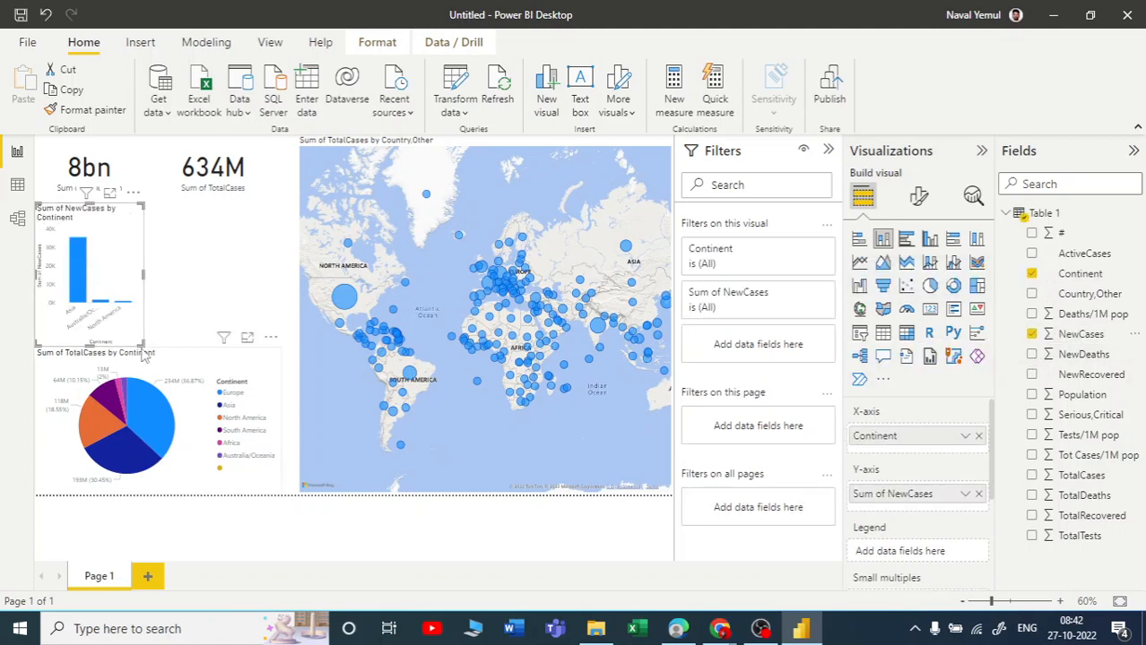
# Widen the NewCases column chart to nearly the pie chart's width and lower its upper edge slightly to clear the cards.
pyautogui.moveTo(141, 344); pyautogui.dragTo(274, 346)
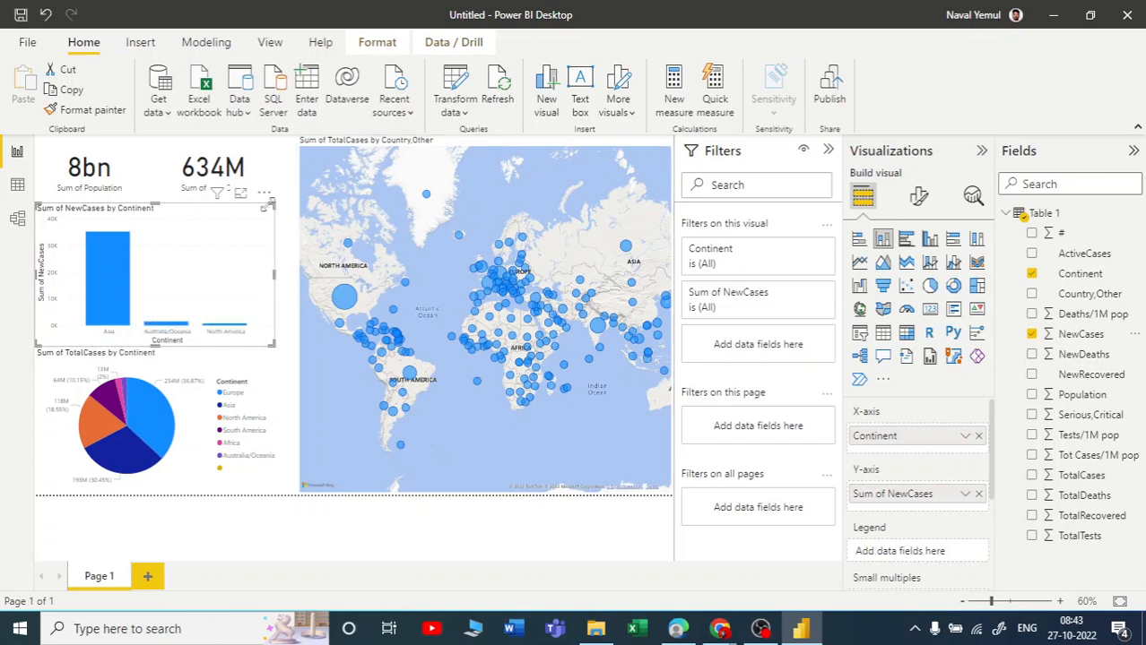
pyautogui.moveTo(271, 204); pyautogui.dragTo(259, 210)
pyautogui.click(277, 249)
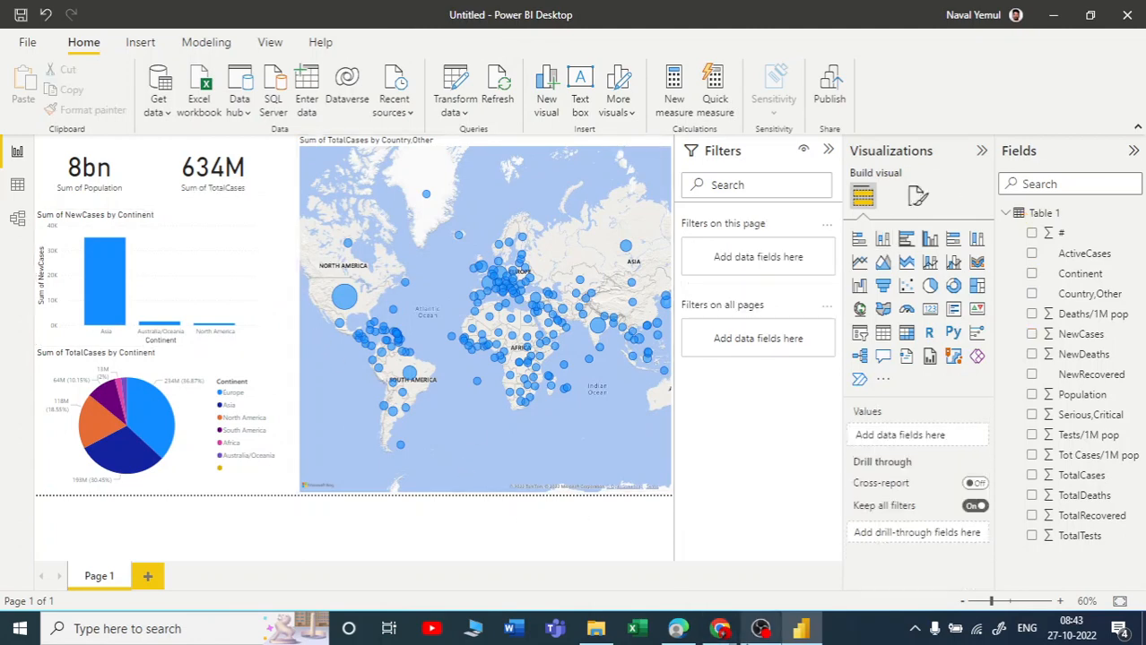
# Switch to the Worldometer coronavirus page in Chrome, check the USA's total cases in the source table, and return to Power BI.
pyautogui.moveTo(722, 633)
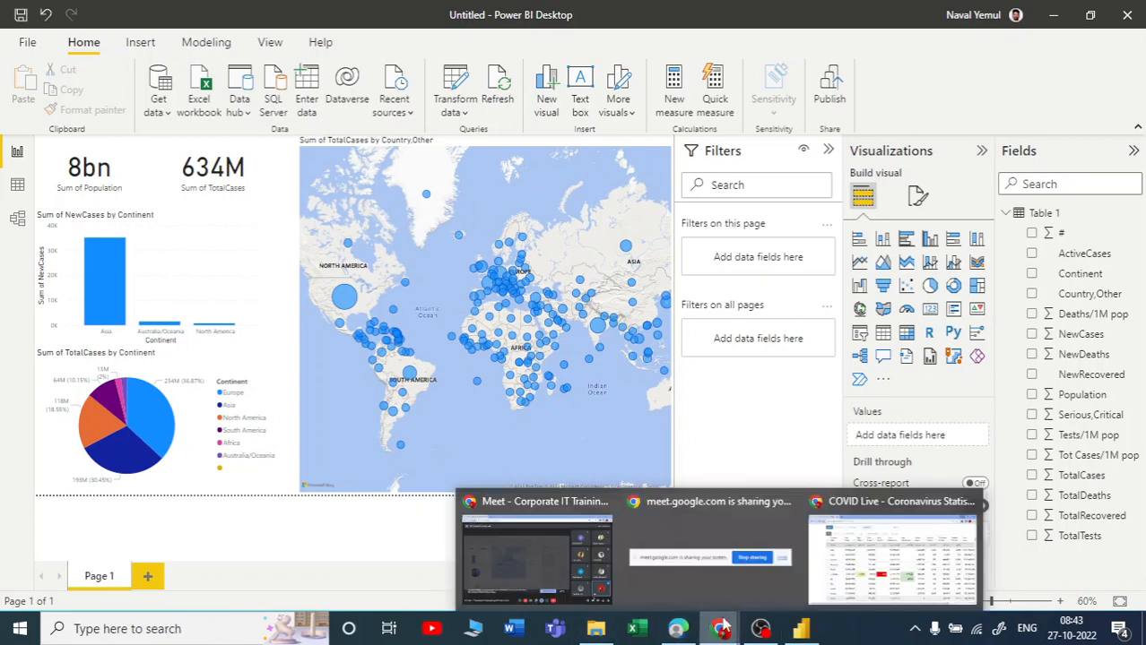
pyautogui.click(892, 549)
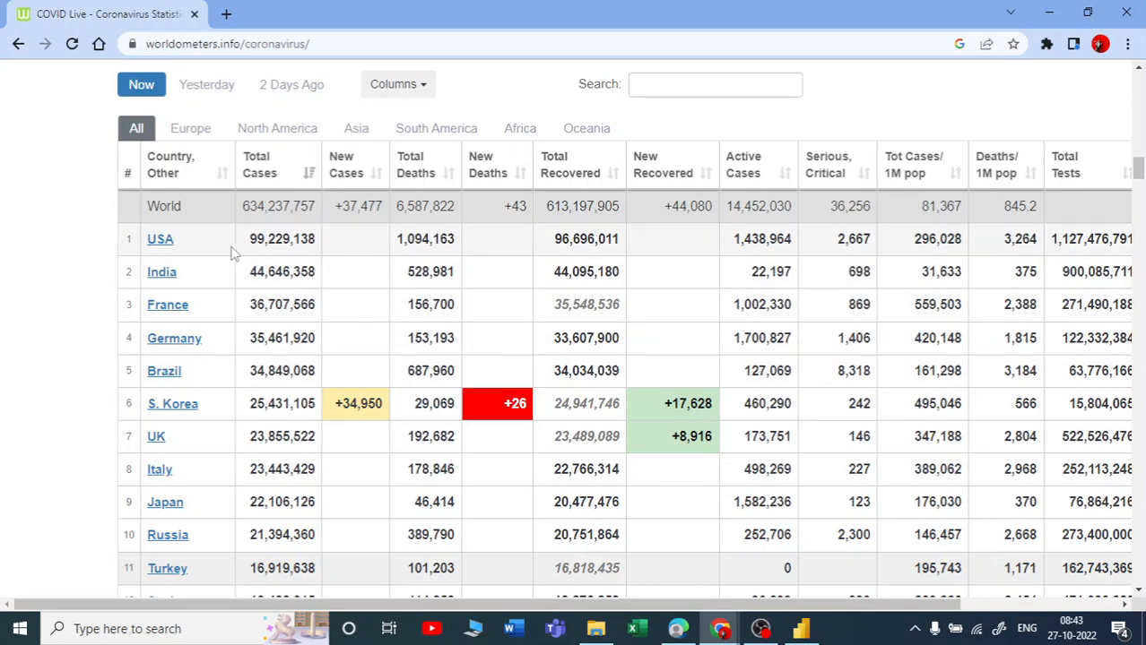
pyautogui.moveTo(247, 240); pyautogui.dragTo(341, 252)
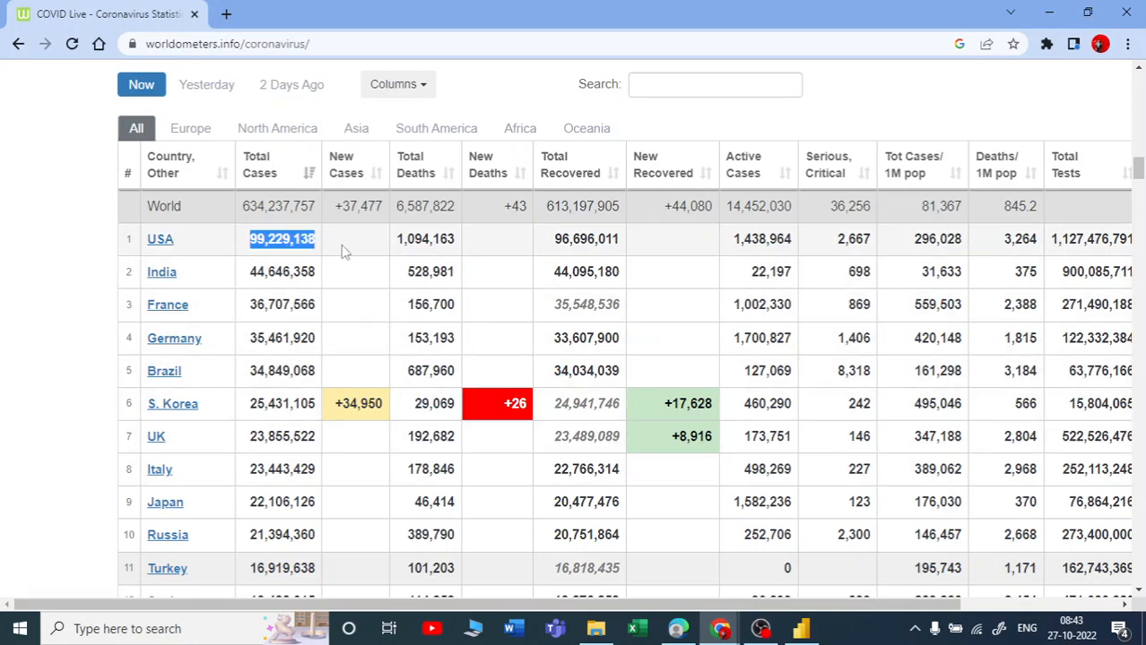
pyautogui.click(1049, 12)
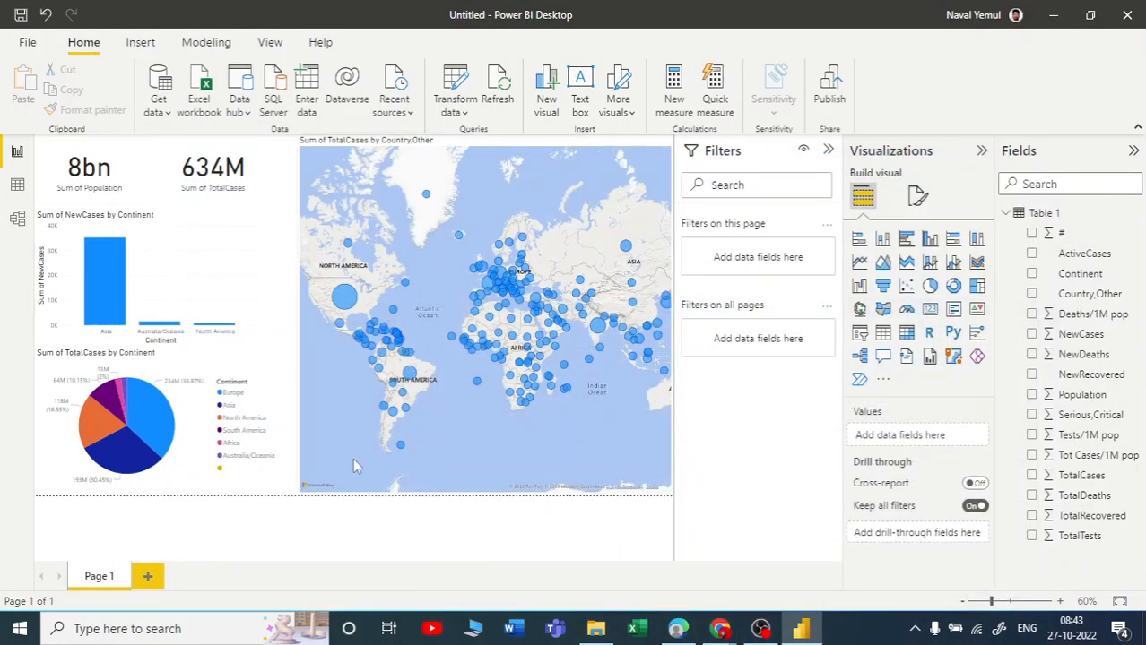